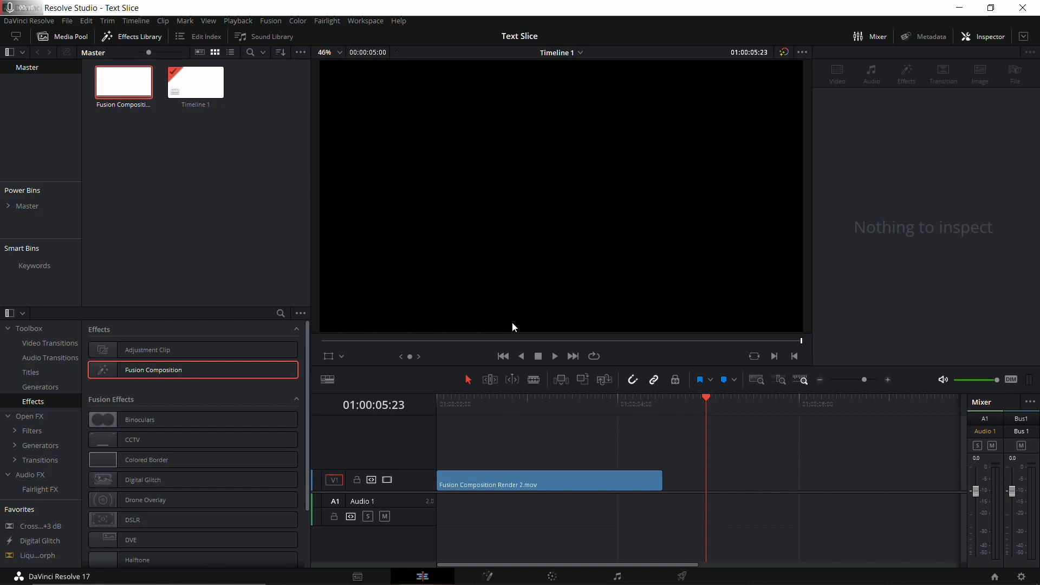
Play the finished text slice clip from the start of the timeline to preview the animation.
{"action": "left_click", "coordinate": [437, 406]}
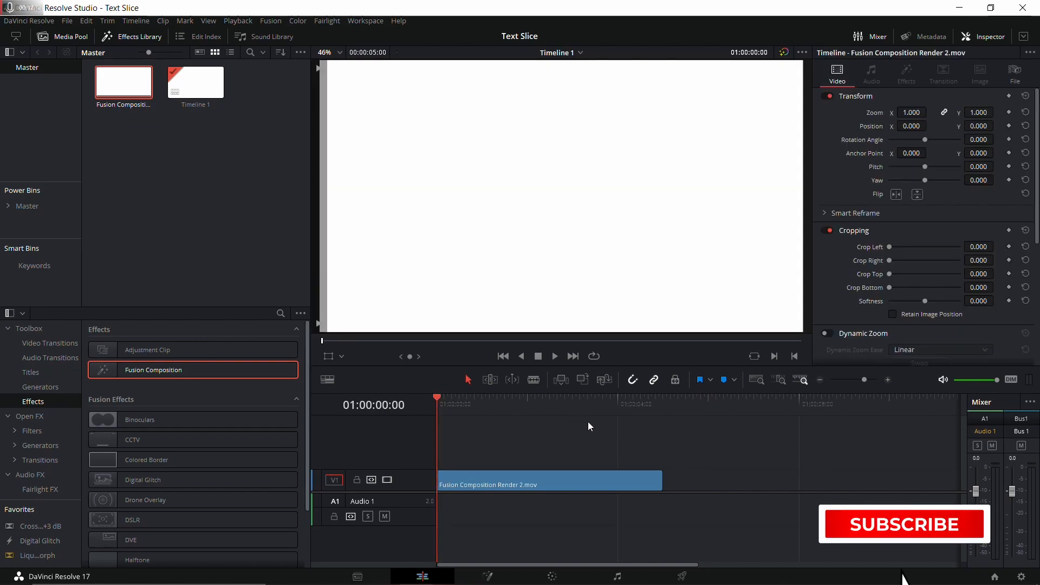
{"action": "key", "text": "space"}
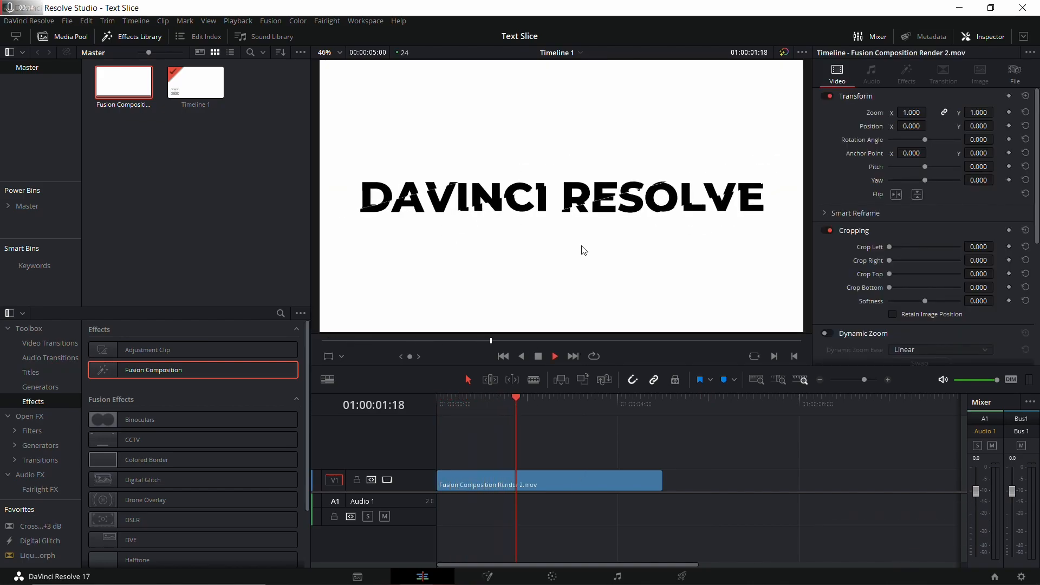
{"action": "key", "text": "space"}
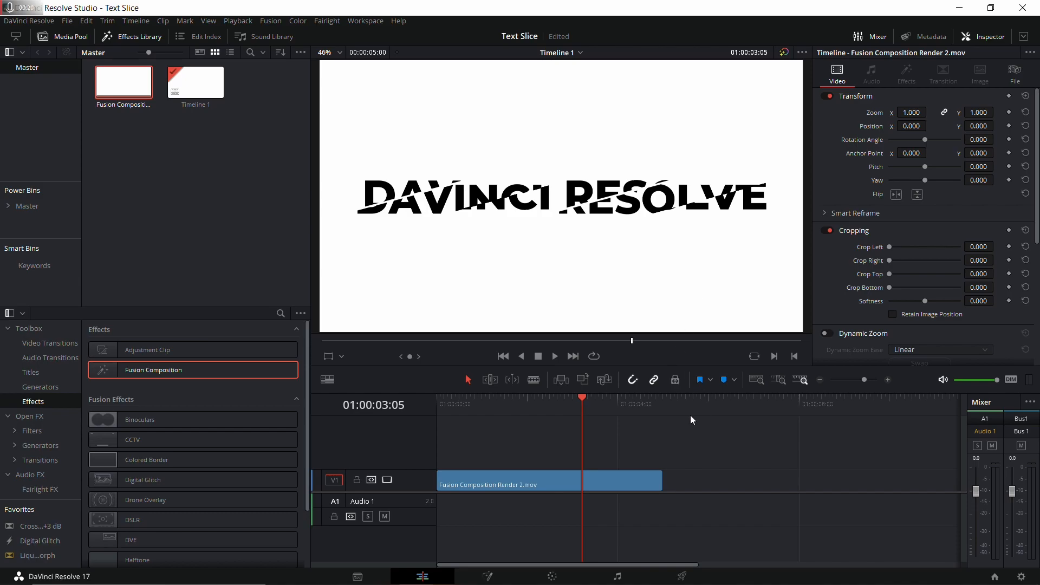
{"action": "key", "text": "space"}
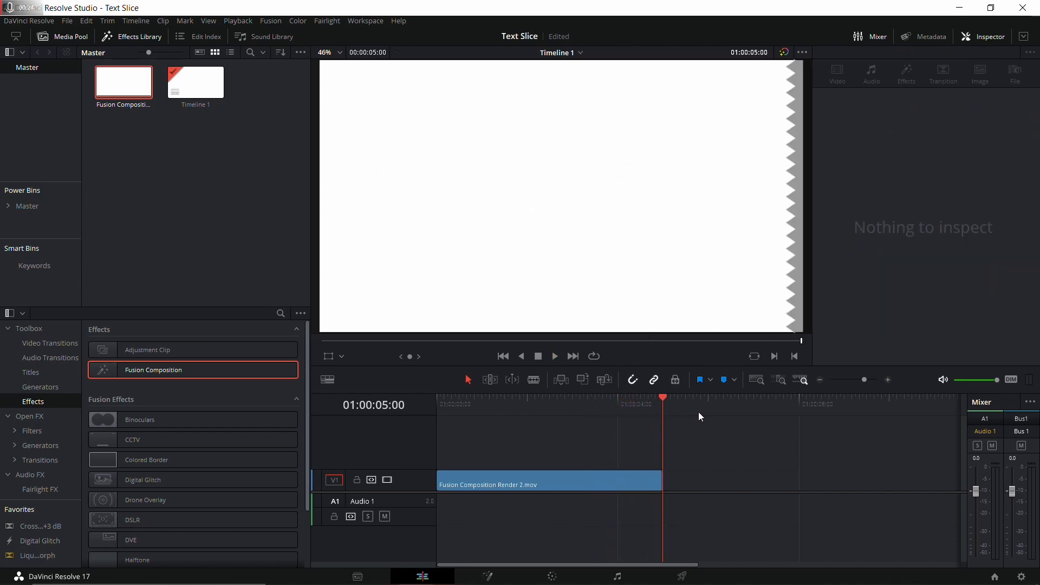
Add a Fusion Composition to track V1 after the rendered clip and open it on the Fusion page.
{"action": "left_click", "coordinate": [701, 410]}
{"action": "left_click_drag", "start_coordinate": [227, 373], "coordinate": [704, 479]}
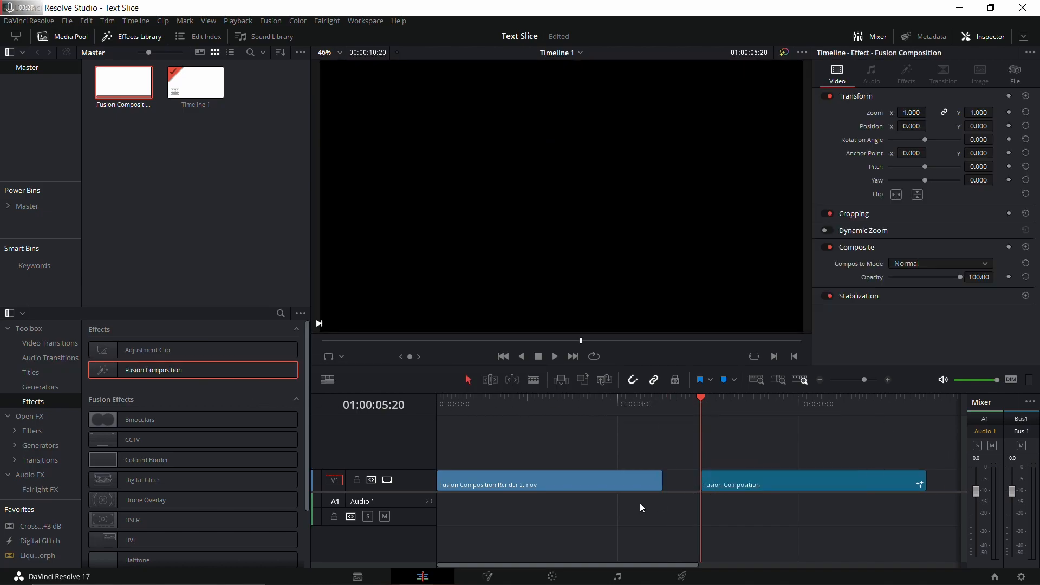
{"action": "left_click", "coordinate": [488, 576]}
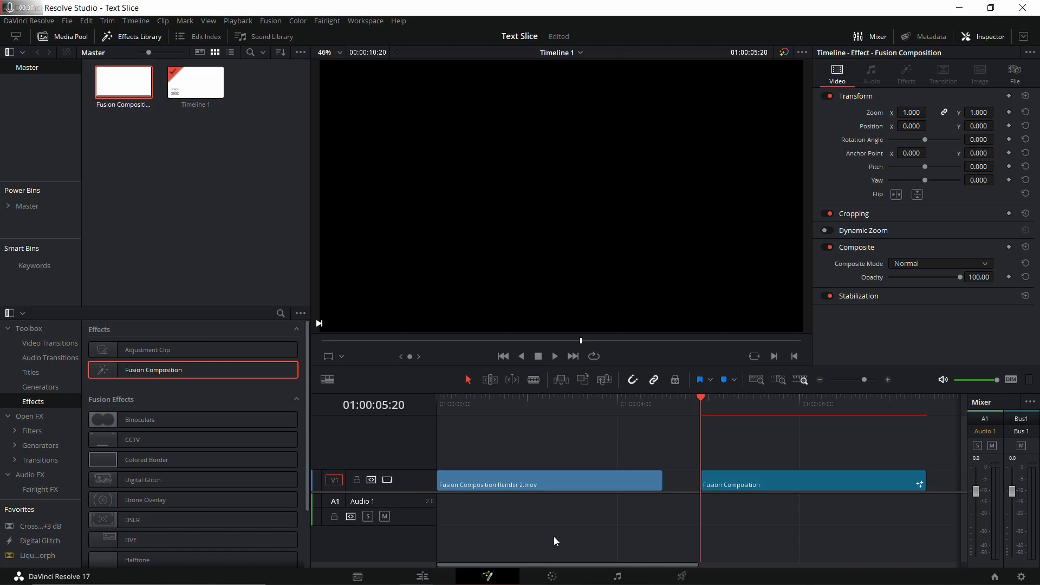
{"action": "left_click_drag", "start_coordinate": [271, 401], "coordinate": [491, 442]}
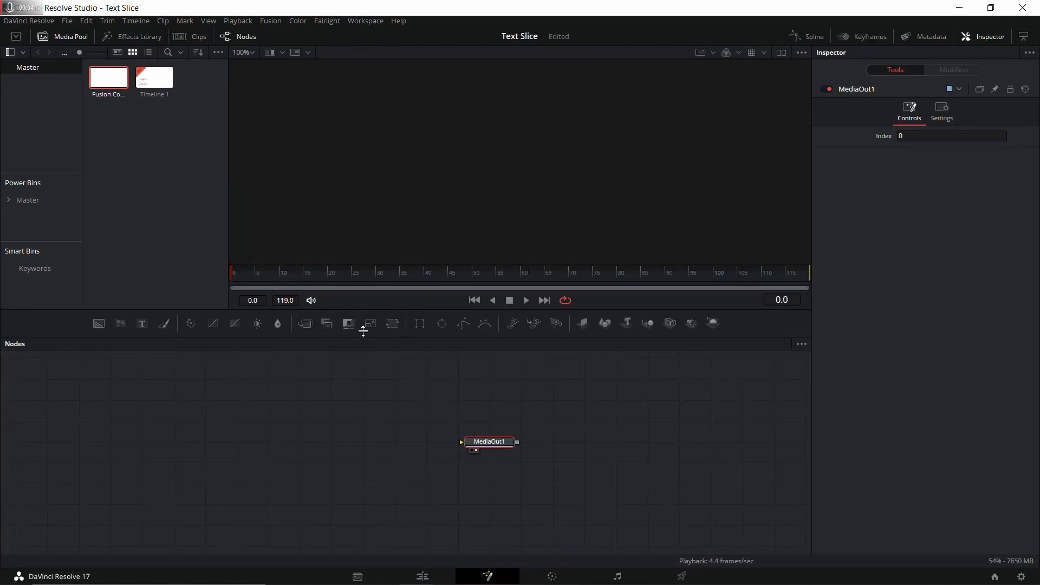
Add a Background node connected to MediaOut1 and set its colour to white.
{"action": "left_click_drag", "start_coordinate": [115, 329], "coordinate": [471, 442]}
{"action": "left_click", "coordinate": [931, 202]}
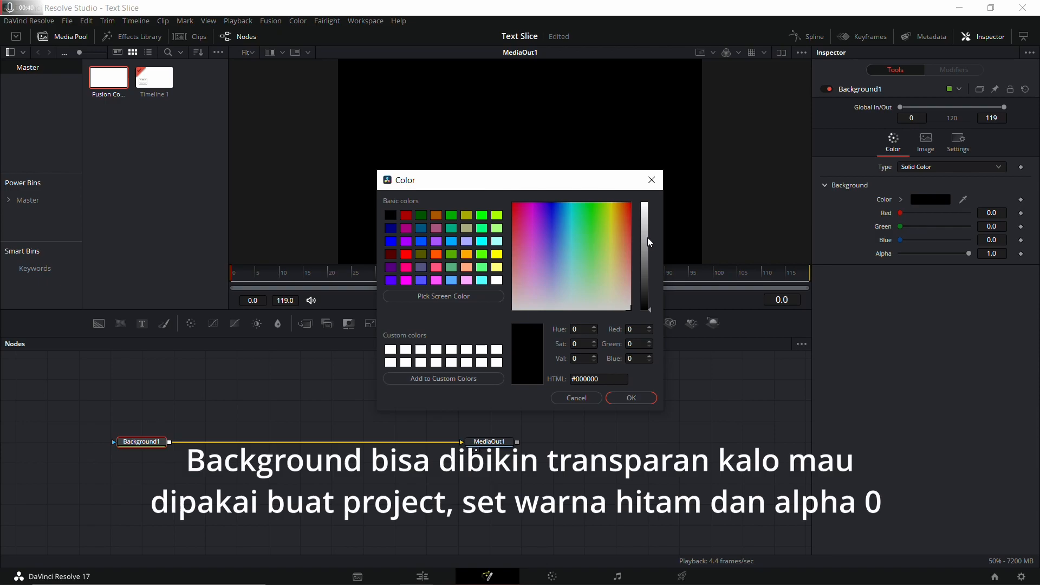
{"action": "left_click_drag", "start_coordinate": [648, 238], "coordinate": [651, 181]}
{"action": "left_click", "coordinate": [634, 399]}
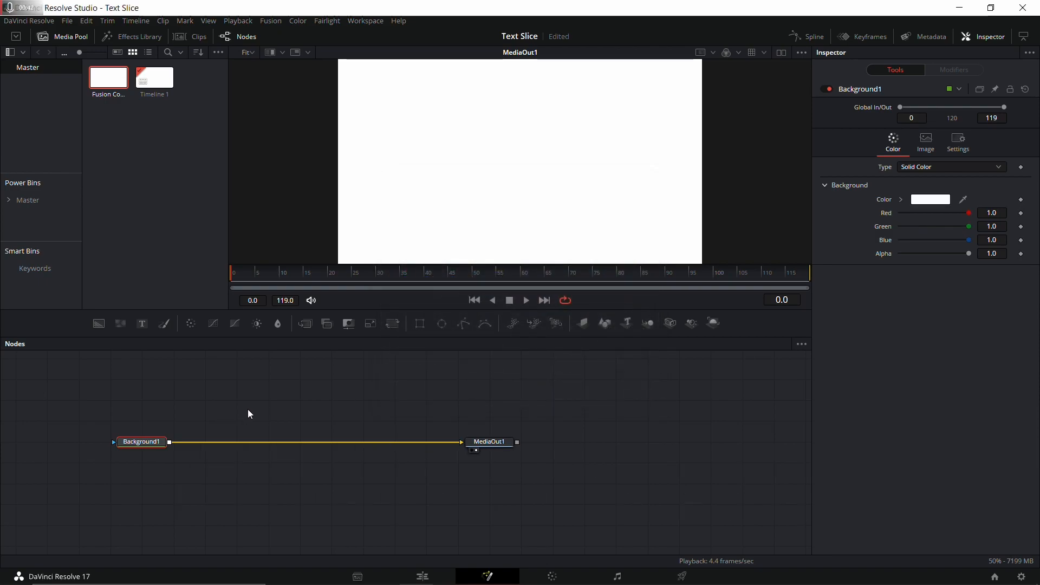
Add a Text node and chain five Merge nodes between Background1 and MediaOut1.
{"action": "left_click_drag", "start_coordinate": [141, 329], "coordinate": [305, 389]}
{"action": "left_click_drag", "start_coordinate": [306, 325], "coordinate": [301, 437]}
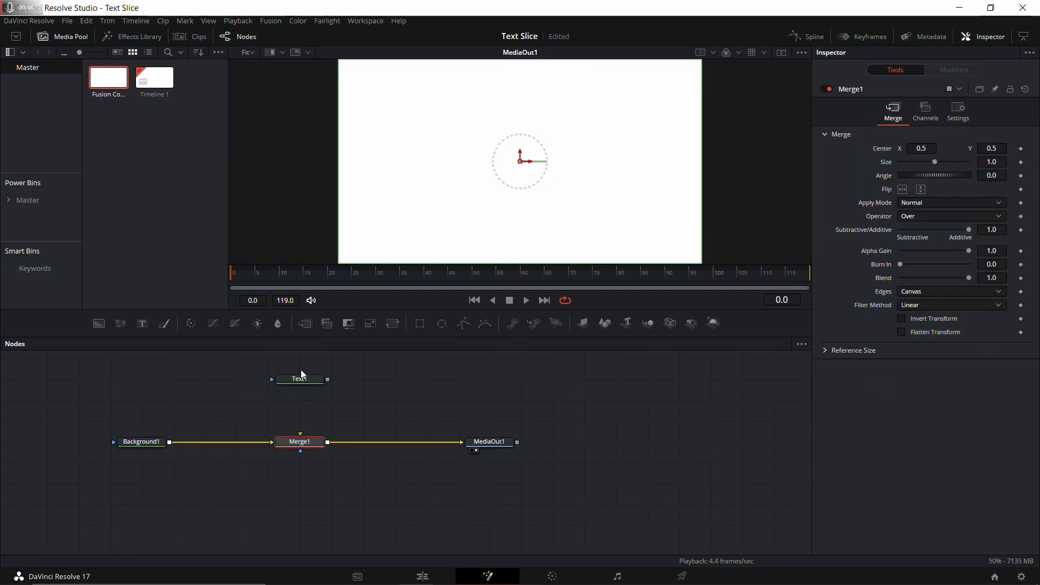
{"action": "left_click_drag", "start_coordinate": [305, 326], "coordinate": [247, 447]}
{"action": "left_click_drag", "start_coordinate": [139, 442], "coordinate": [108, 441]}
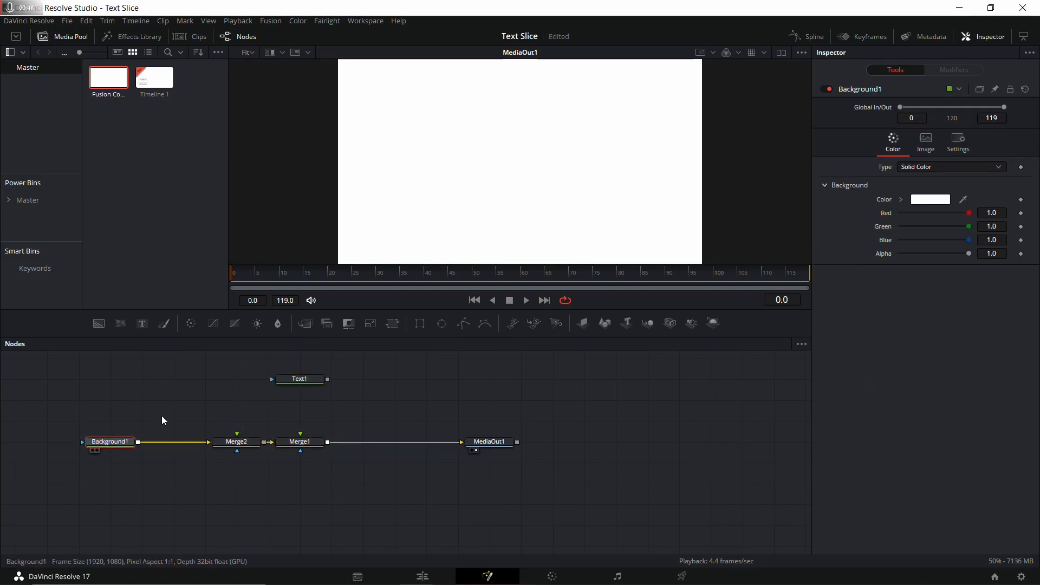
{"action": "left_click_drag", "start_coordinate": [305, 323], "coordinate": [434, 446]}
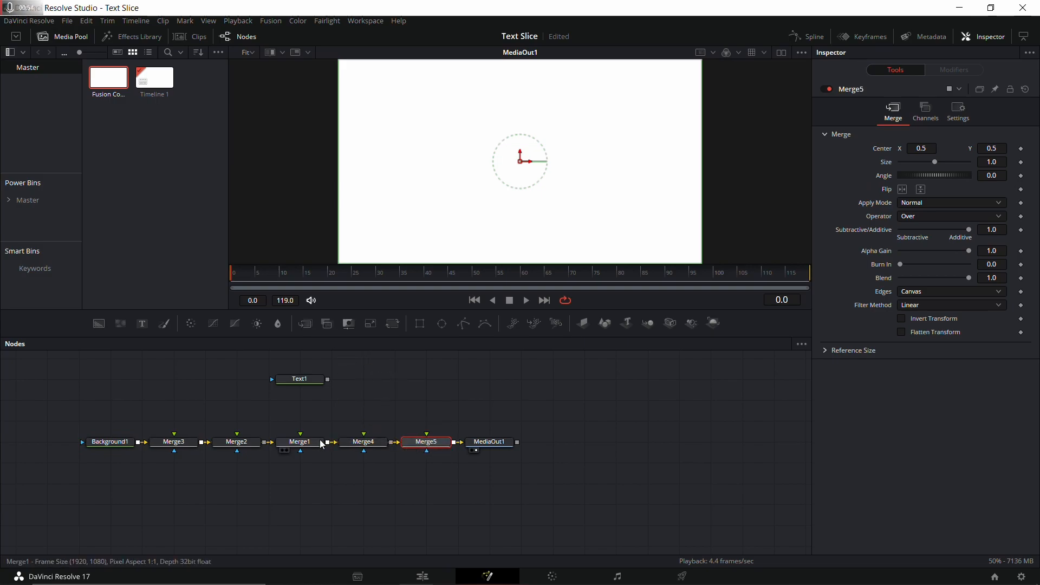
Rename the middle Merge node in the chain as Tengah.
{"action": "left_click", "coordinate": [233, 444]}
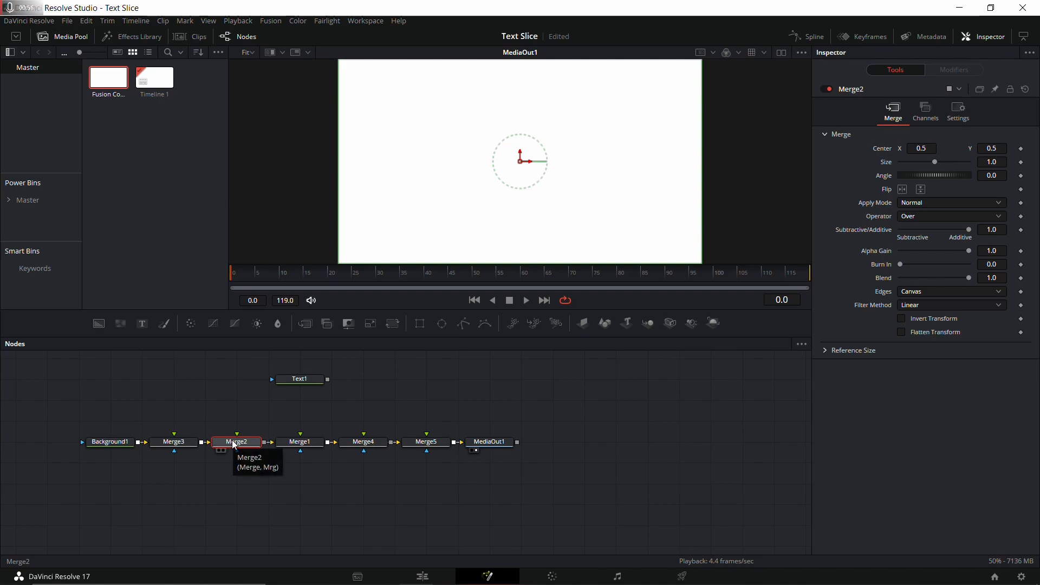
{"action": "left_click", "coordinate": [298, 442]}
{"action": "key", "text": "F2"}
{"action": "type", "text": "tengah"}
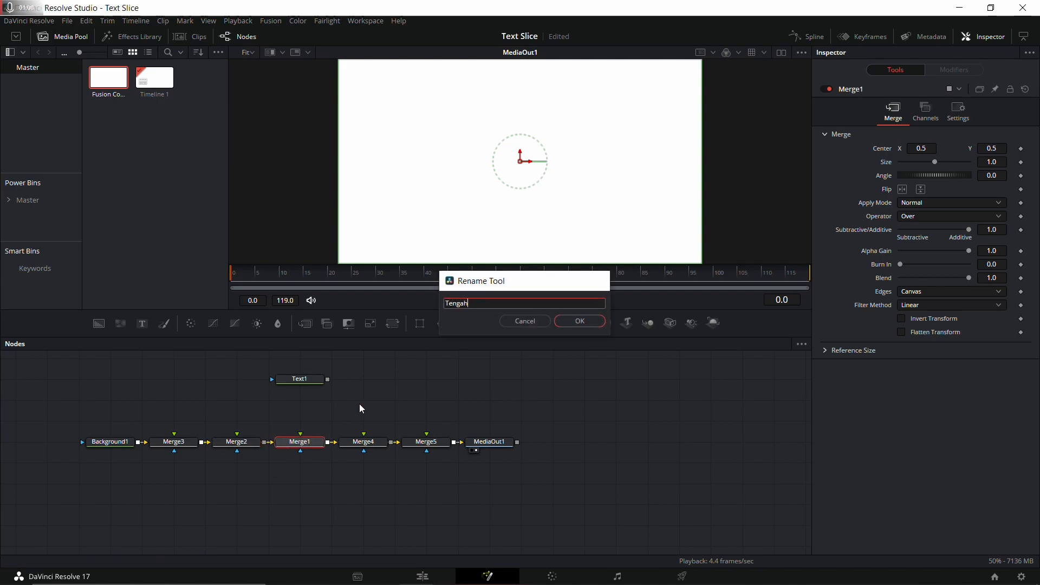
{"action": "key", "text": "Return"}
Rename Merge2 as Kiri and Merge3 as PalingKiri.
{"action": "left_click", "coordinate": [237, 443]}
{"action": "key", "text": "F2"}
{"action": "type", "text": "Kiri"}
{"action": "key", "text": "Return"}
{"action": "left_click", "coordinate": [192, 445]}
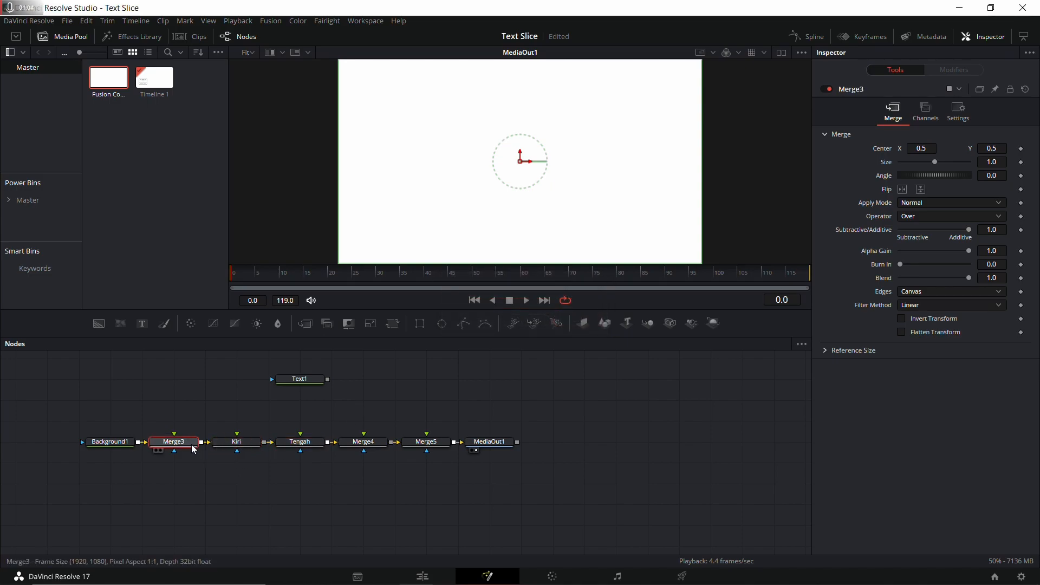
{"action": "key", "text": "F2"}
{"action": "type", "text": "PalingK"}
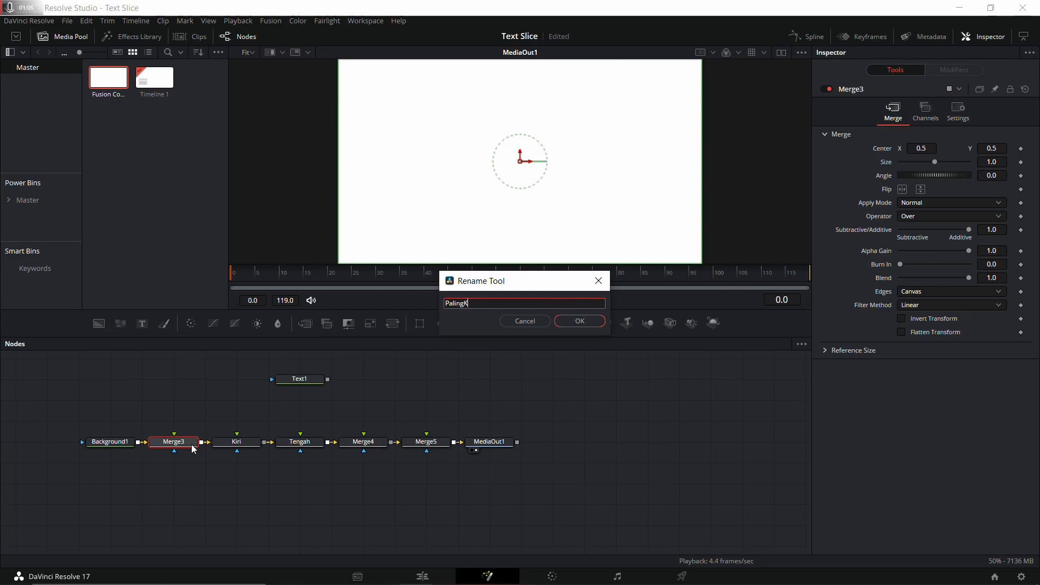
{"action": "key", "text": "Return"}
Rename Merge4 as Kanan and Merge5 as PalingKanan.
{"action": "left_click", "coordinate": [375, 446]}
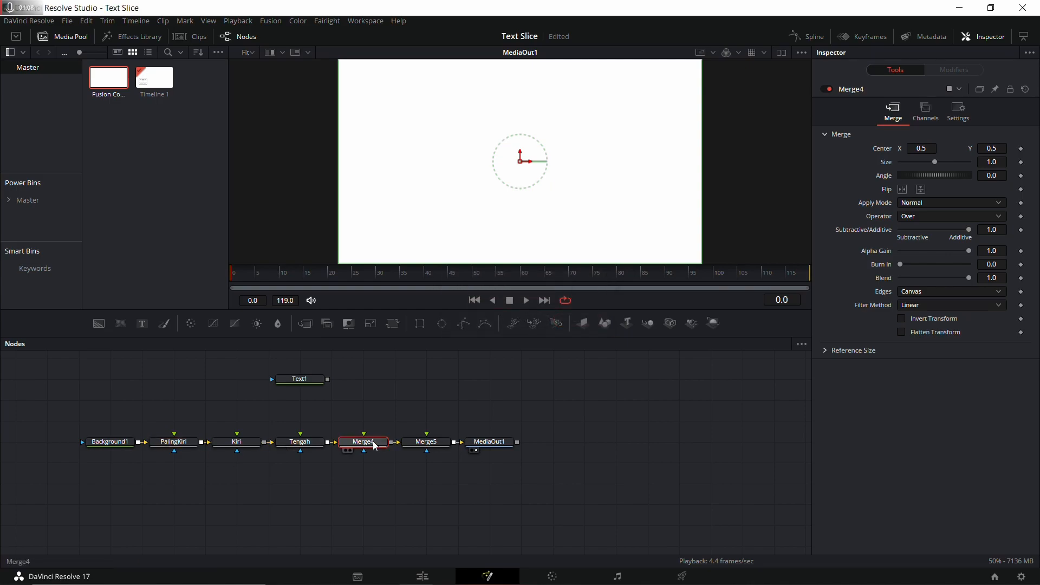
{"action": "key", "text": "F2"}
{"action": "type", "text": "Kanan"}
{"action": "key", "text": "Return"}
{"action": "left_click", "coordinate": [421, 441]}
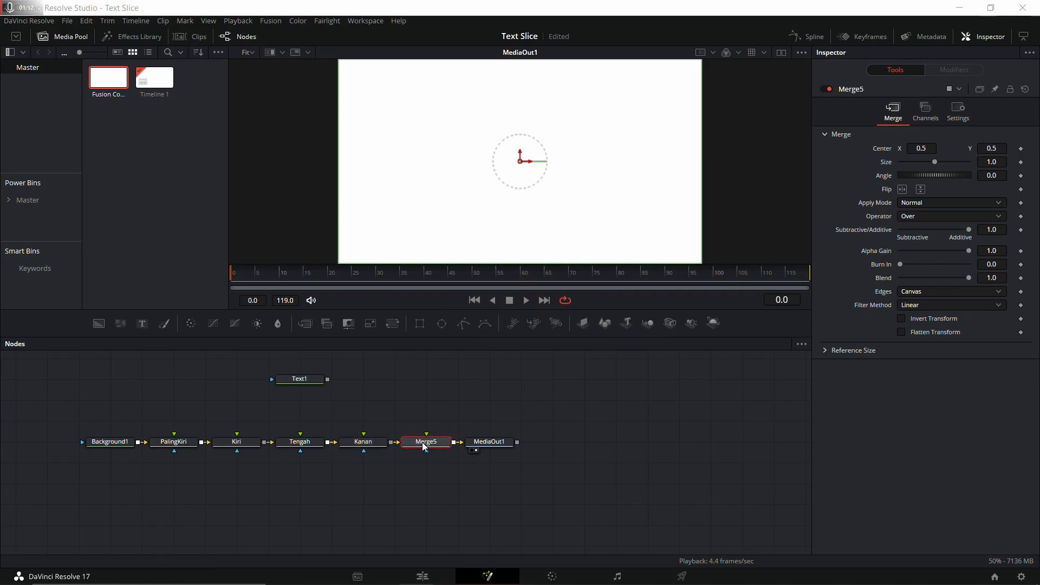
{"action": "key", "text": "F2"}
{"action": "type", "text": "PalingKanan"}
{"action": "key", "text": "Return"}
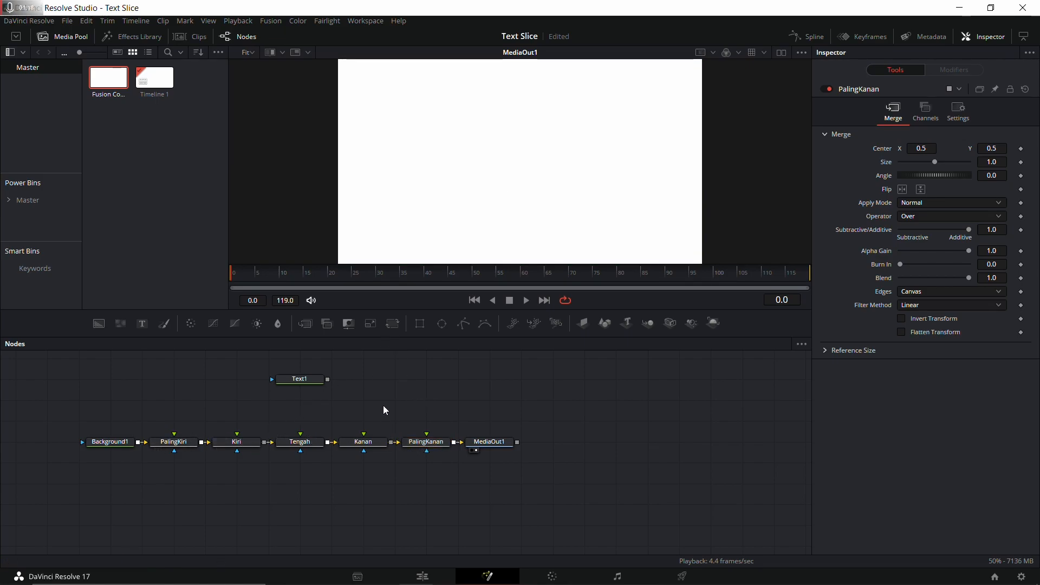
Connect the Text1 output to the foreground input of the Tengah merge.
{"action": "left_click_drag", "start_coordinate": [419, 377], "coordinate": [449, 404]}
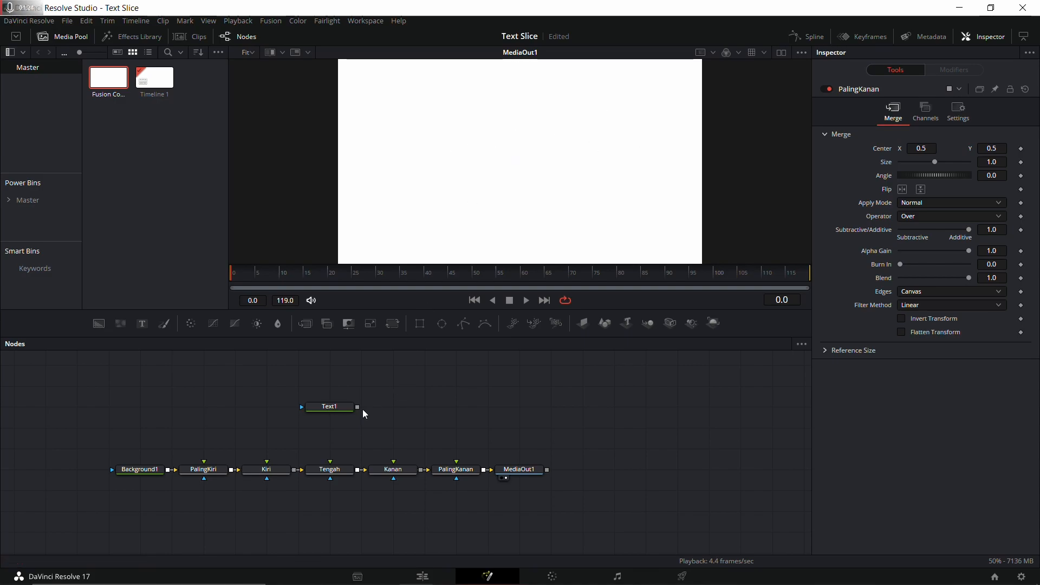
{"action": "left_click_drag", "start_coordinate": [359, 408], "coordinate": [330, 463]}
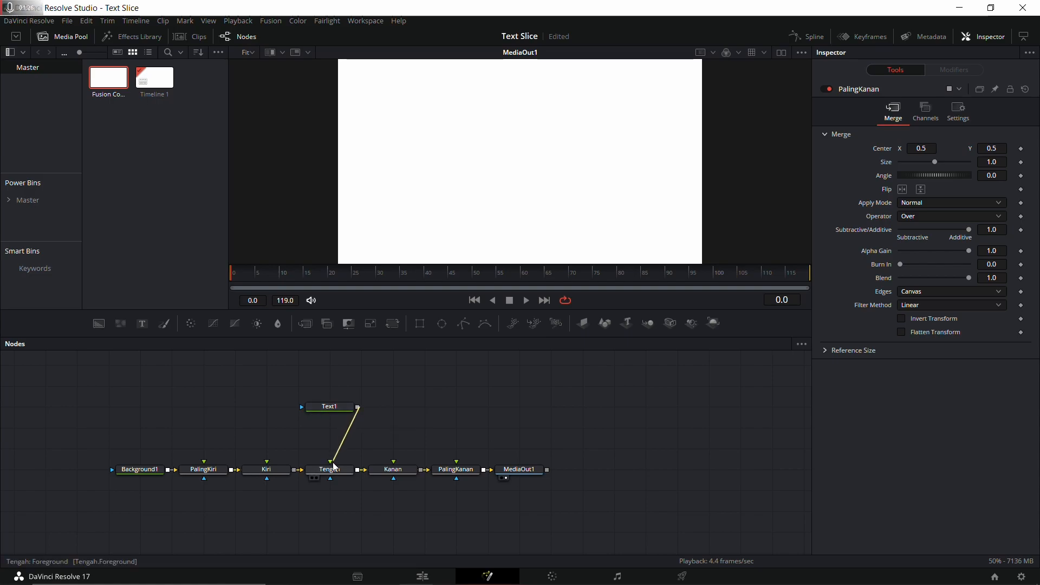
Paste an instance of Text1 without its extra Merge node, place it beside Text1 and connect it to Kiri.
{"action": "left_click", "coordinate": [345, 412]}
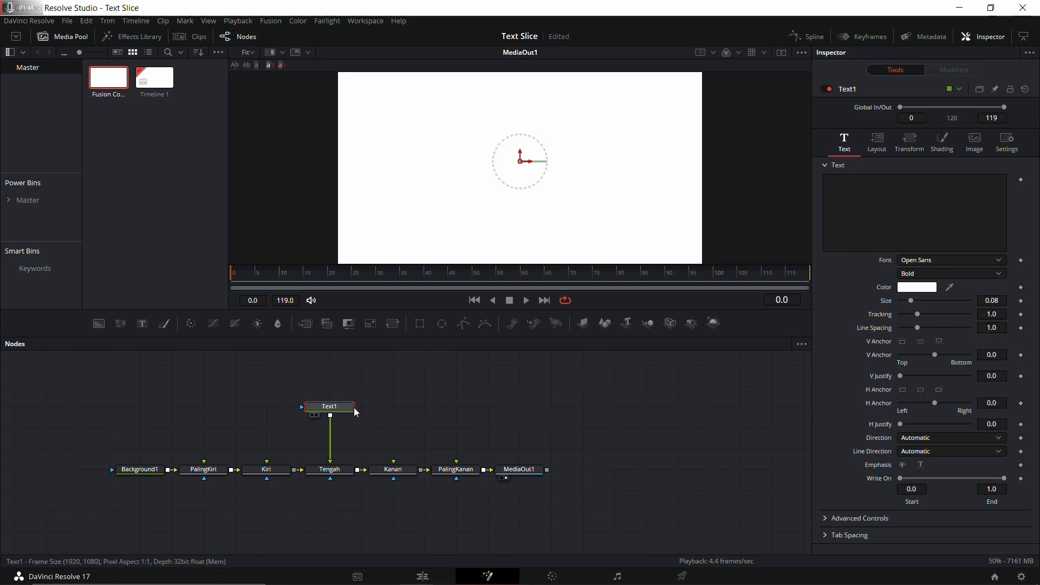
{"action": "key", "text": "ctrl+shift+v"}
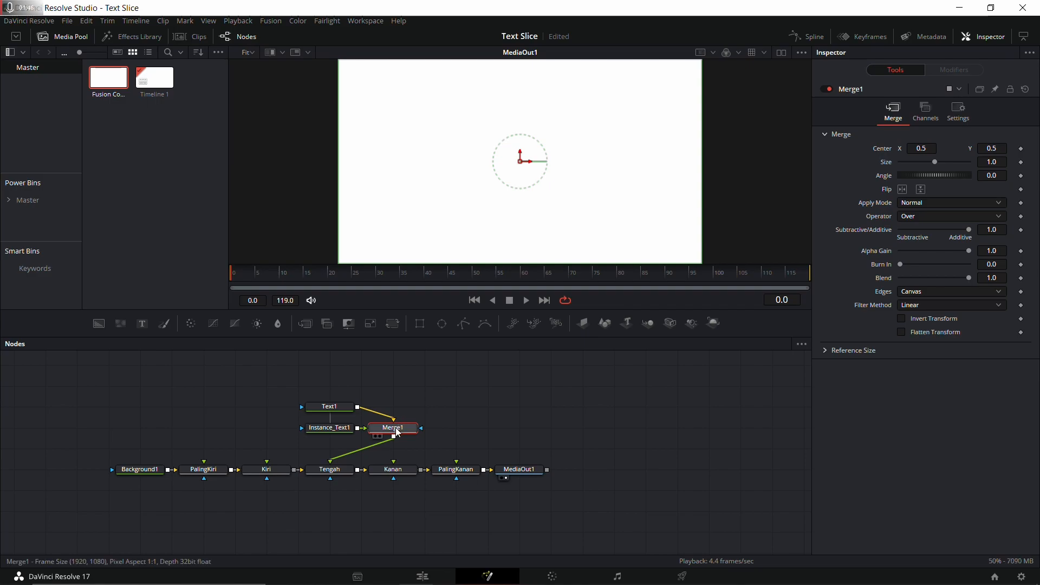
{"action": "left_click_drag", "start_coordinate": [395, 429], "coordinate": [425, 431]}
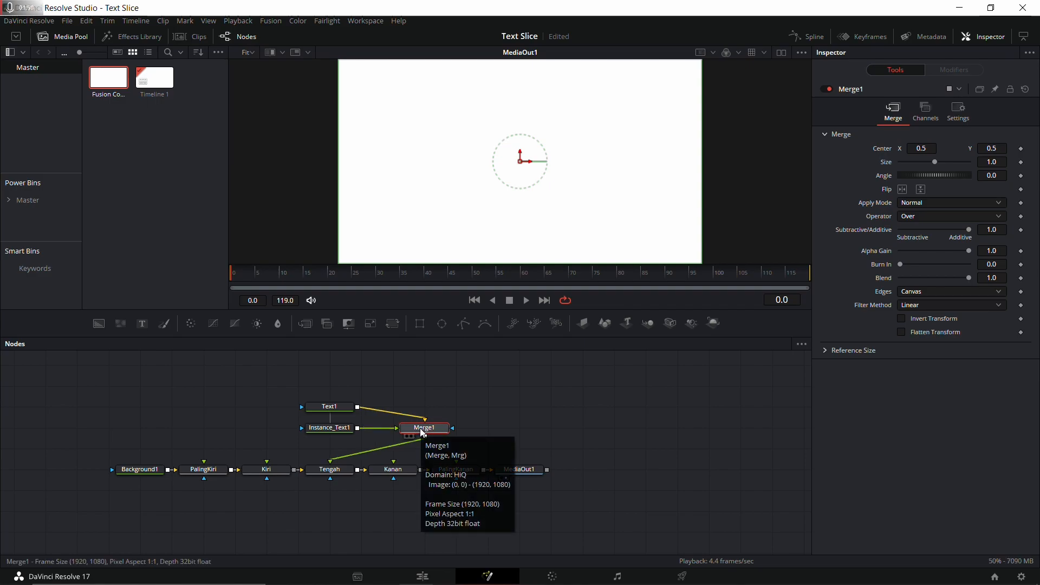
{"action": "key", "text": "Delete"}
{"action": "left_click_drag", "start_coordinate": [323, 434], "coordinate": [259, 412]}
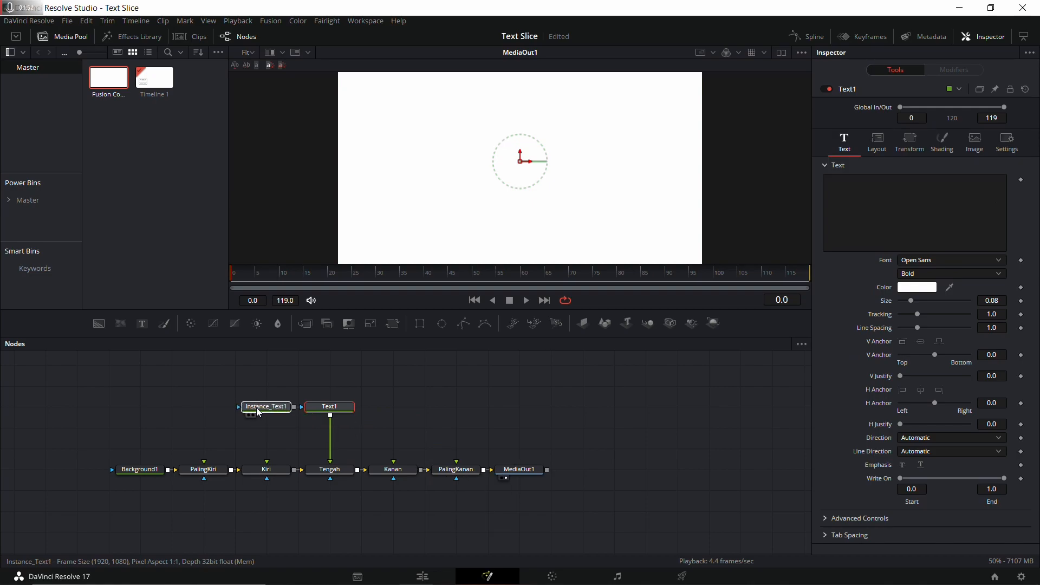
{"action": "left_click", "coordinate": [258, 413]}
{"action": "left_click_drag", "start_coordinate": [267, 462], "coordinate": [285, 405]}
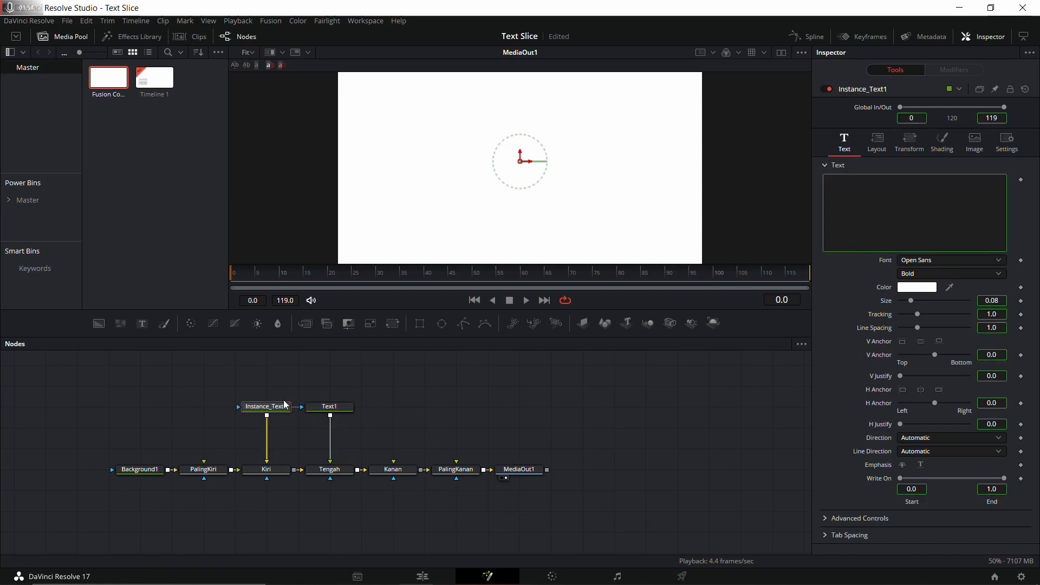
Rename the text instance feeding Kiri as Instance_TextKiri.
{"action": "key", "text": "F2"}
{"action": "left_click", "coordinate": [500, 303]}
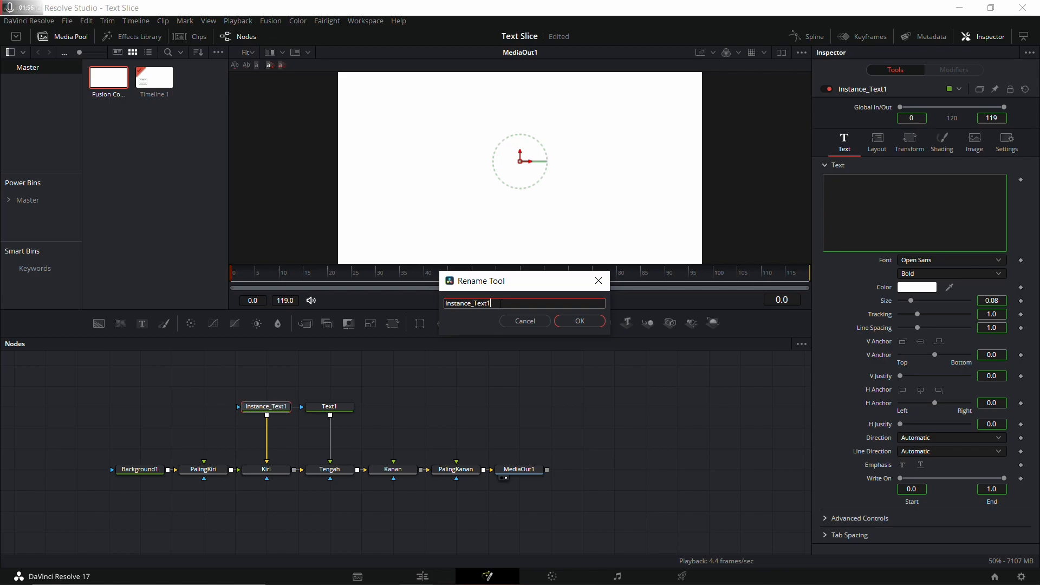
{"action": "type", "text": "Kiri"}
{"action": "key", "text": "Return"}
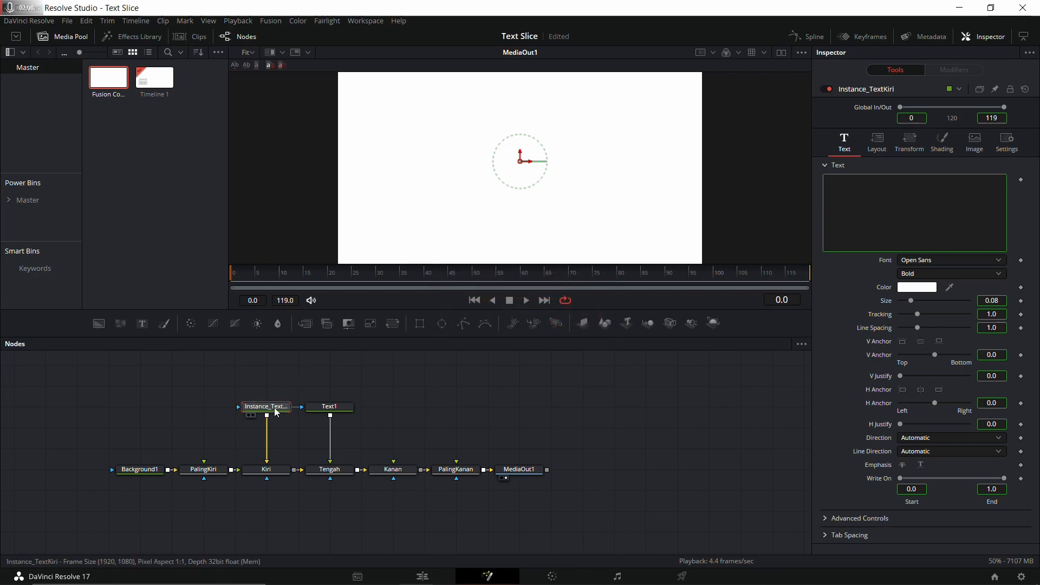
Paste another instance of Text1 above the PalingKiri merge and connect it to that node.
{"action": "left_click", "coordinate": [334, 410]}
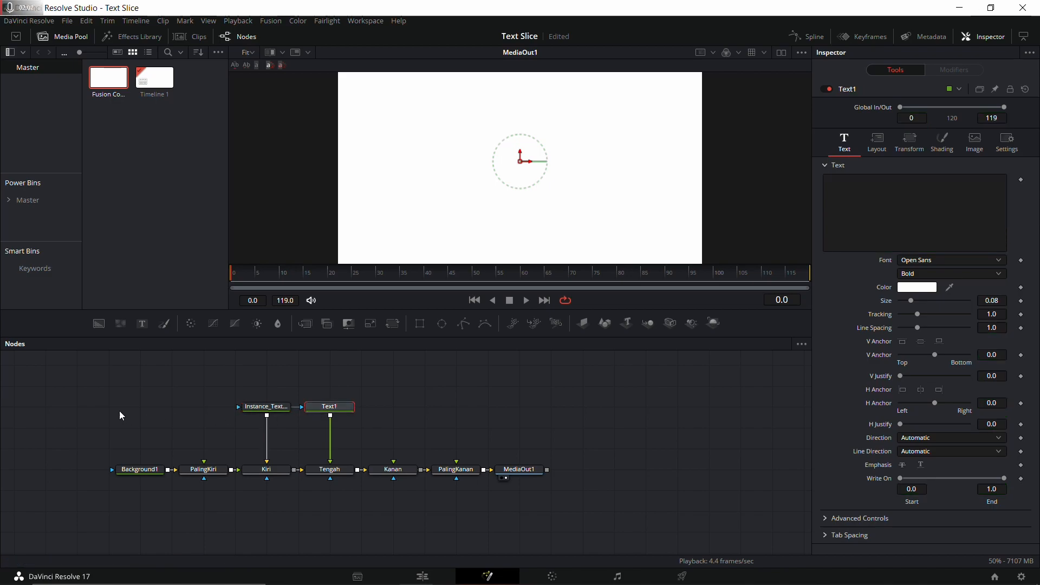
{"action": "left_click", "coordinate": [170, 401]}
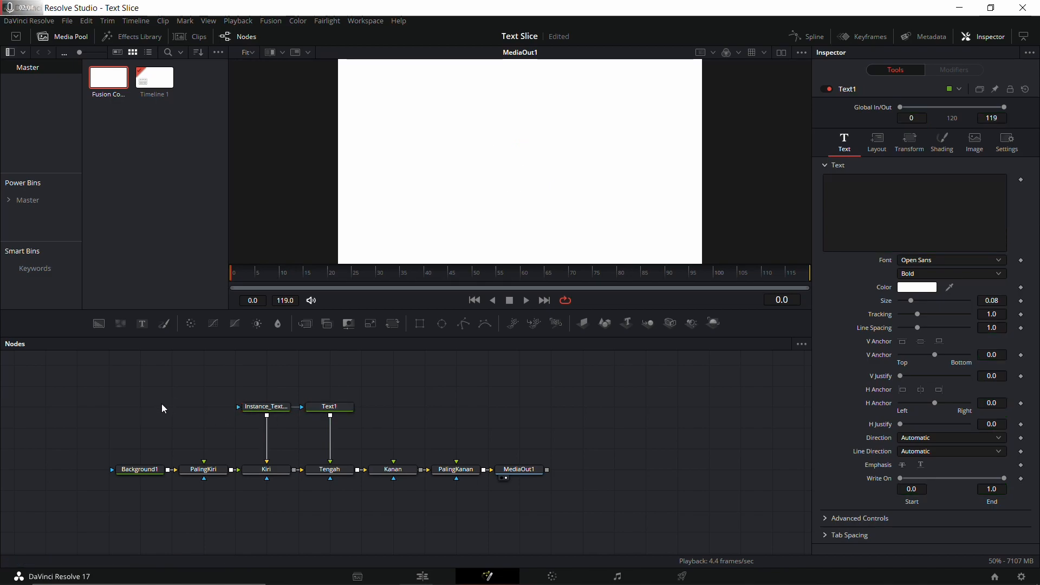
{"action": "key", "text": "ctrl+shift+v"}
{"action": "left_click_drag", "start_coordinate": [175, 385], "coordinate": [204, 462]}
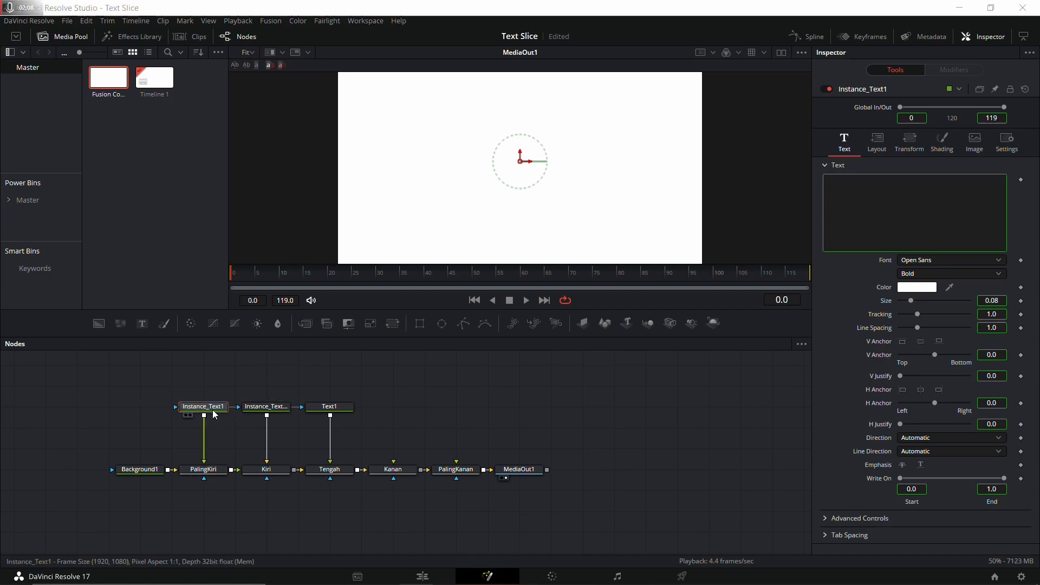
Rename the text instance feeding PalingKiri as Instance_TextPalingKiri.
{"action": "key", "text": "F2"}
{"action": "left_click", "coordinate": [499, 303]}
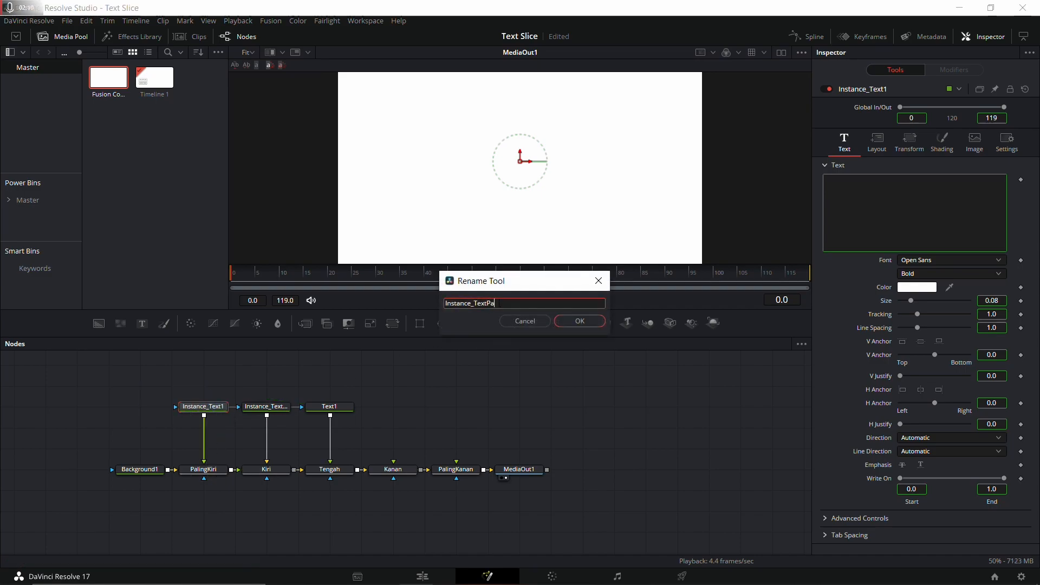
{"action": "type", "text": "PalingKiri"}
{"action": "key", "text": "Return"}
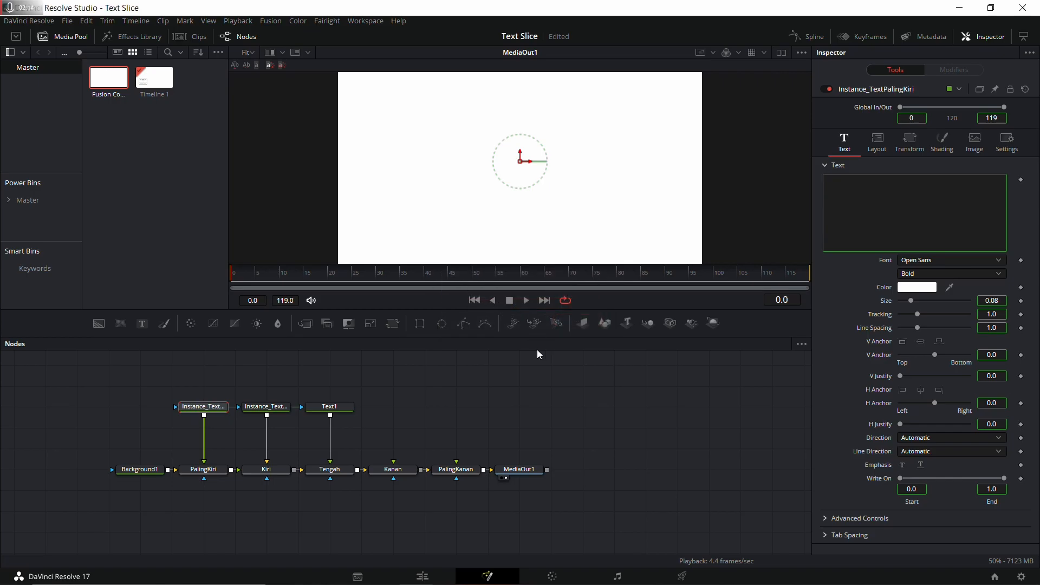
{"action": "left_click", "coordinate": [343, 410]}
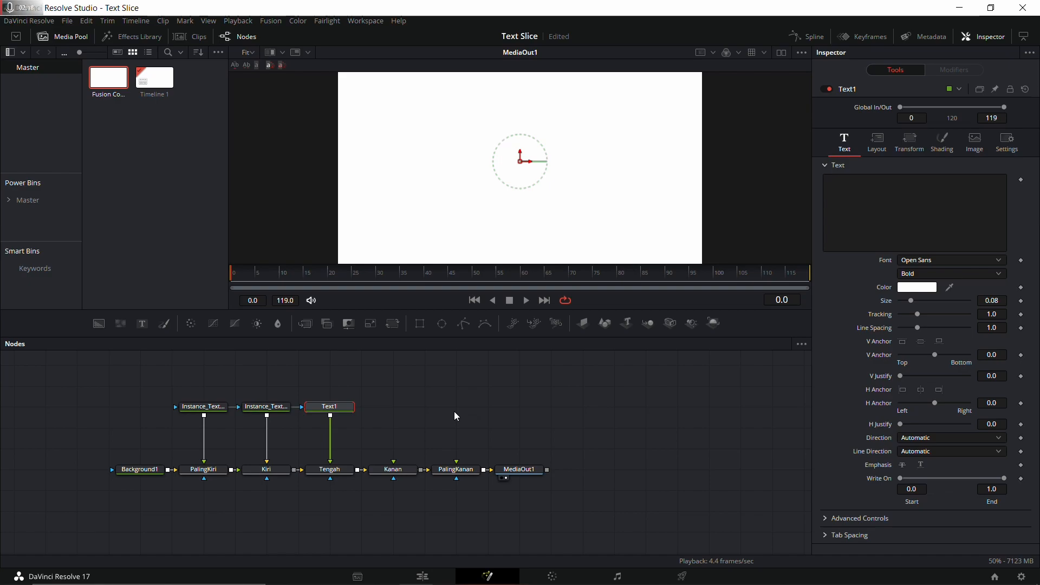
{"action": "key", "text": "ctrl+shift+v"}
{"action": "key", "text": "ctrl+z"}
Paste an instance of Text1 above the Kanan merge and connect it to that node.
{"action": "left_click", "coordinate": [341, 408]}
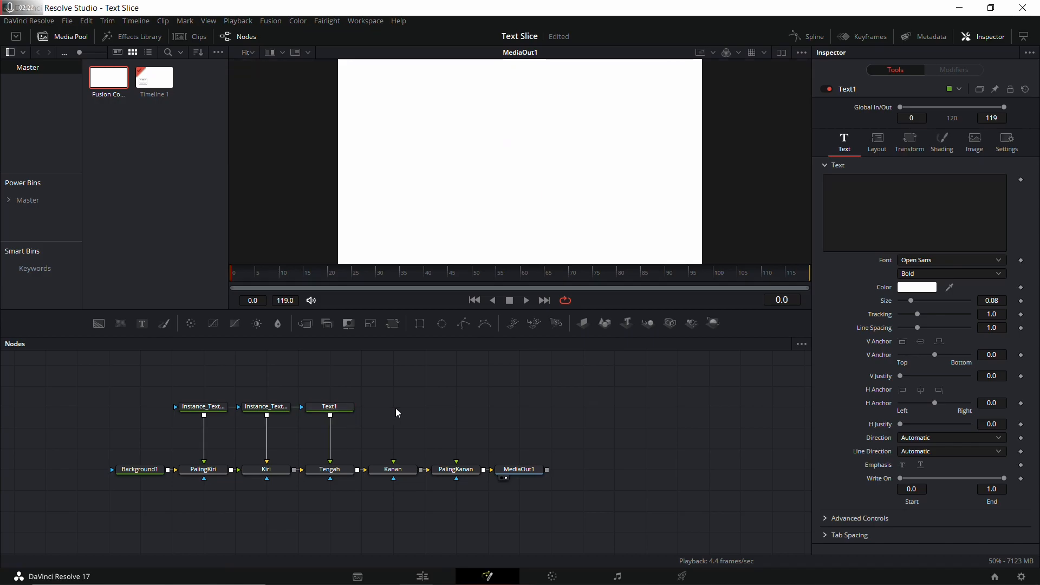
{"action": "key", "text": "ctrl+shift+v"}
{"action": "left_click_drag", "start_coordinate": [421, 407], "coordinate": [403, 465]}
Rename the text instance feeding Kanan as Instance_TextKanan.
{"action": "key", "text": "F2"}
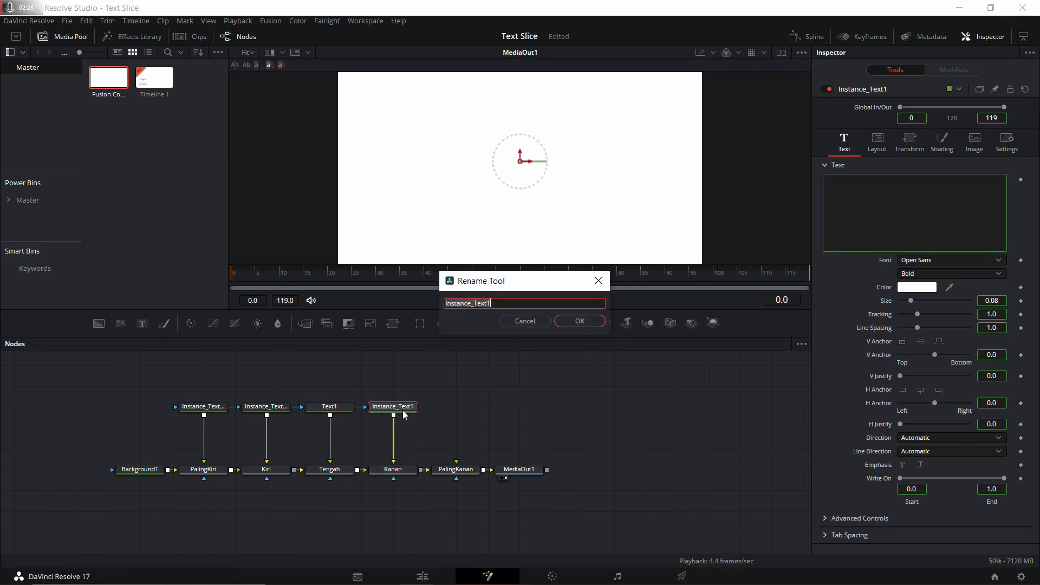
{"action": "key", "text": "End"}
{"action": "key", "text": "BackSpace"}
{"action": "key", "text": "Return"}
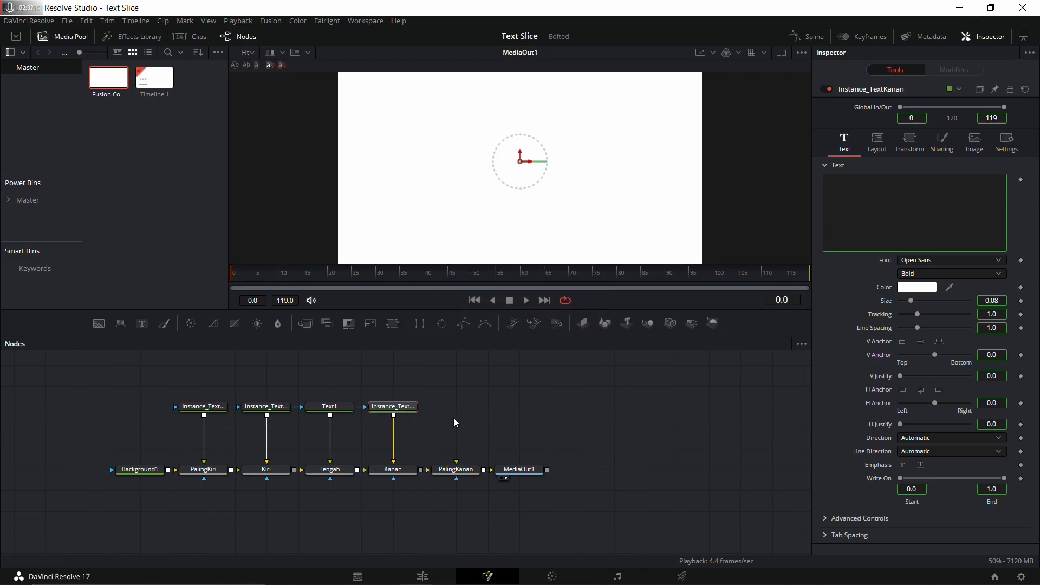
Add another Text1 instance named Instance_TextPalingKanan above the PalingKanan merge and connect it to that node.
{"action": "key", "text": "ctrl+shift+v"}
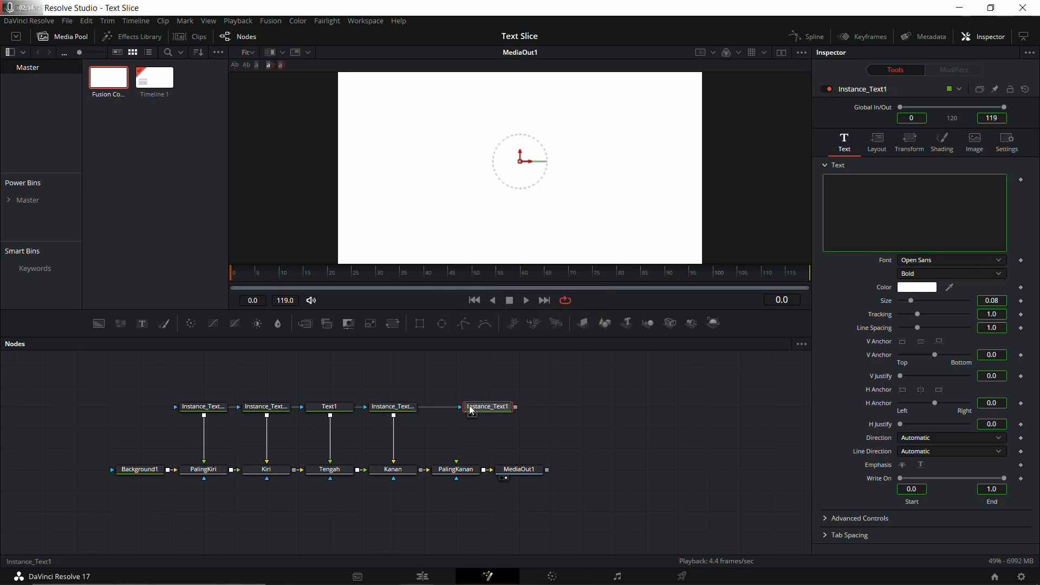
{"action": "left_click_drag", "start_coordinate": [492, 410], "coordinate": [461, 411]}
{"action": "key", "text": "F2"}
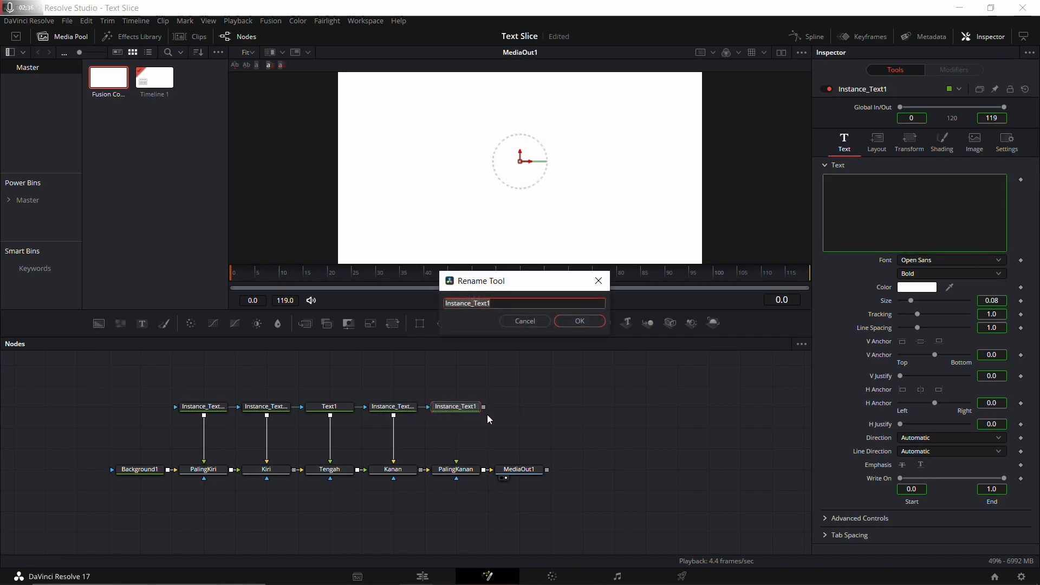
{"action": "key", "text": "End"}
{"action": "key", "text": "BackSpace"}
{"action": "type", "text": "PalingKanan"}
{"action": "key", "text": "Return"}
{"action": "left_click", "coordinate": [393, 407]}
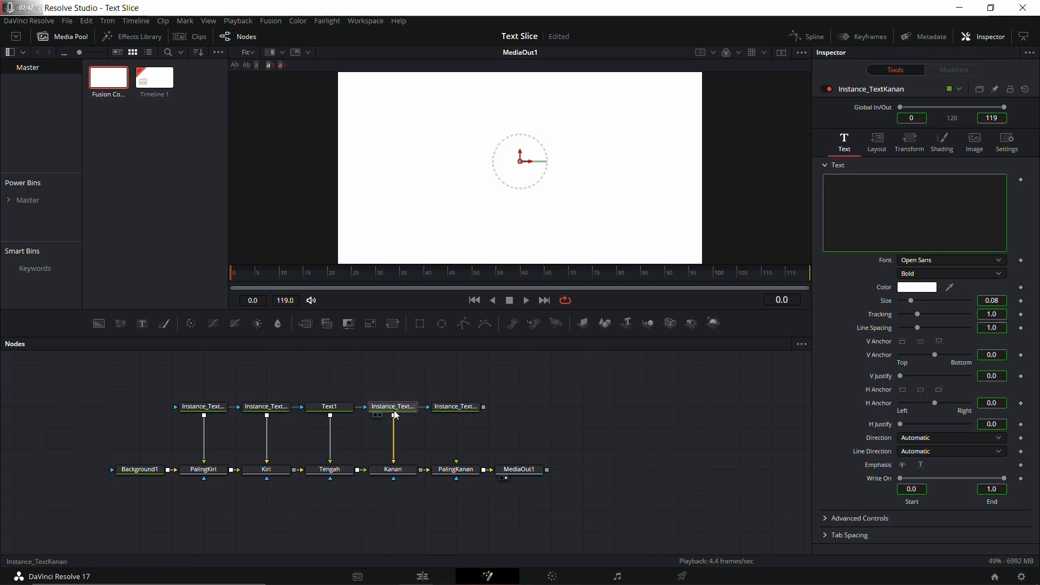
{"action": "left_click_drag", "start_coordinate": [484, 406], "coordinate": [459, 464]}
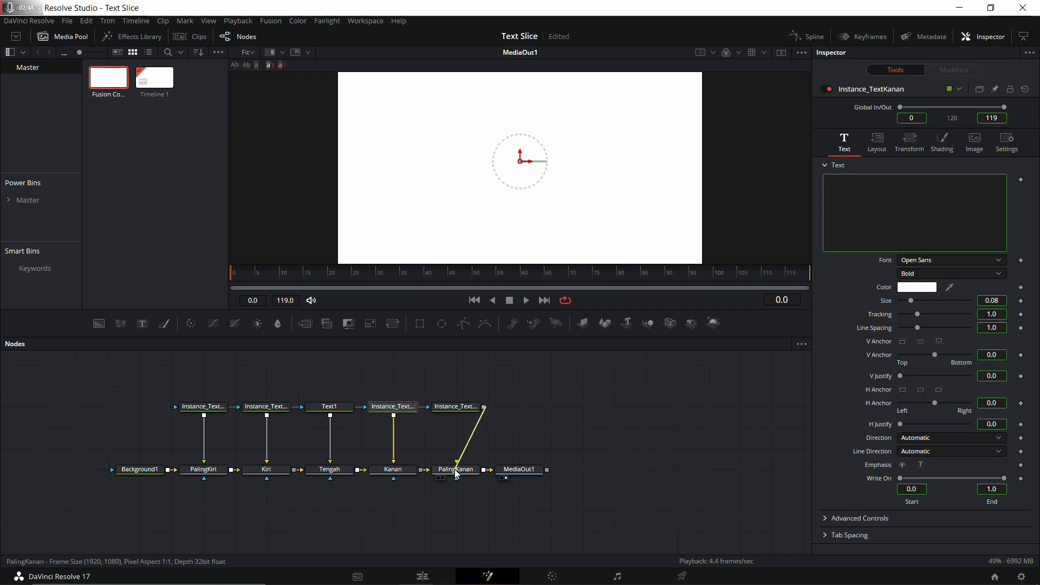
Enter DAVINCI RESOLVE as the text of Text1 and color it black.
{"action": "left_click", "coordinate": [335, 409]}
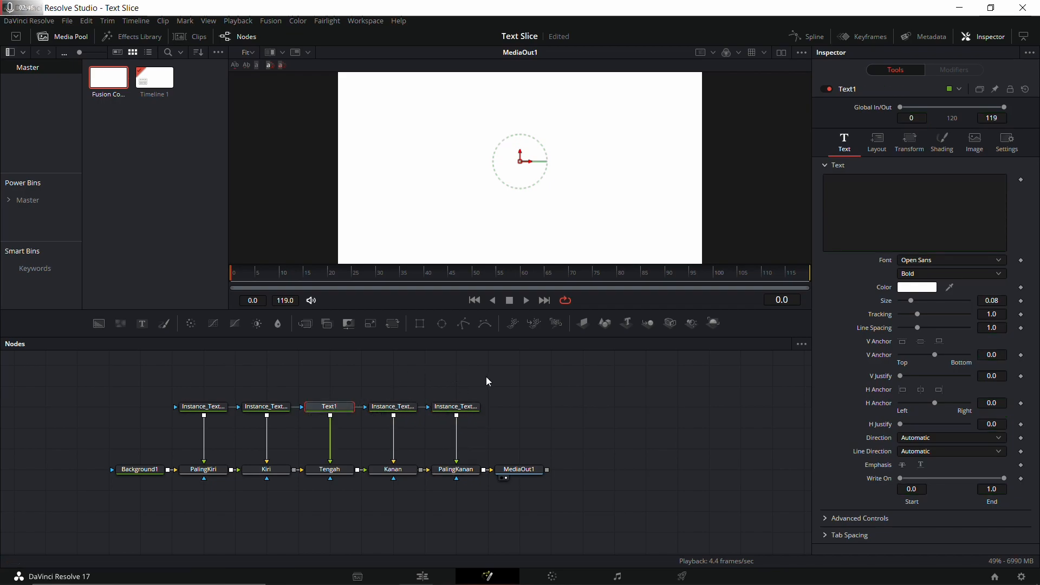
{"action": "left_click", "coordinate": [860, 194]}
{"action": "type", "text": "DAVINCI RESOLVE"}
{"action": "left_click", "coordinate": [916, 287]}
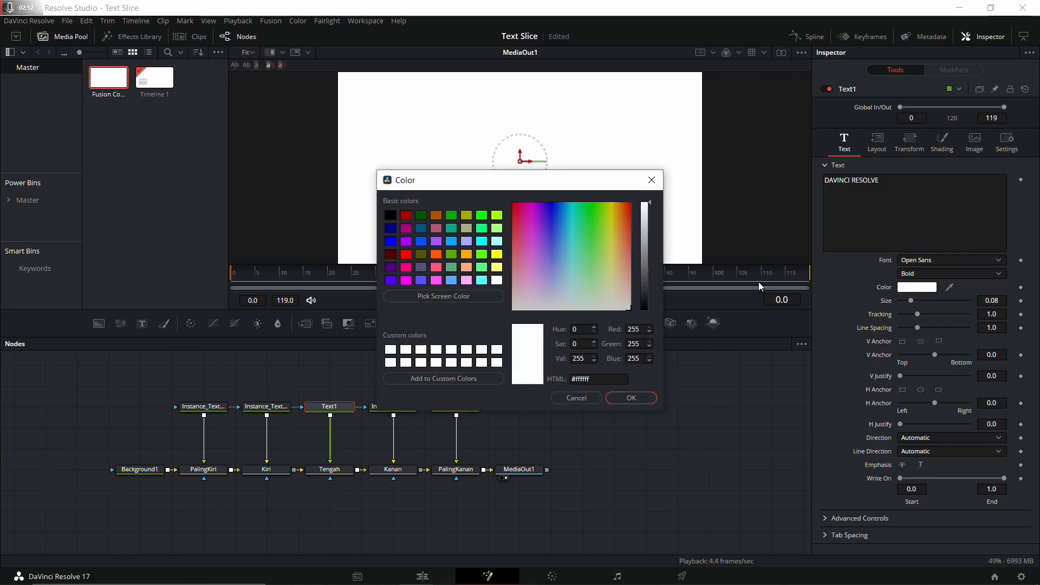
{"action": "left_click", "coordinate": [390, 215]}
{"action": "left_click", "coordinate": [631, 398]}
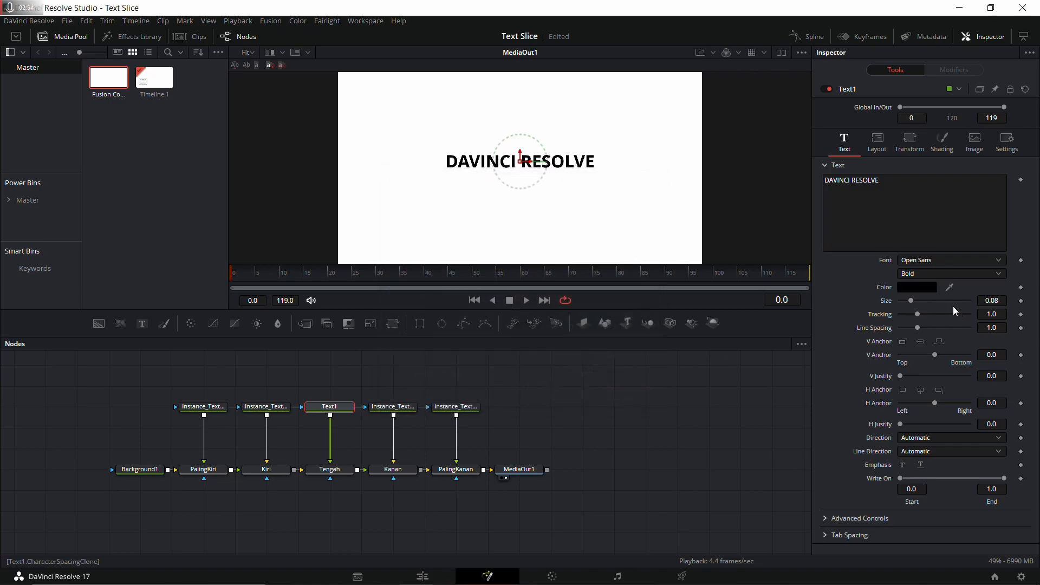
Set the font of Text1 to Montserrat in the ExtraBold style.
{"action": "left_click", "coordinate": [941, 261]}
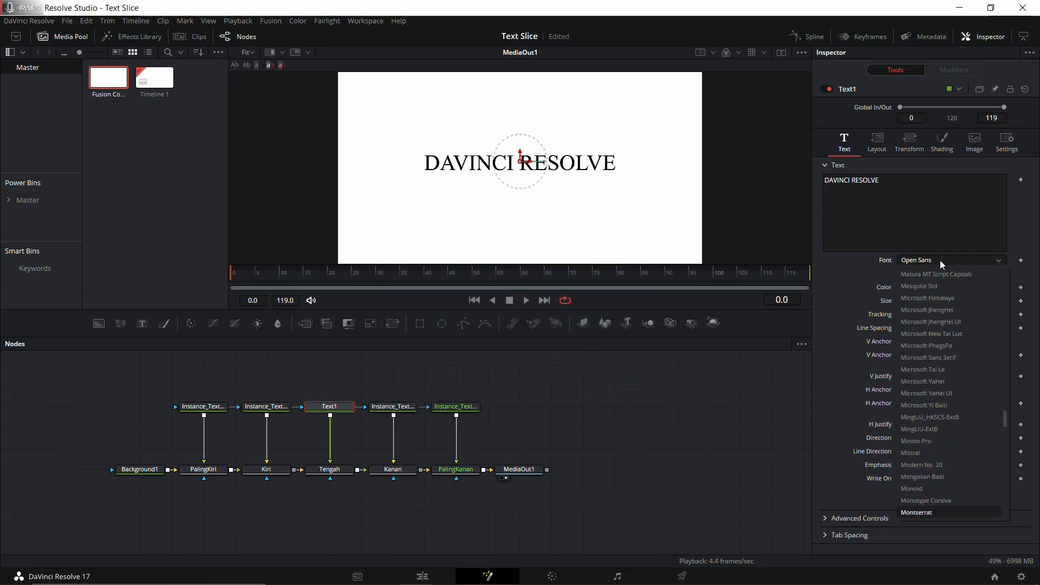
{"action": "key", "text": "Return"}
{"action": "left_click", "coordinate": [948, 275]}
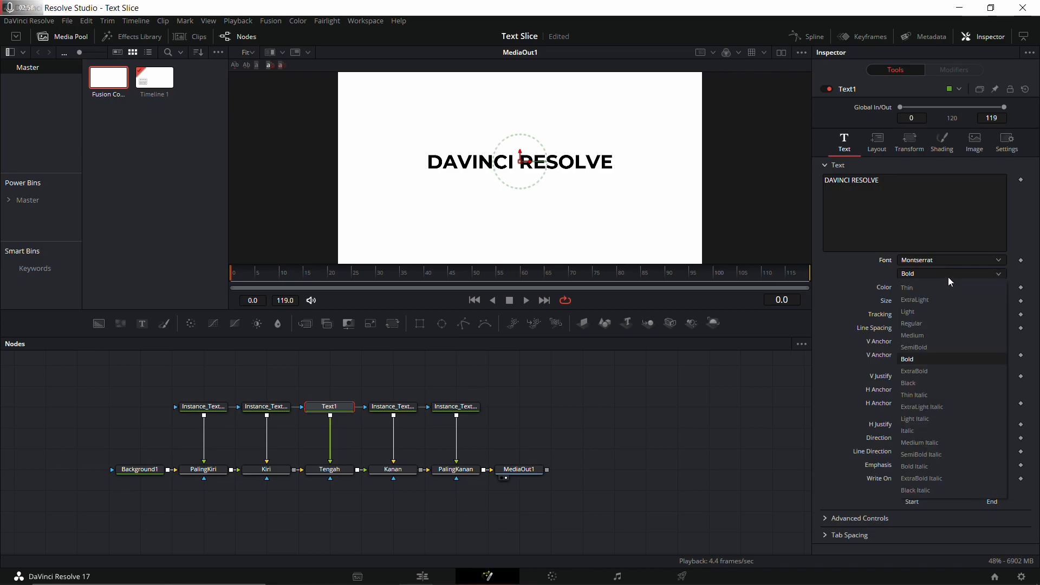
{"action": "left_click", "coordinate": [922, 370]}
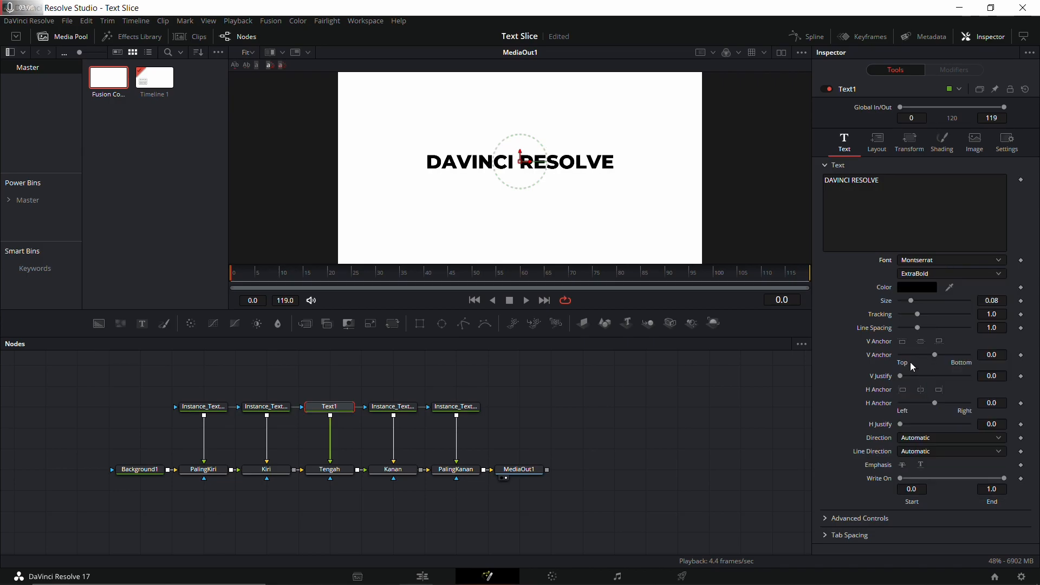
Set the text size of Text1 to 0.13 and save the project.
{"action": "left_click", "coordinate": [1001, 301]}
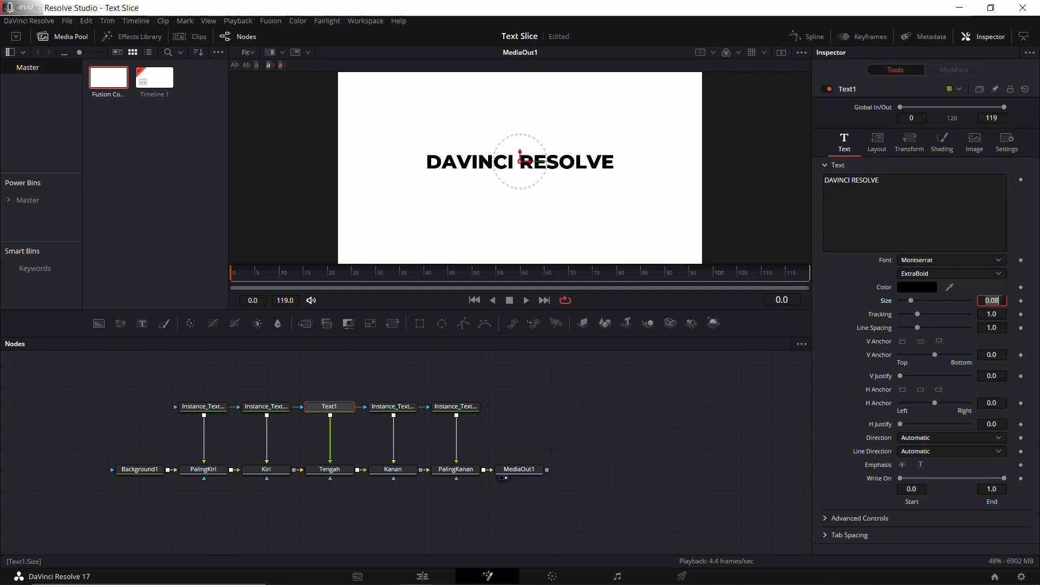
{"action": "type", "text": "0.13"}
{"action": "key", "text": "Tab"}
{"action": "left_click", "coordinate": [546, 211]}
{"action": "key", "text": "ctrl+s"}
Add a Rectangle mask above Text1 and connect it to that text node.
{"action": "left_click_drag", "start_coordinate": [491, 378], "coordinate": [520, 387]}
{"action": "left_click_drag", "start_coordinate": [398, 383], "coordinate": [408, 414]}
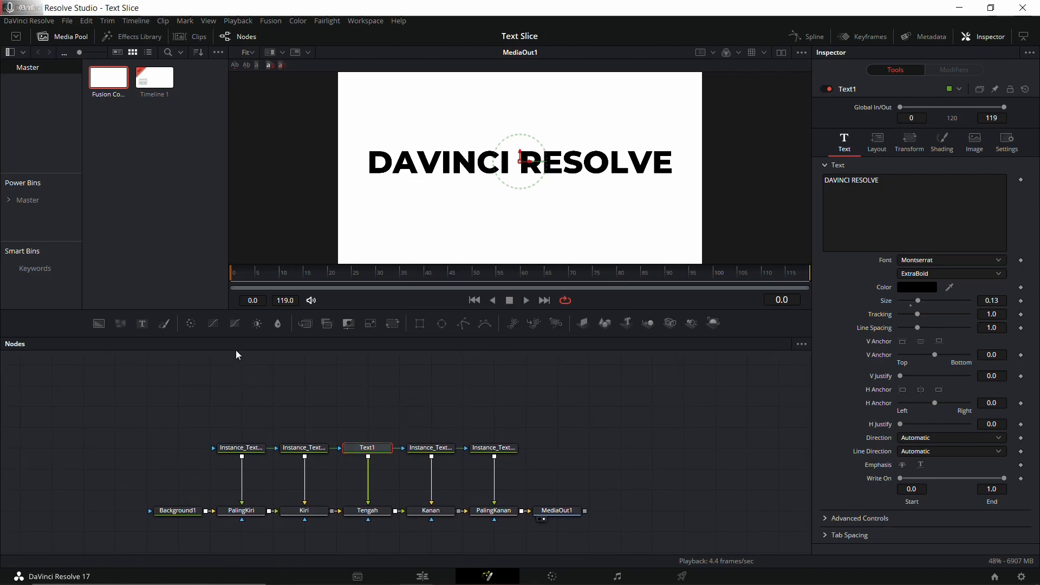
{"action": "left_click_drag", "start_coordinate": [420, 324], "coordinate": [371, 452]}
Rename the Text1 node as TextTengah.
{"action": "left_click", "coordinate": [369, 449]}
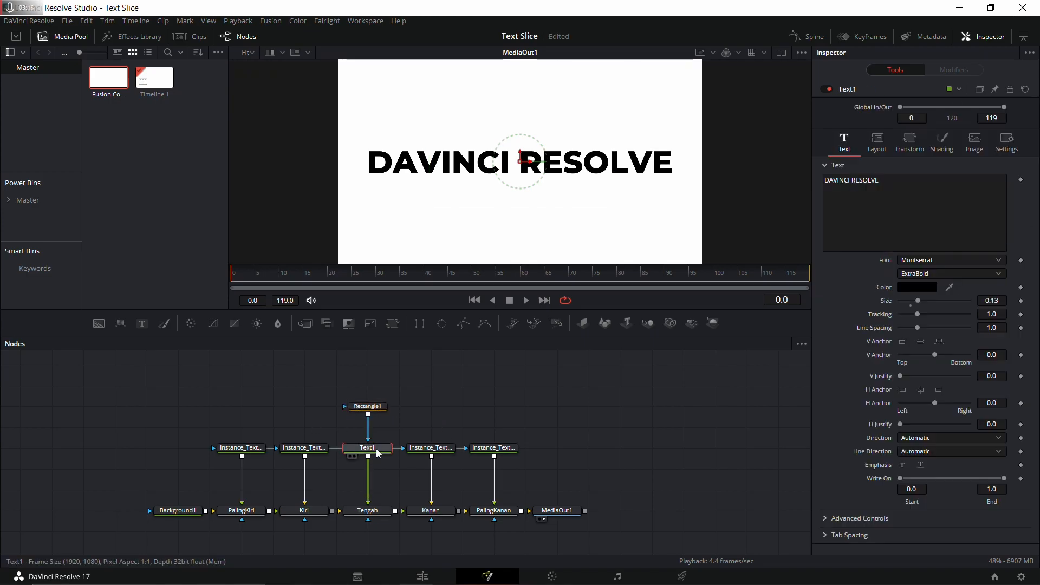
{"action": "key", "text": "F2"}
{"action": "key", "text": "Right"}
{"action": "key", "text": "BackSpace"}
{"action": "type", "text": "Ten"}
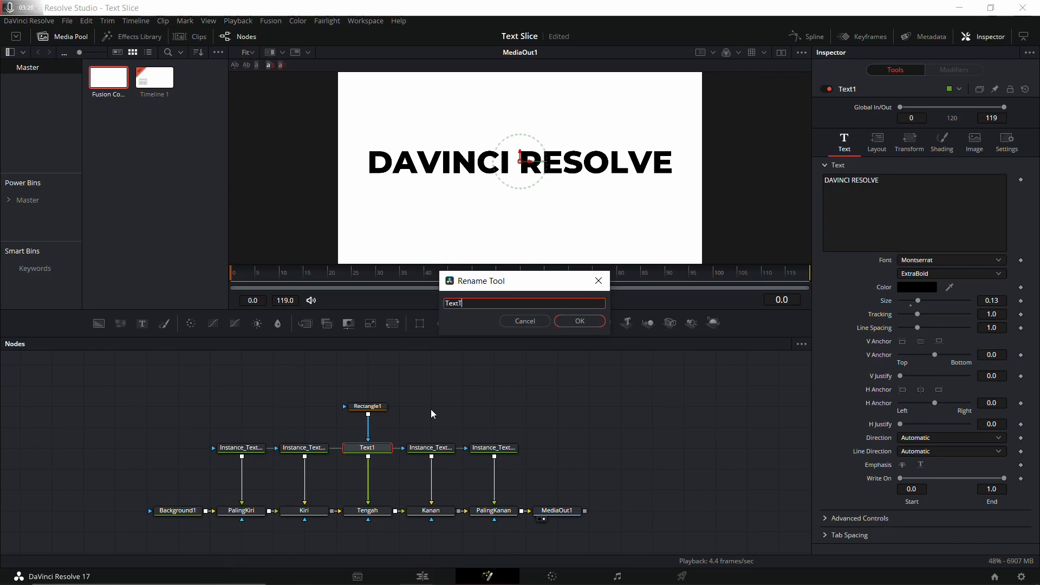
{"action": "type", "text": "gah"}
{"action": "key", "text": "Return"}
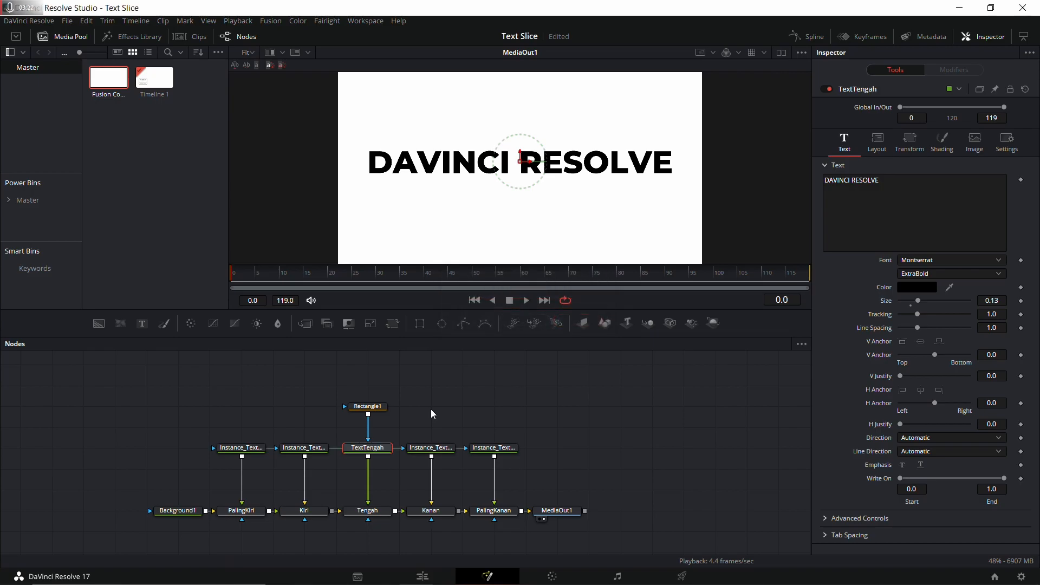
Switch to dual viewers and display the Tengah merge beside MediaOut1.
{"action": "left_click", "coordinate": [371, 407]}
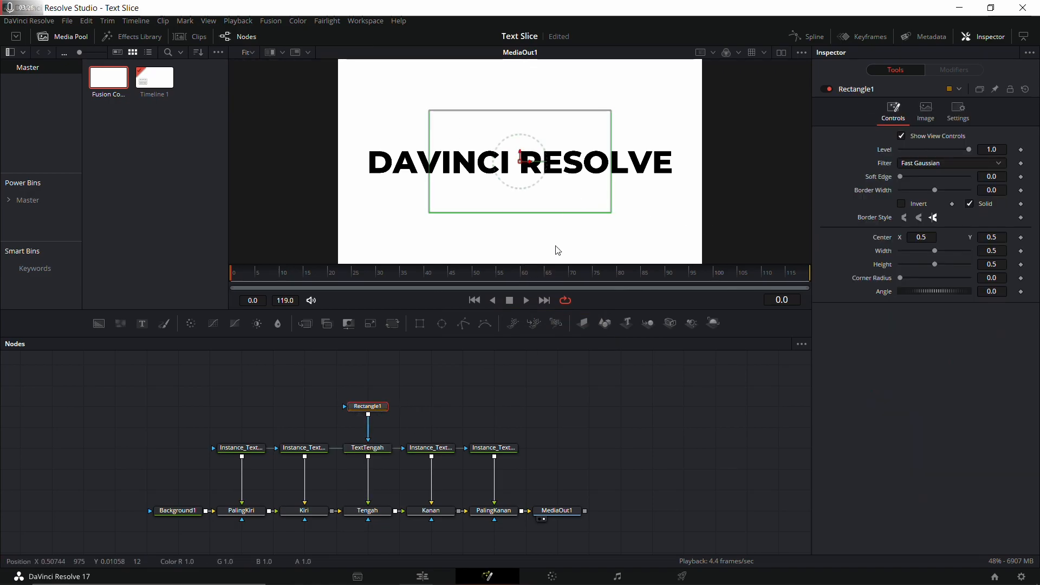
{"action": "left_click", "coordinate": [782, 53]}
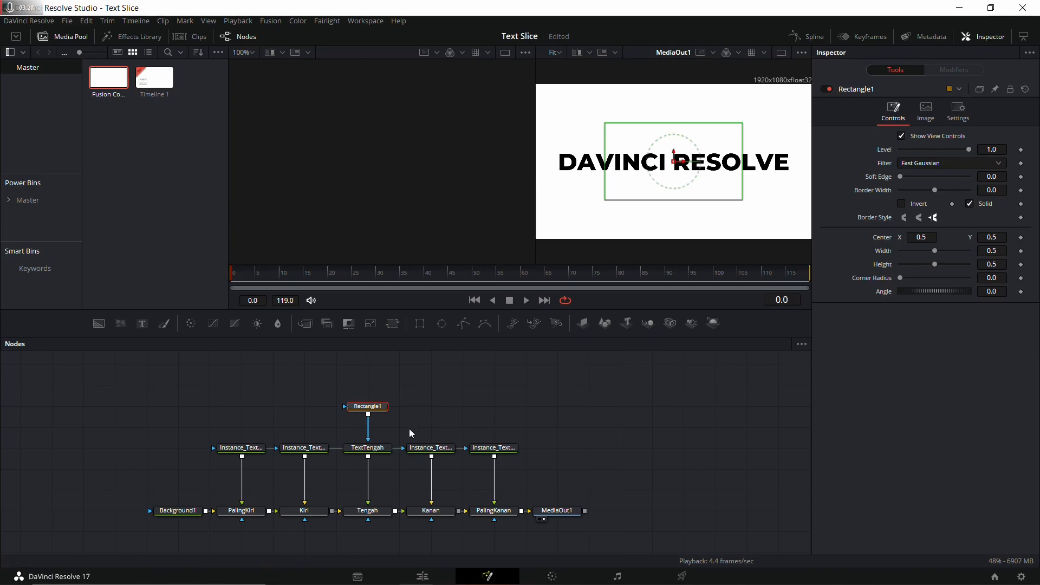
{"action": "left_click", "coordinate": [382, 511]}
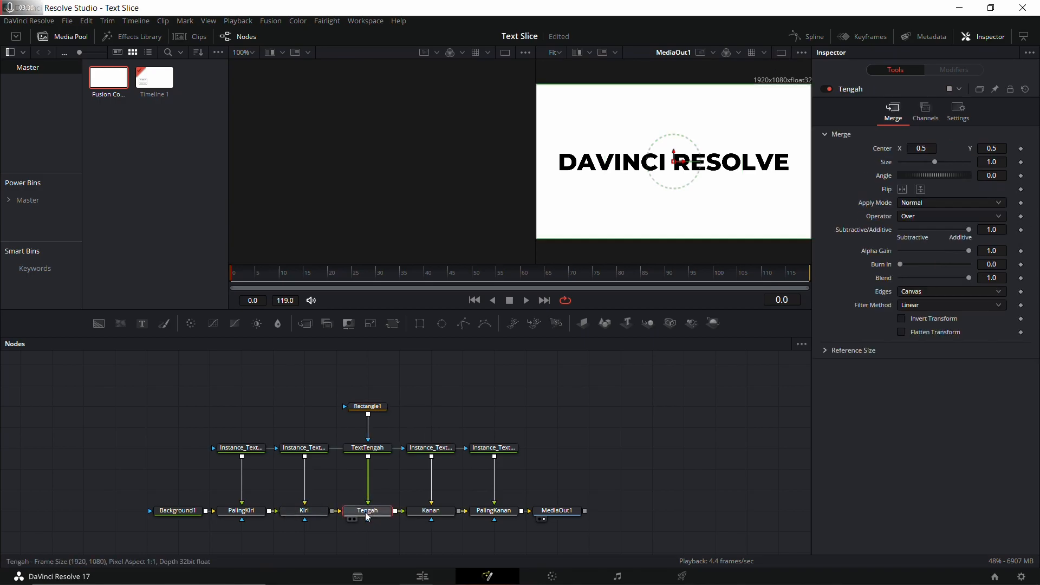
{"action": "key", "text": "1"}
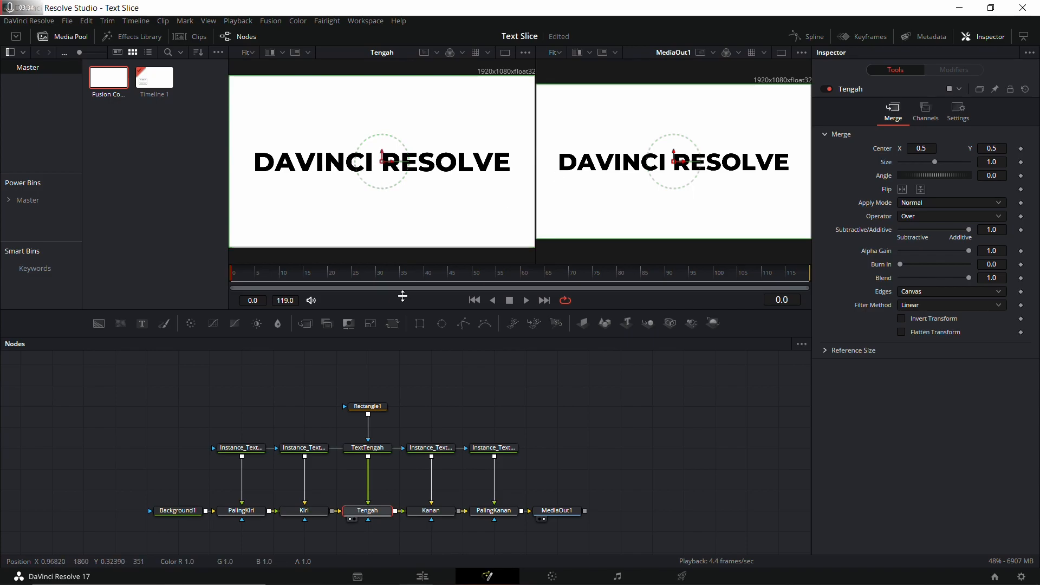
Select Rectangle1 and disconnect the four text instances from the PalingKiri, Kiri, Kanan and PalingKanan merges.
{"action": "left_click", "coordinate": [369, 407]}
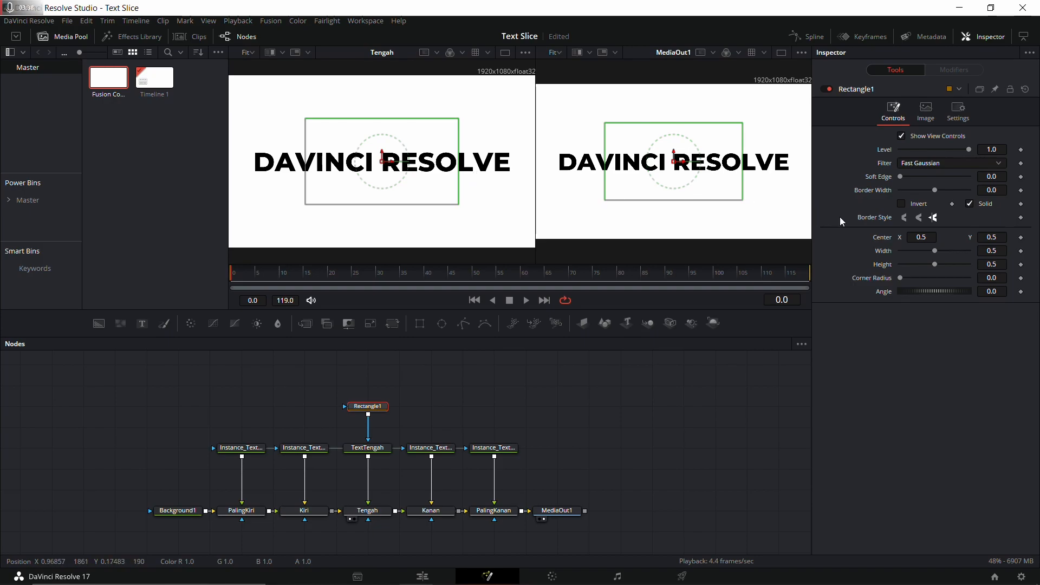
{"action": "mouse_move", "coordinate": [382, 160]}
{"action": "left_mouse_down"}
{"action": "mouse_move", "coordinate": [449, 174]}
{"action": "mouse_move", "coordinate": [446, 158]}
{"action": "mouse_move", "coordinate": [434, 174]}
{"action": "mouse_move", "coordinate": [395, 157]}
{"action": "left_mouse_up"}
{"action": "key", "text": "ctrl+z"}
{"action": "left_click", "coordinate": [305, 505]}
{"action": "left_click_drag", "start_coordinate": [242, 504], "coordinate": [349, 492]}
{"action": "left_click", "coordinate": [432, 505]}
{"action": "left_click", "coordinate": [495, 504]}
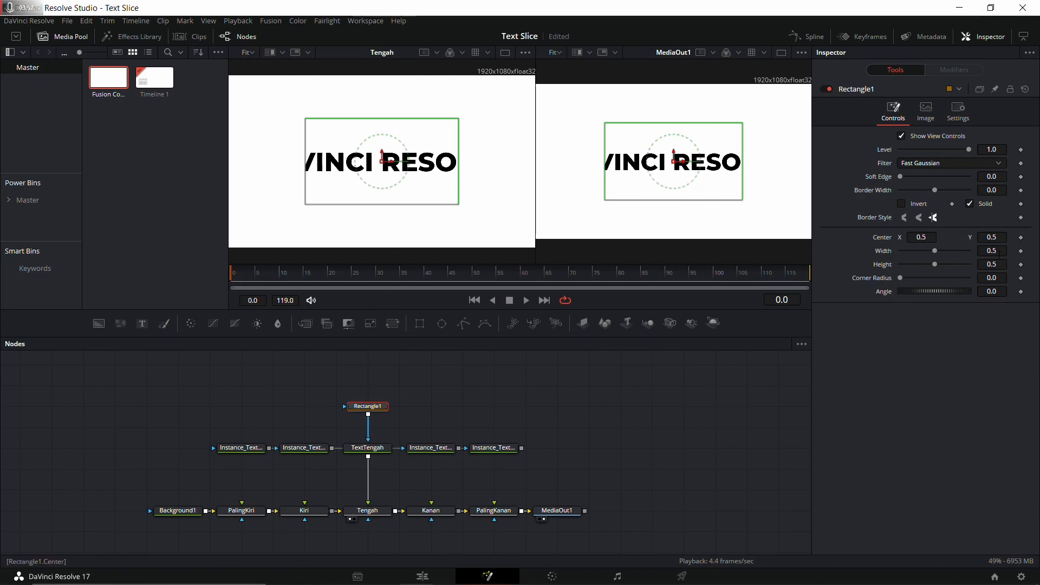
Set the Rectangle1 mask's height to 0.1 and its angle to 10.
{"action": "key", "text": "Tab"}
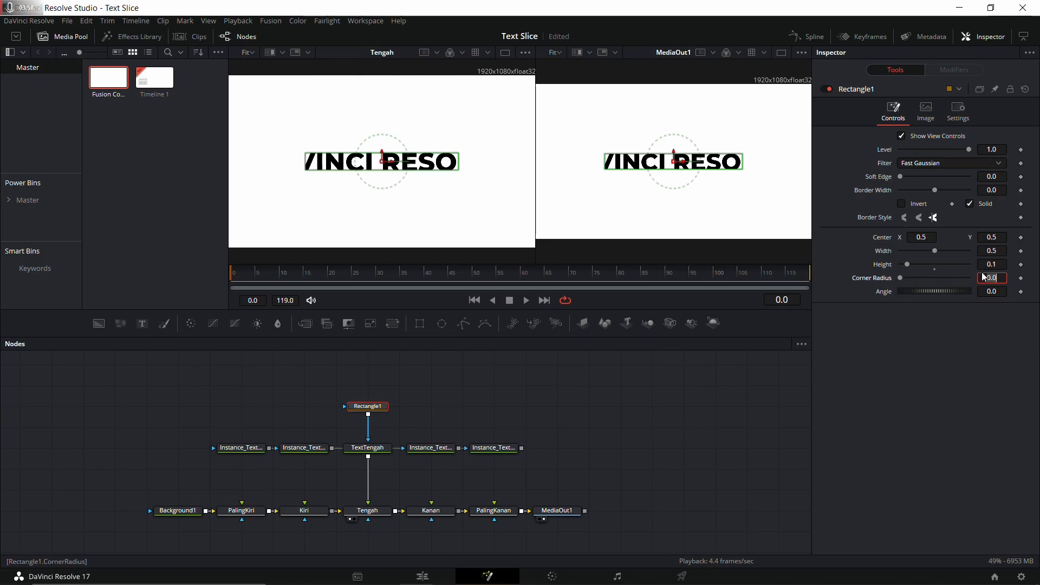
{"action": "key", "text": "Tab"}
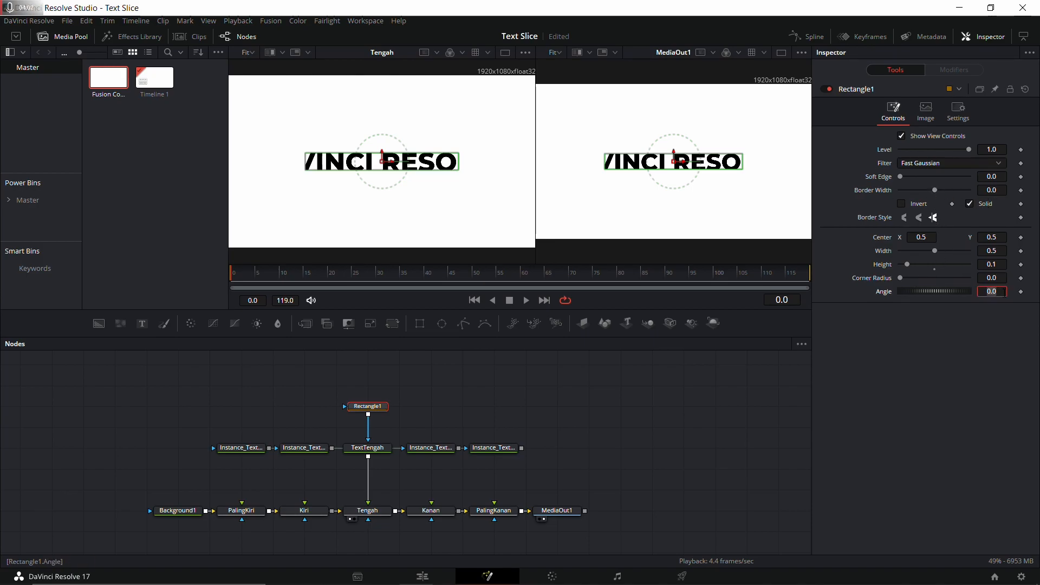
{"action": "key", "text": "Tab"}
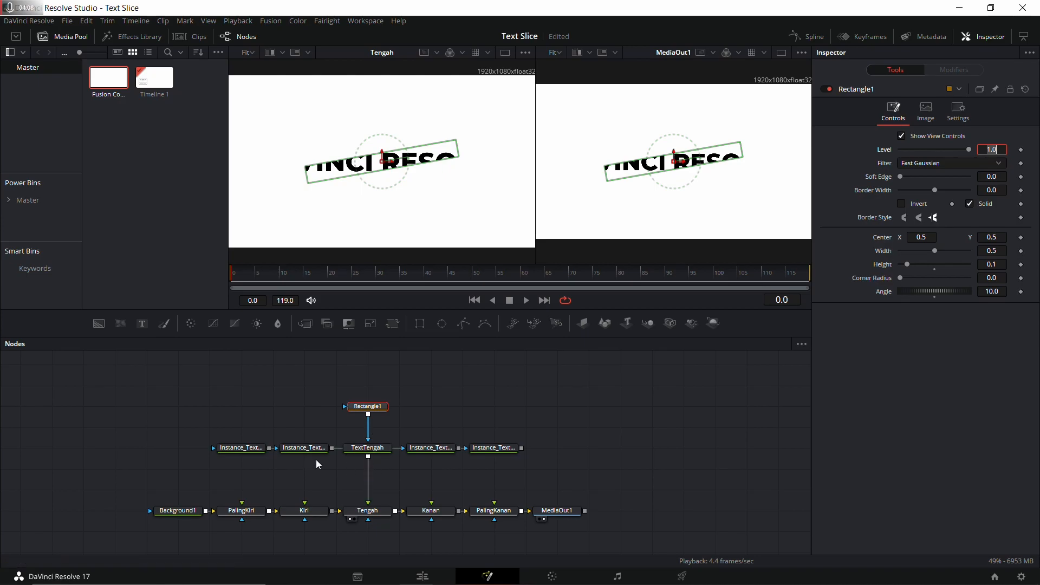
Reconnect Instance_TextKiri to the Kiri merge and mask it with a pasted copy of Rectangle1.
{"action": "left_click_drag", "start_coordinate": [333, 447], "coordinate": [305, 510]}
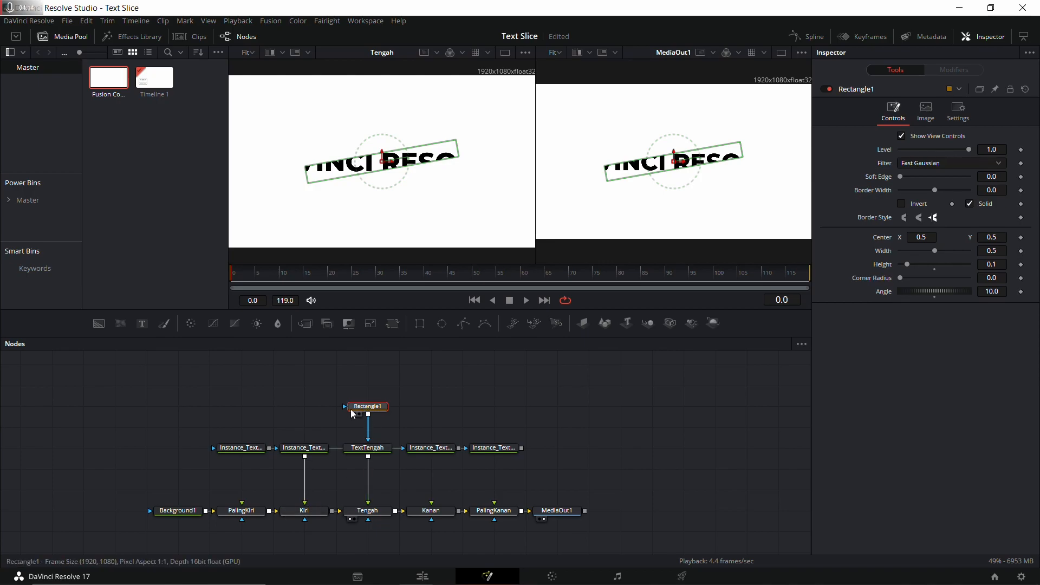
{"action": "key", "text": "ctrl+v"}
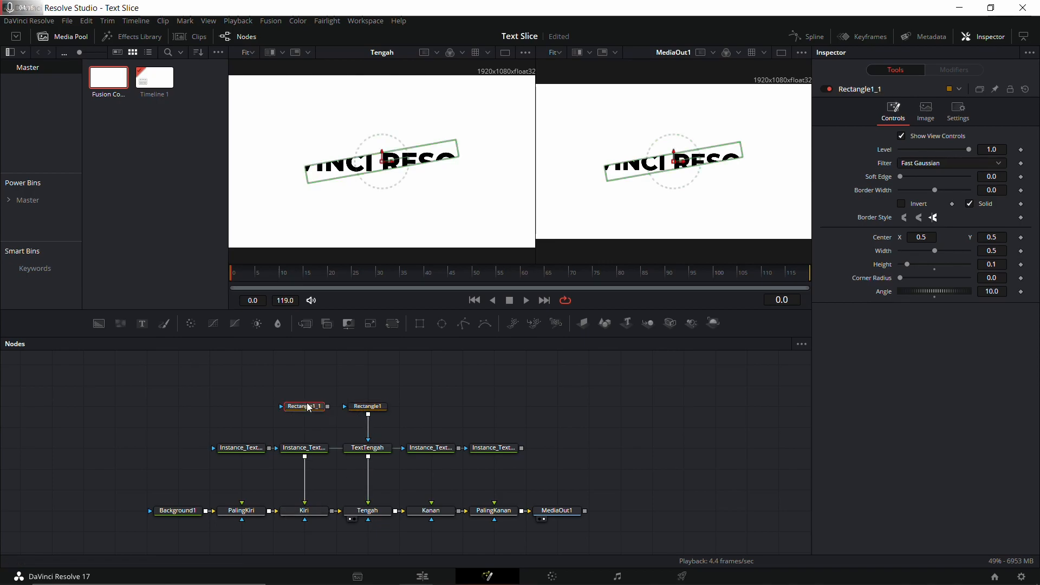
{"action": "left_click_drag", "start_coordinate": [328, 407], "coordinate": [310, 453]}
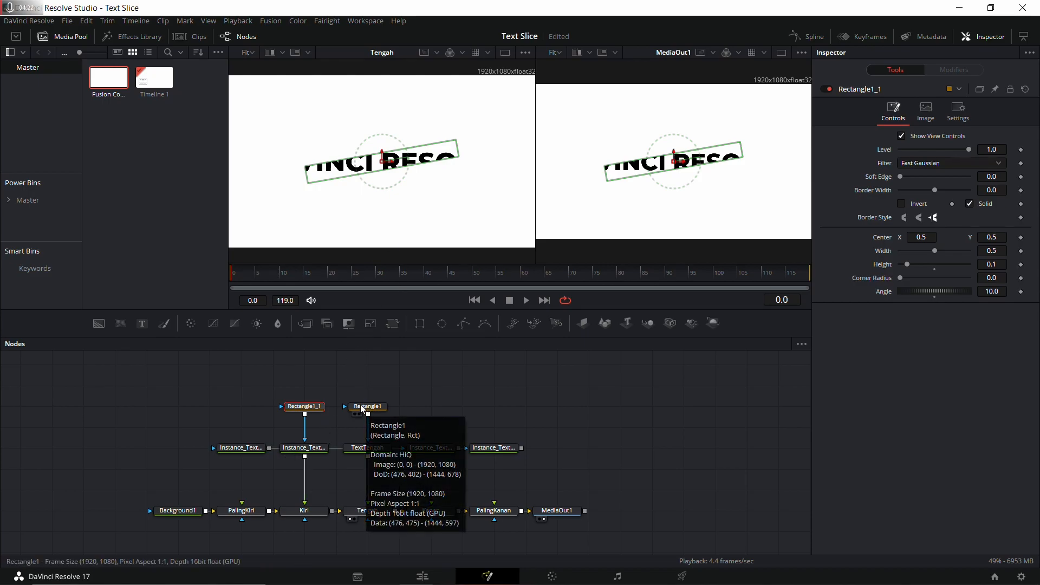
Select Rectangle1 together with its copy and shift Rectangle1_1 to a Center X of 0.1565, against the upper edge of Rectangle1.
{"action": "left_click", "coordinate": [364, 407], "text": "ctrl"}
{"action": "scroll", "coordinate": [373, 172], "scroll_direction": "up", "scroll_amount": 1}
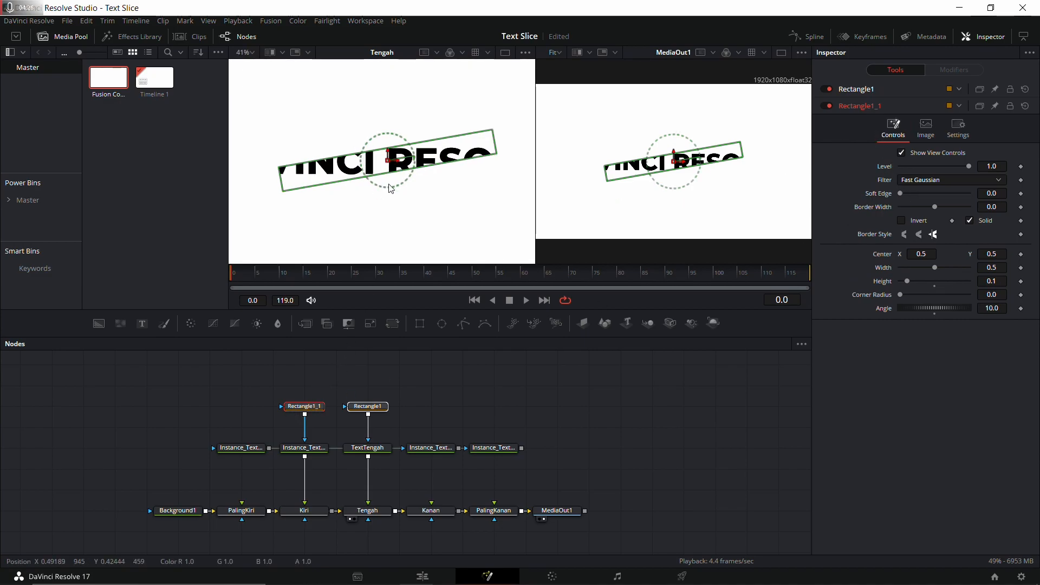
{"action": "left_click_drag", "start_coordinate": [356, 203], "coordinate": [395, 218]}
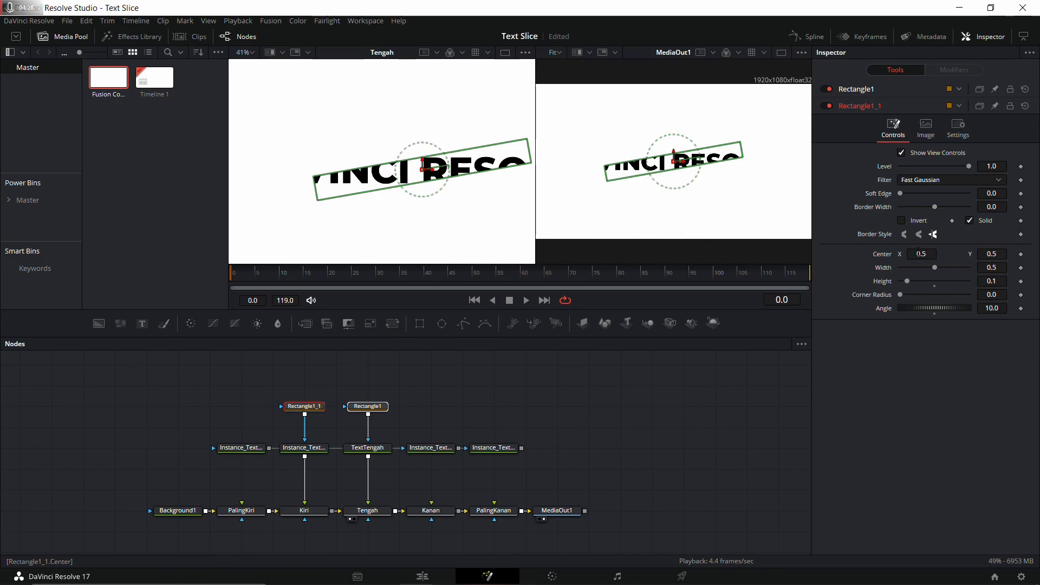
{"action": "left_click_drag", "start_coordinate": [923, 254], "coordinate": [886, 254]}
{"action": "scroll", "coordinate": [417, 202], "scroll_direction": "up", "scroll_amount": 3}
{"action": "left_click_drag", "start_coordinate": [478, 212], "coordinate": [503, 216]}
{"action": "left_click_drag", "start_coordinate": [319, 167], "coordinate": [368, 185]}
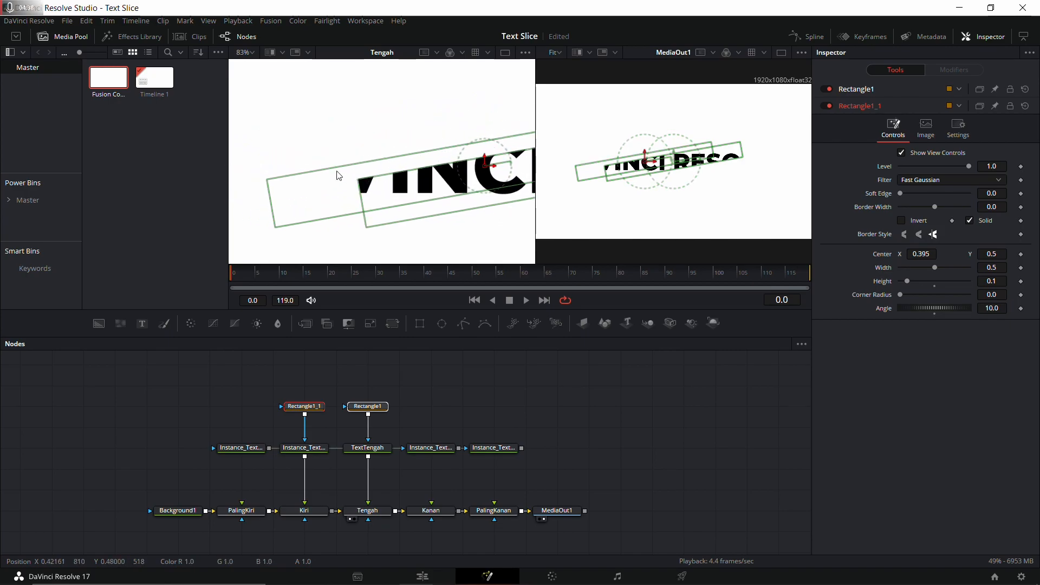
{"action": "left_click_drag", "start_coordinate": [920, 253], "coordinate": [868, 253]}
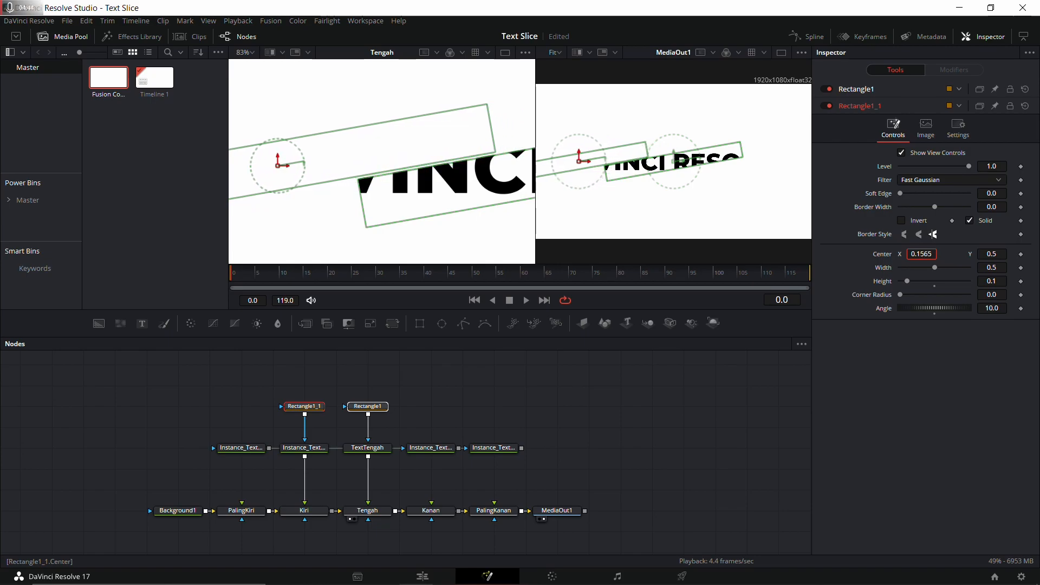
Display the Kiri merge in the first viewer and connect the outermost left text instance to the PalingKiri merge.
{"action": "left_click", "coordinate": [305, 516]}
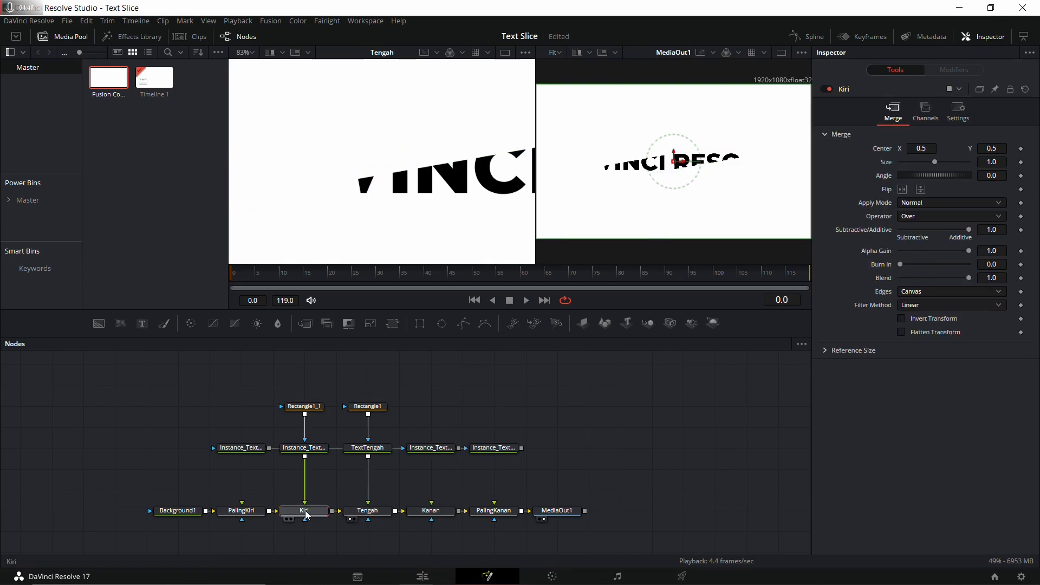
{"action": "key", "text": "1"}
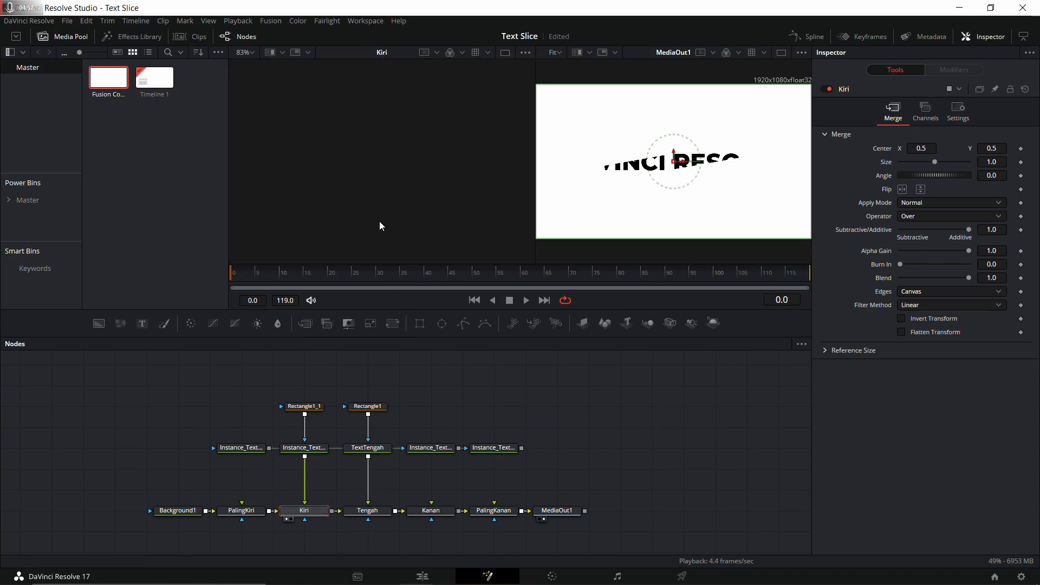
{"action": "left_click", "coordinate": [300, 448]}
{"action": "left_click_drag", "start_coordinate": [270, 454], "coordinate": [241, 504]}
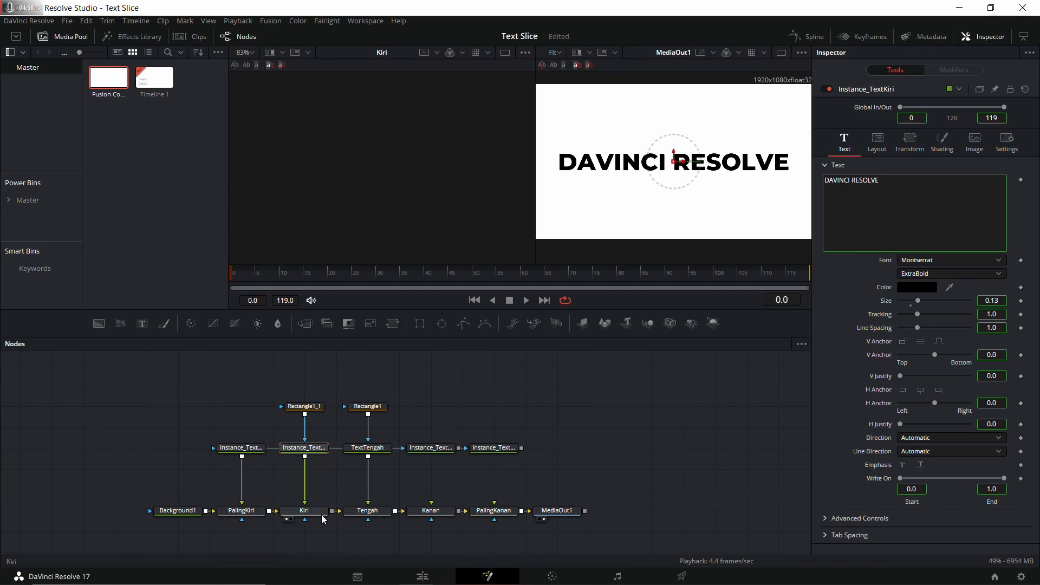
Detach Instance_TextKiri from the Kiri merge, reconnect it, and display the Kiri merge in the first viewer.
{"action": "left_click", "coordinate": [305, 510]}
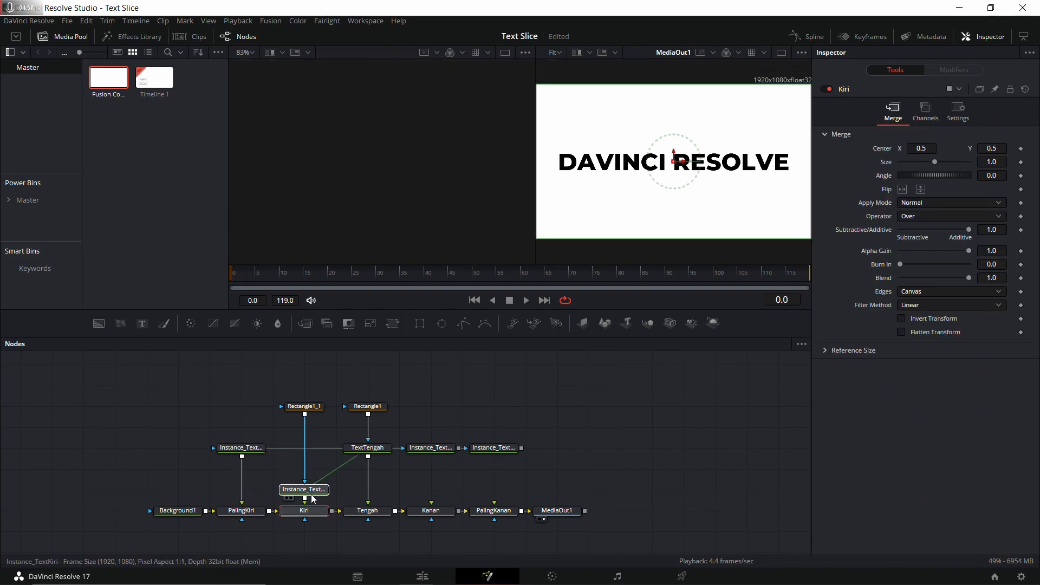
{"action": "left_click", "coordinate": [304, 449]}
{"action": "mouse_move", "coordinate": [306, 512]}
{"action": "left_mouse_down", "text": "shift"}
{"action": "mouse_move", "coordinate": [306, 532]}
{"action": "mouse_move", "coordinate": [307, 512]}
{"action": "left_mouse_up", "text": "shift"}
{"action": "left_click", "coordinate": [306, 512]}
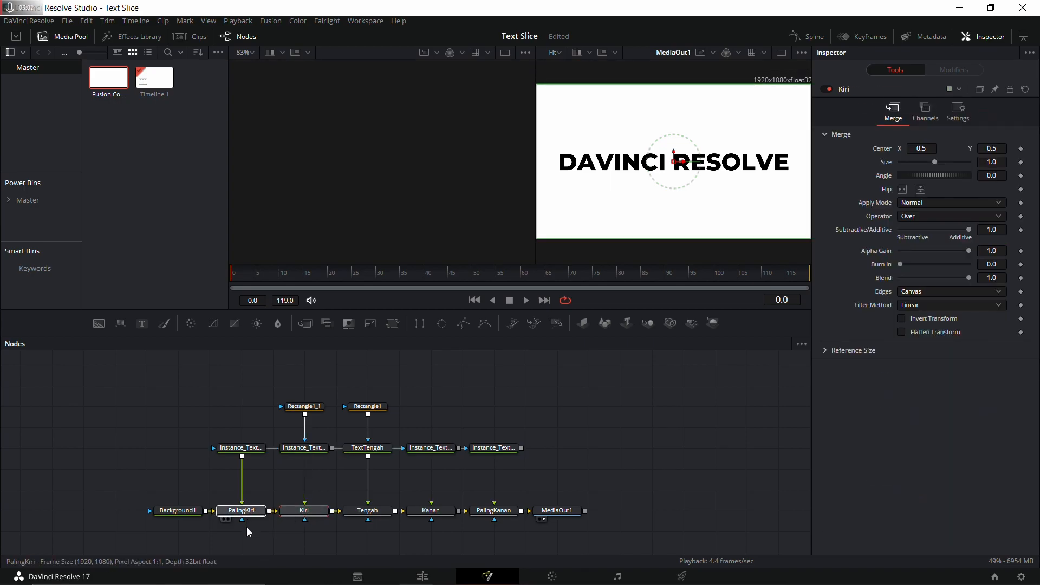
{"action": "left_click", "coordinate": [248, 530]}
{"action": "left_click_drag", "start_coordinate": [330, 449], "coordinate": [294, 514]}
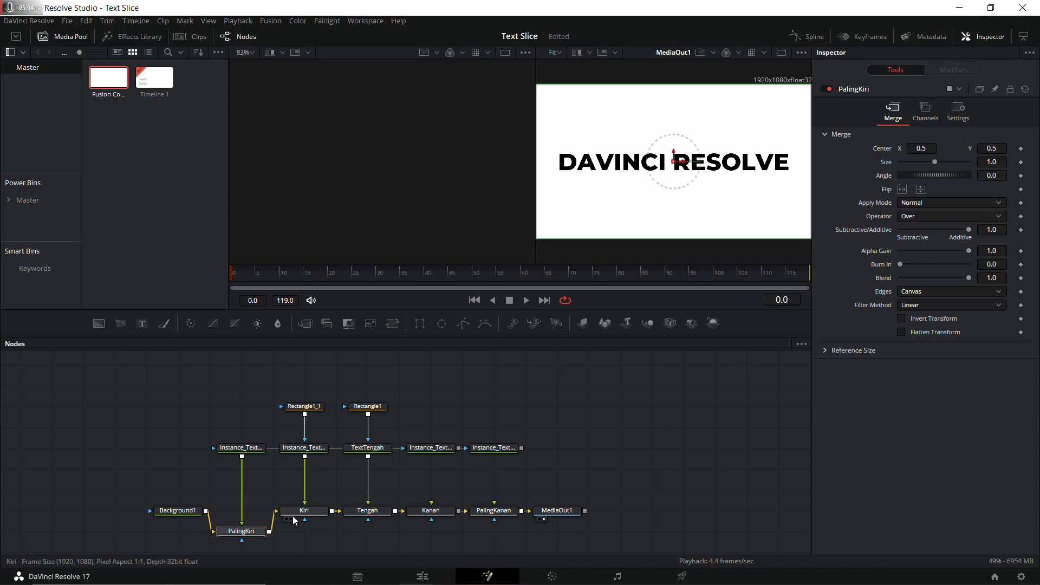
{"action": "left_click_drag", "start_coordinate": [246, 536], "coordinate": [247, 516]}
{"action": "left_click", "coordinate": [304, 510]}
{"action": "key", "text": "1"}
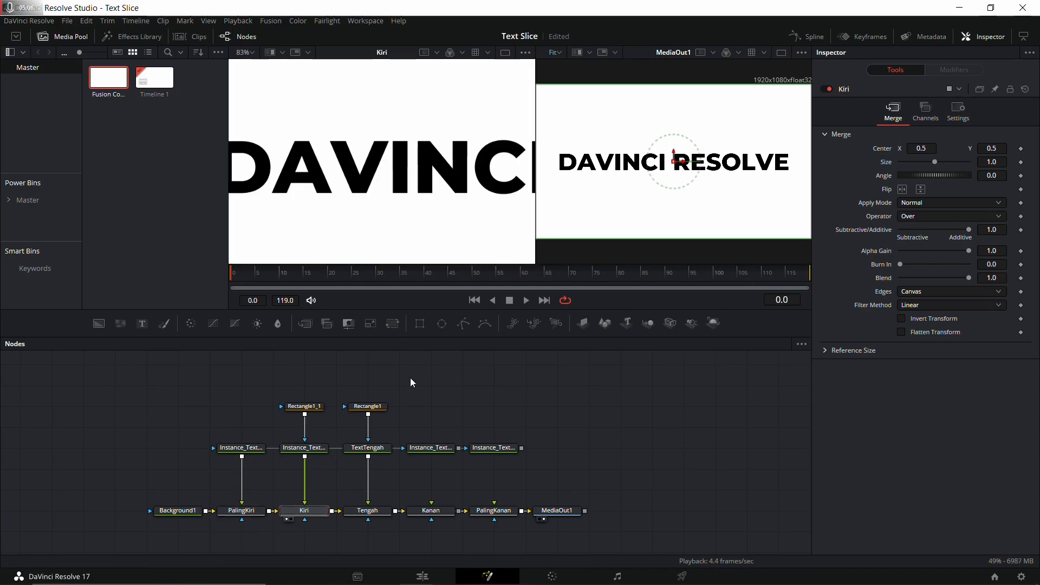
Select Rectangle1_1 together with Rectangle1, save the project, and disconnect the text instance from the PalingKiri merge.
{"action": "left_click", "coordinate": [311, 406]}
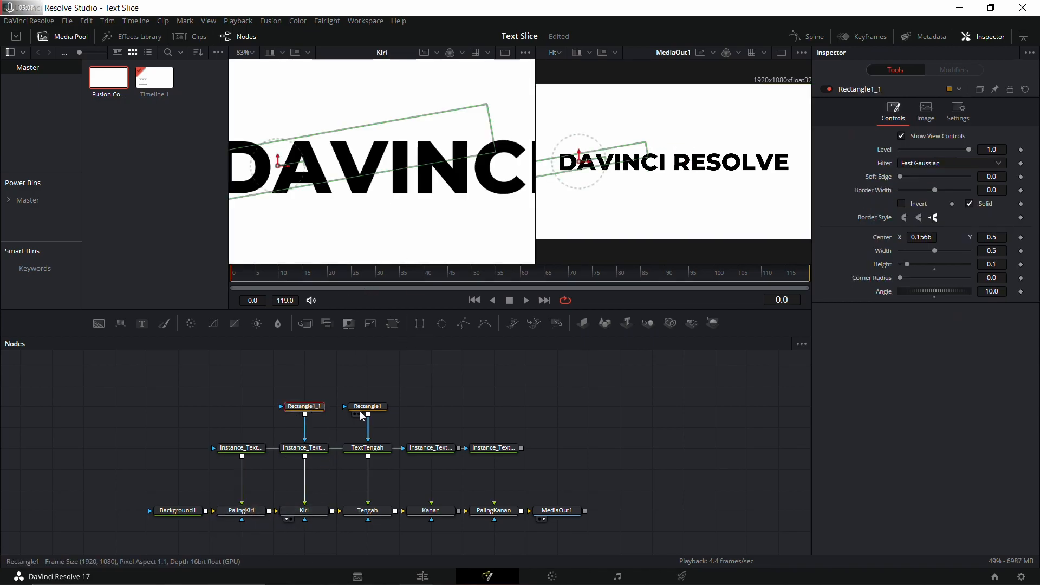
{"action": "left_click", "coordinate": [361, 409], "text": "ctrl"}
{"action": "key", "text": "ctrl+s"}
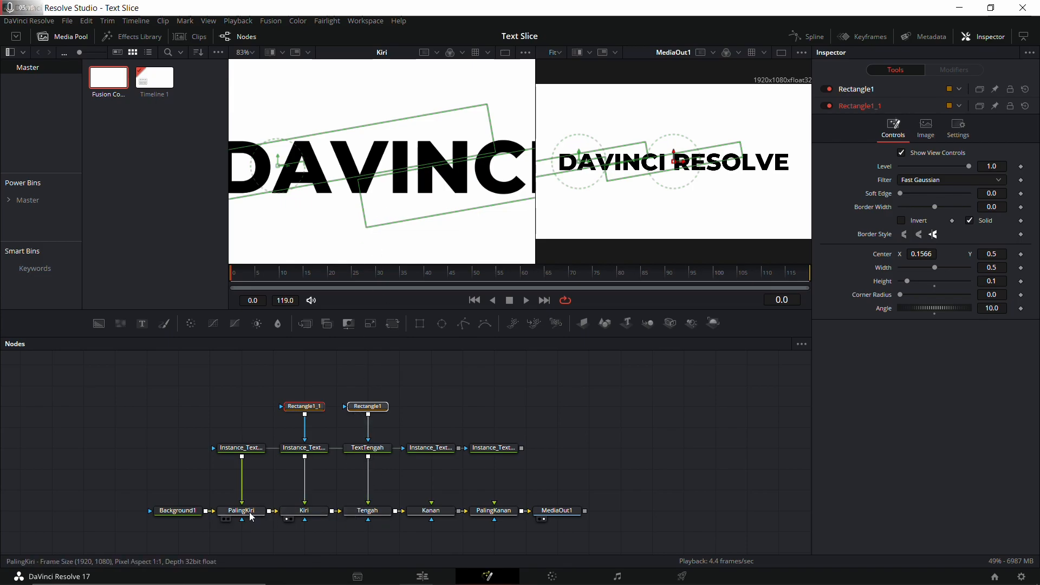
{"action": "left_click_drag", "start_coordinate": [242, 506], "coordinate": [379, 350]}
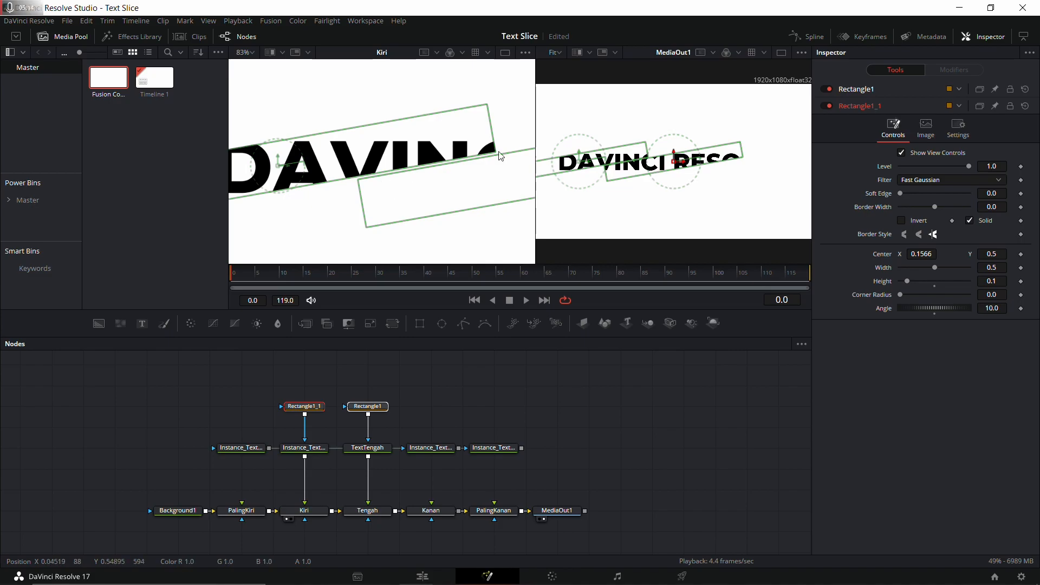
Shift the Rectangle1_1 mask to a Center X of 0.1825 so its lower edge meets Rectangle1.
{"action": "scroll", "coordinate": [378, 180], "scroll_direction": "up", "scroll_amount": 2}
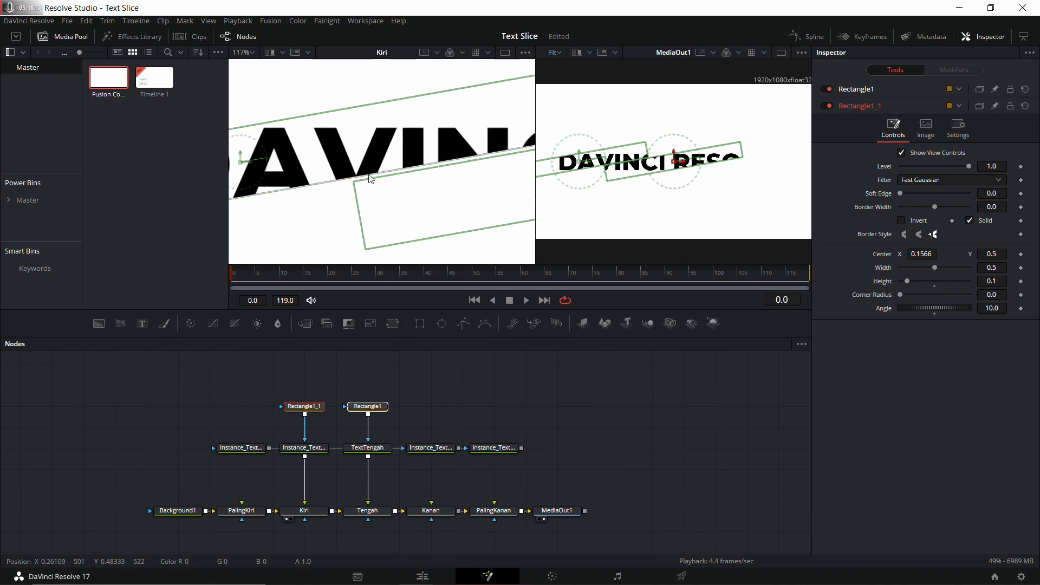
{"action": "left_click_drag", "start_coordinate": [922, 254], "coordinate": [944, 254]}
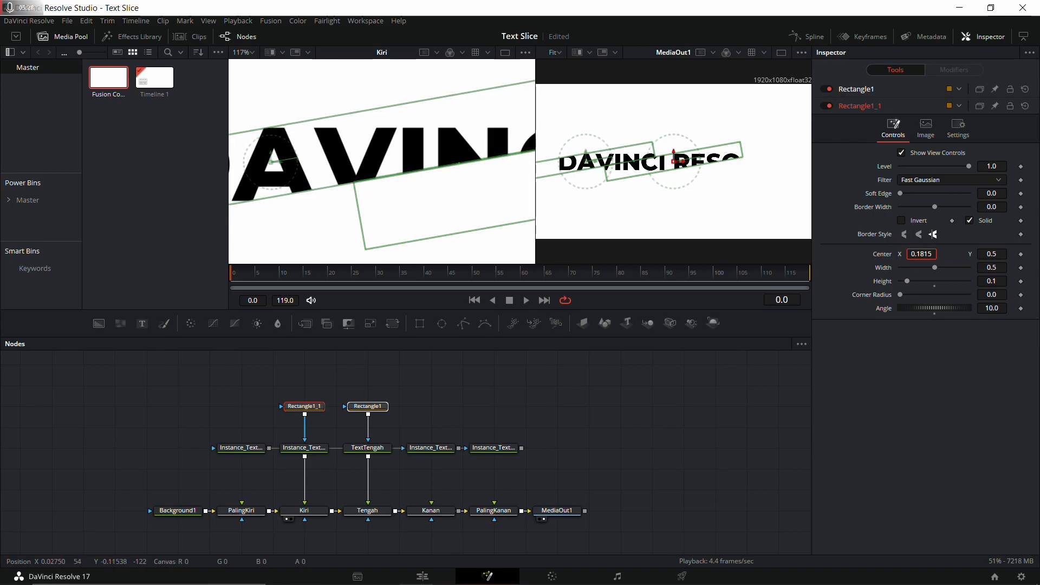
{"action": "left_click_drag", "start_coordinate": [943, 254], "coordinate": [944, 254]}
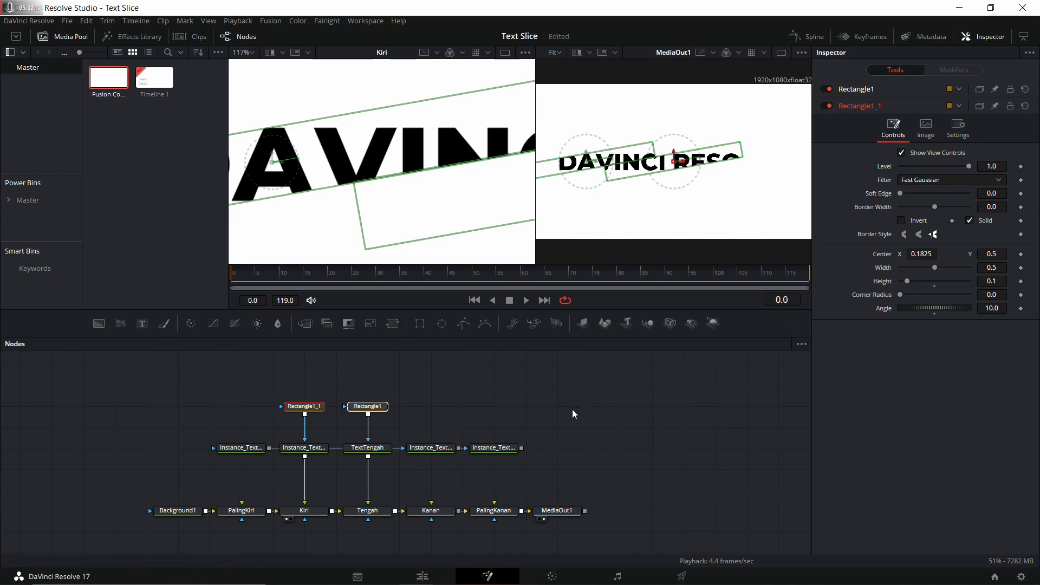
{"action": "left_click", "coordinate": [572, 409]}
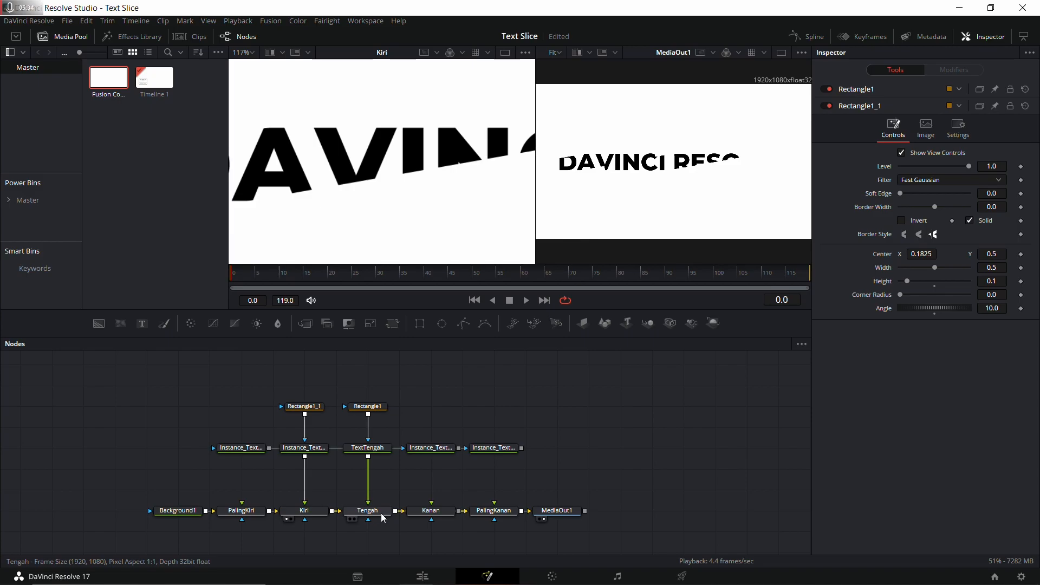
Display the Tengah merge and examine how the Rectangle1_1 and Rectangle1 slices meet across the text.
{"action": "left_click", "coordinate": [381, 513]}
{"action": "key", "text": "1"}
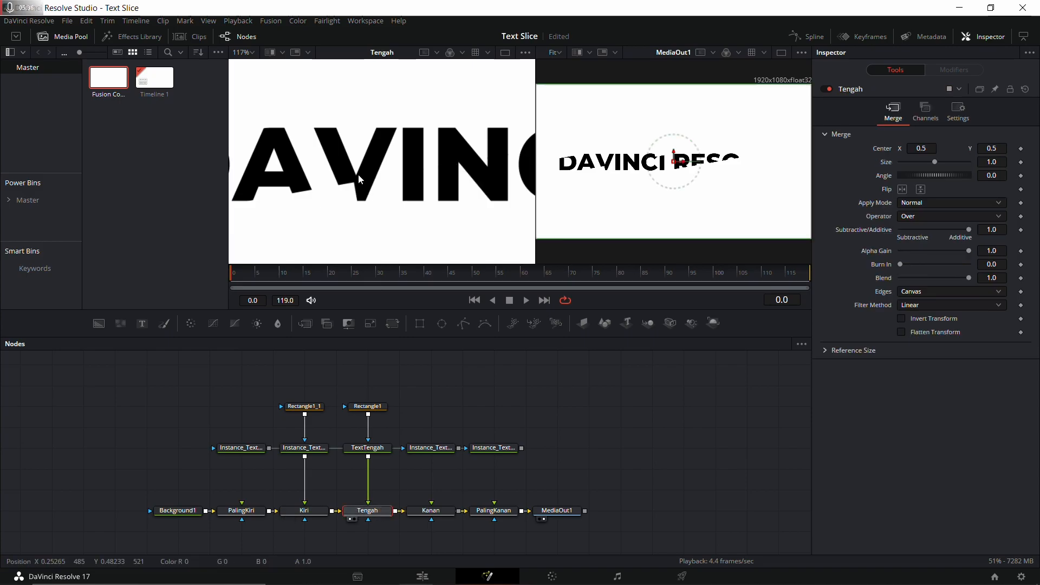
{"action": "scroll", "coordinate": [359, 174], "scroll_direction": "up", "scroll_amount": 2}
{"action": "scroll", "coordinate": [390, 207], "scroll_direction": "down", "scroll_amount": 4}
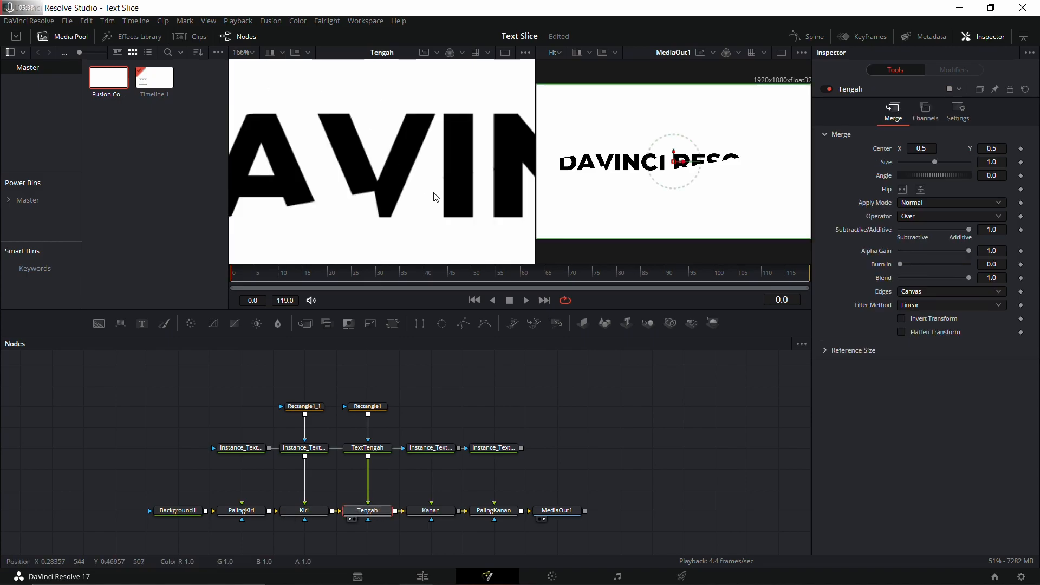
{"action": "left_click", "coordinate": [305, 407]}
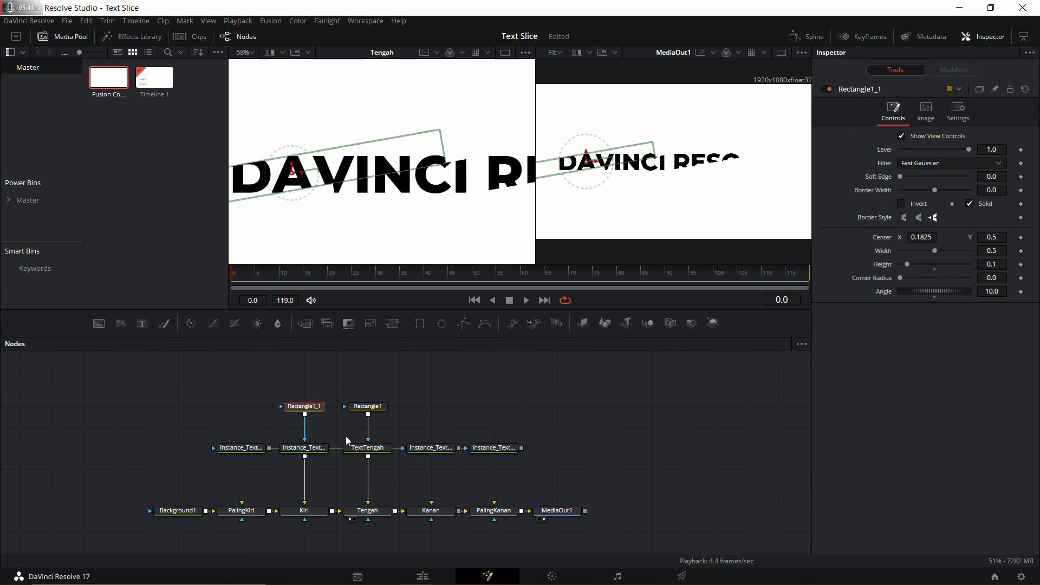
{"action": "left_click", "coordinate": [368, 407], "text": "ctrl"}
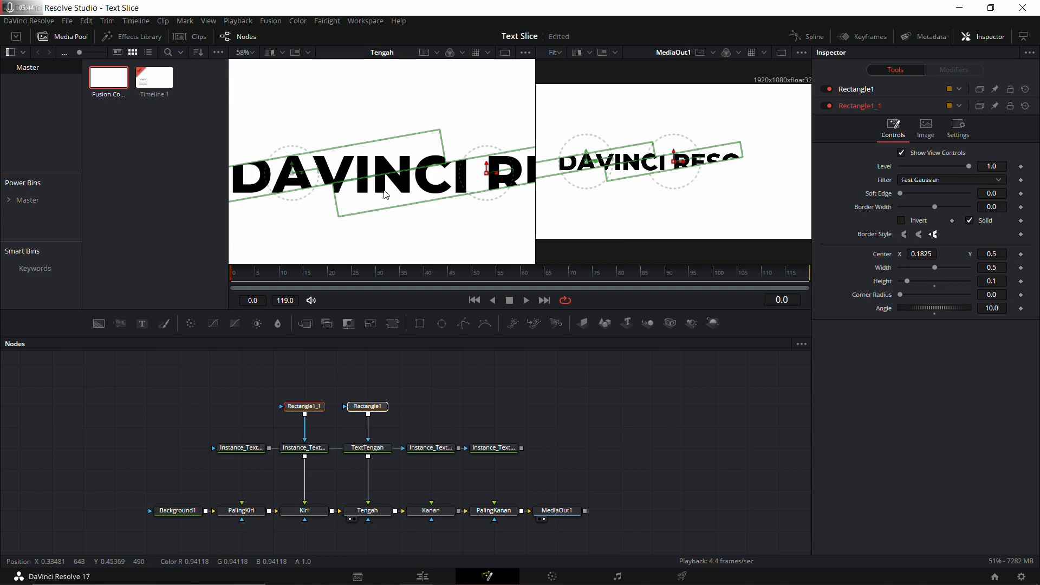
{"action": "scroll", "coordinate": [450, 168], "scroll_direction": "down", "scroll_amount": 3}
{"action": "left_click_drag", "start_coordinate": [485, 181], "coordinate": [407, 189]}
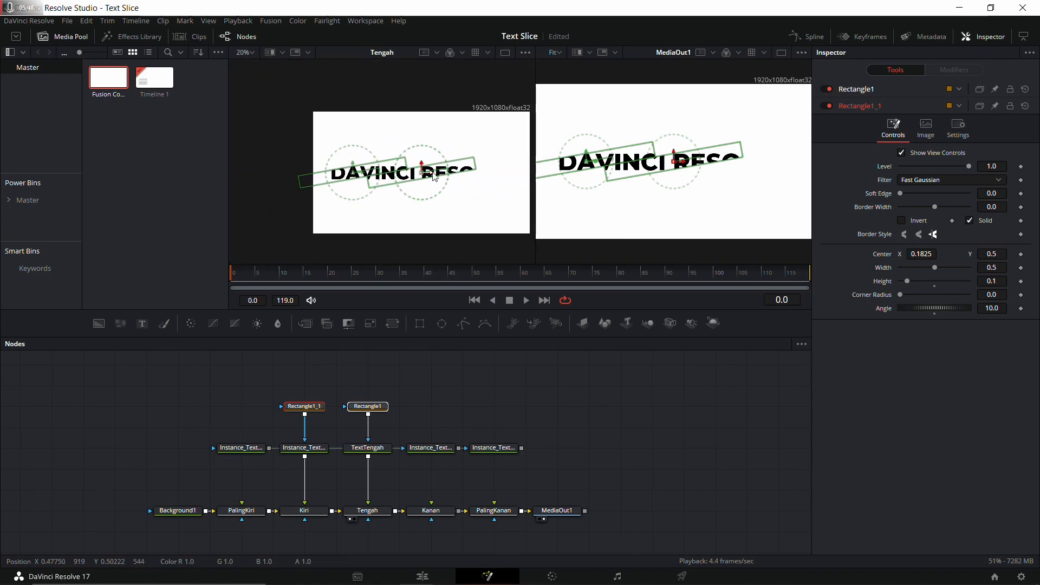
{"action": "scroll", "coordinate": [434, 176], "scroll_direction": "up", "scroll_amount": 1}
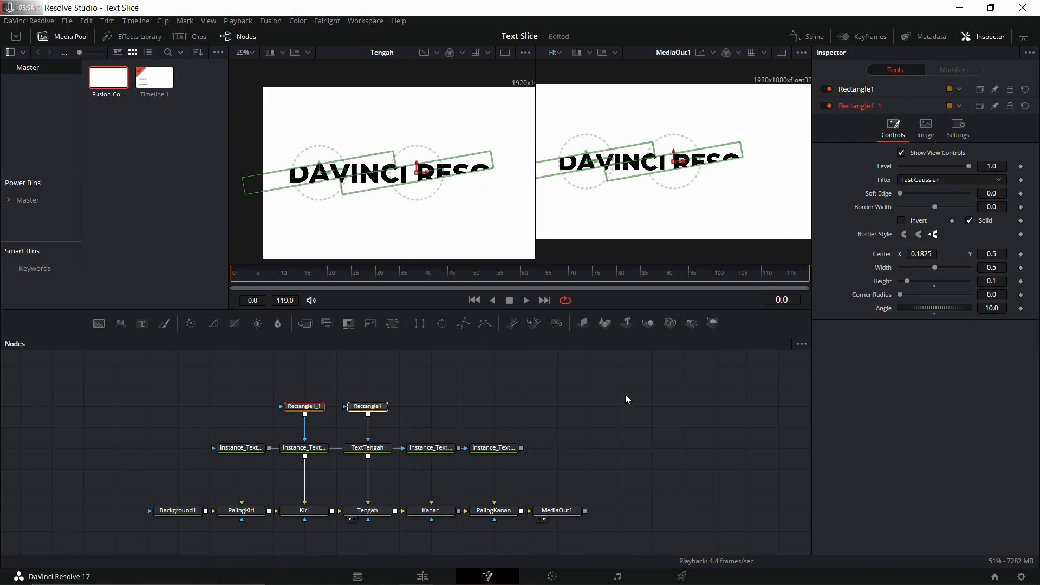
Delete the Rectangle1_1 mask while keeping Rectangle1 on TextTengah.
{"action": "key", "text": "Delete"}
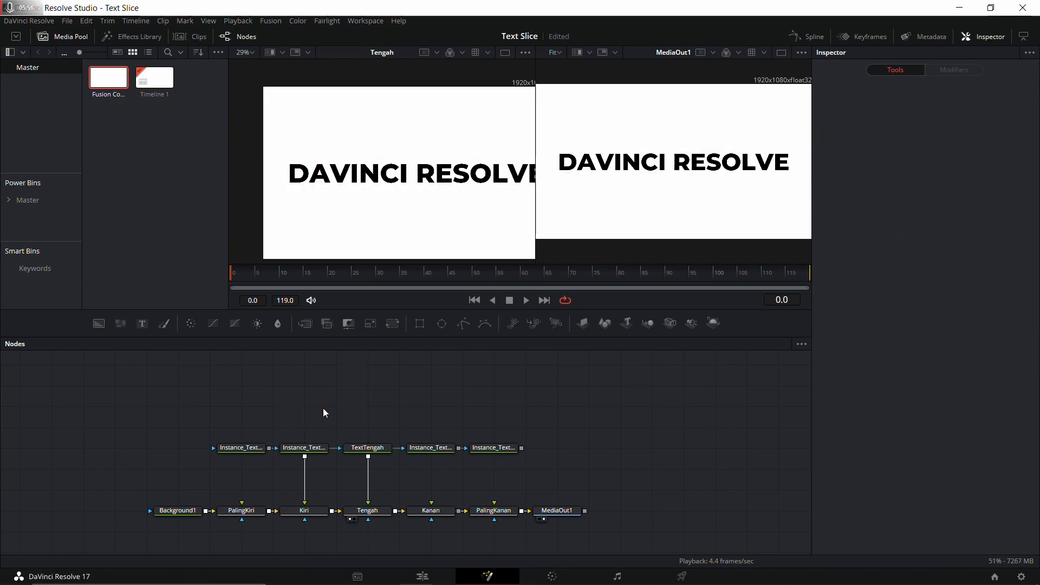
{"action": "key", "text": "ctrl+z"}
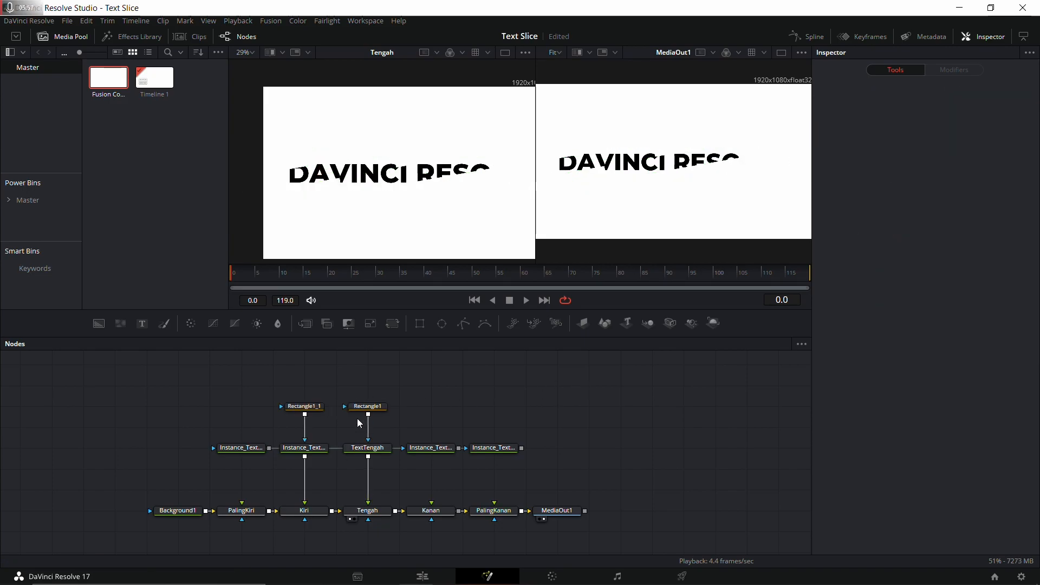
{"action": "left_click", "coordinate": [305, 408]}
{"action": "key", "text": "Delete"}
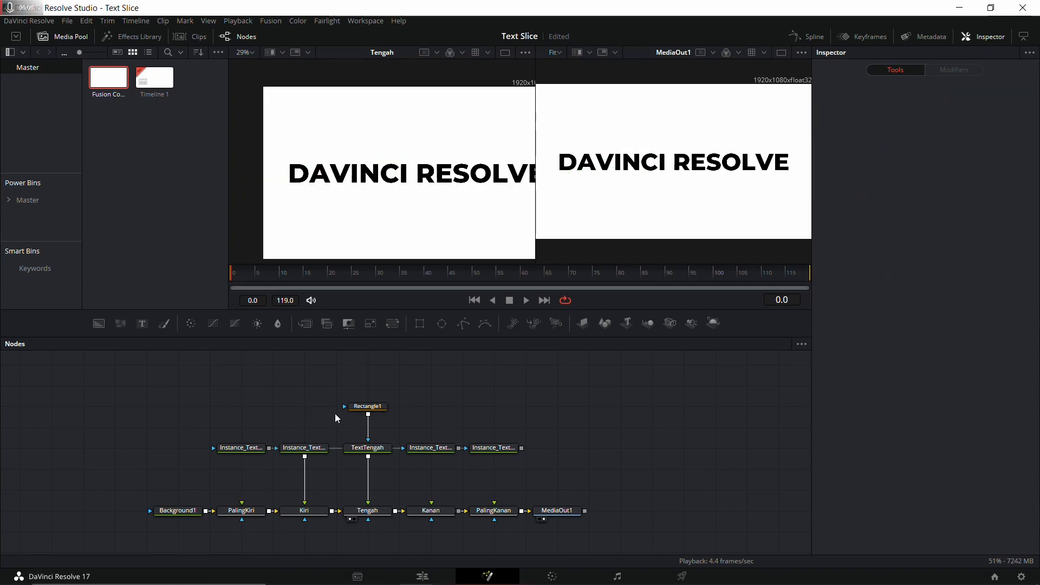
Disconnect Instance_TextKiri from the Kiri merge and set the Rectangle1 mask's angle to 15, keeping its height at 0.1.
{"action": "left_click", "coordinate": [361, 408]}
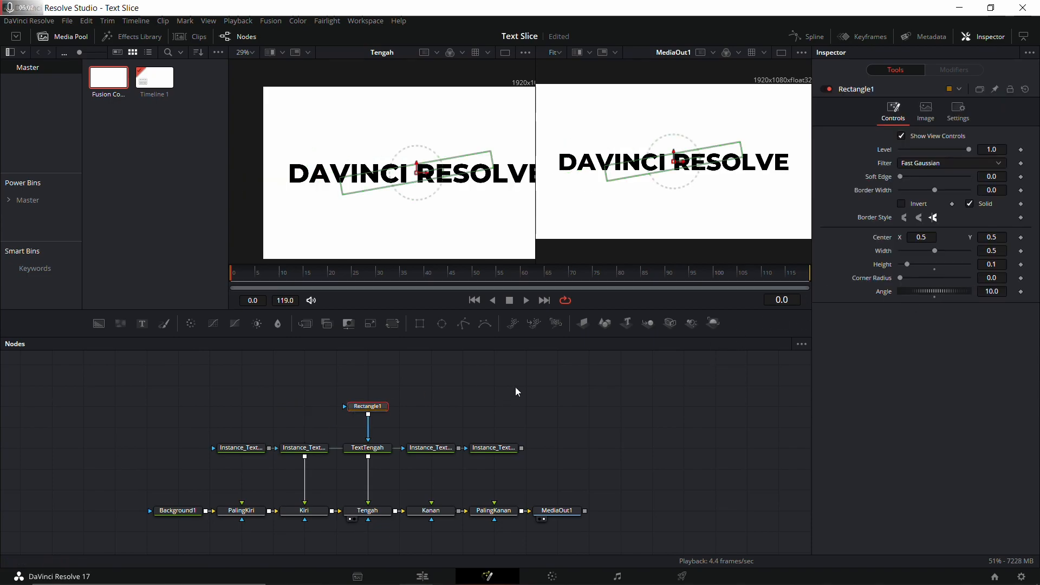
{"action": "left_click", "coordinate": [305, 501]}
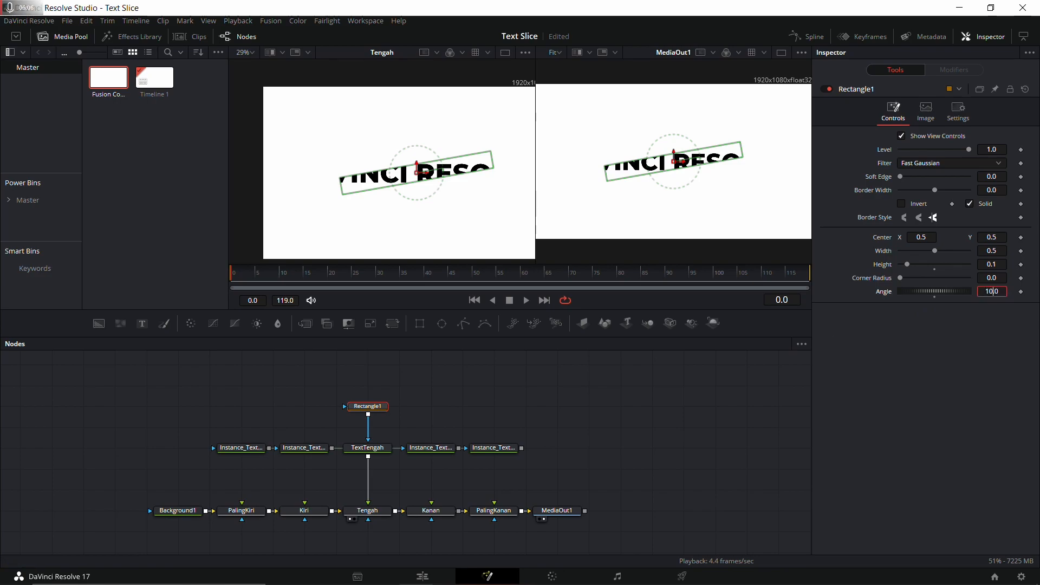
{"action": "type", "text": "5"}
{"action": "key", "text": "Tab"}
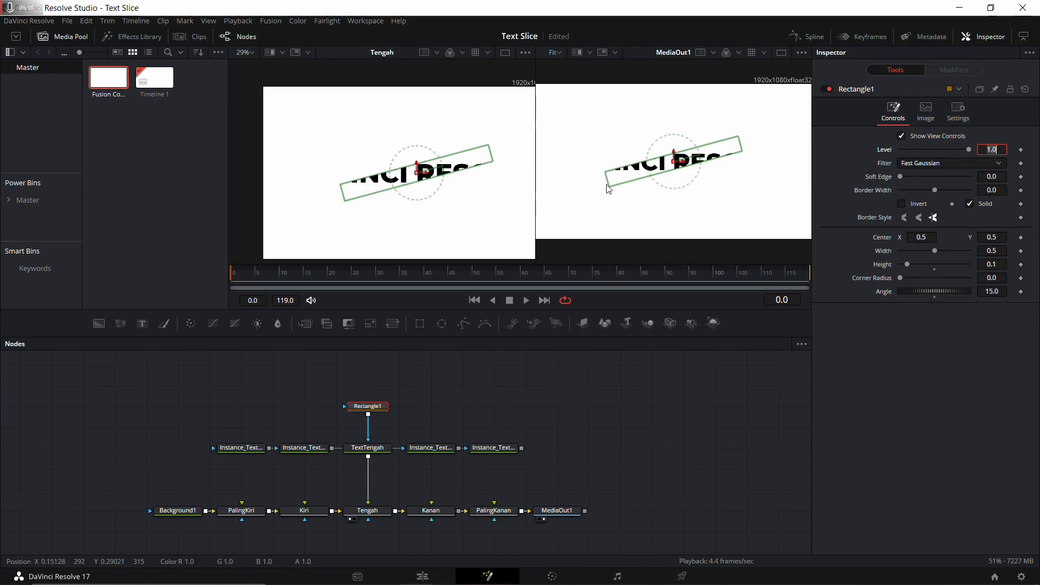
{"action": "left_click_drag", "start_coordinate": [908, 265], "coordinate": [906, 265]}
{"action": "key", "text": "ctrl+z"}
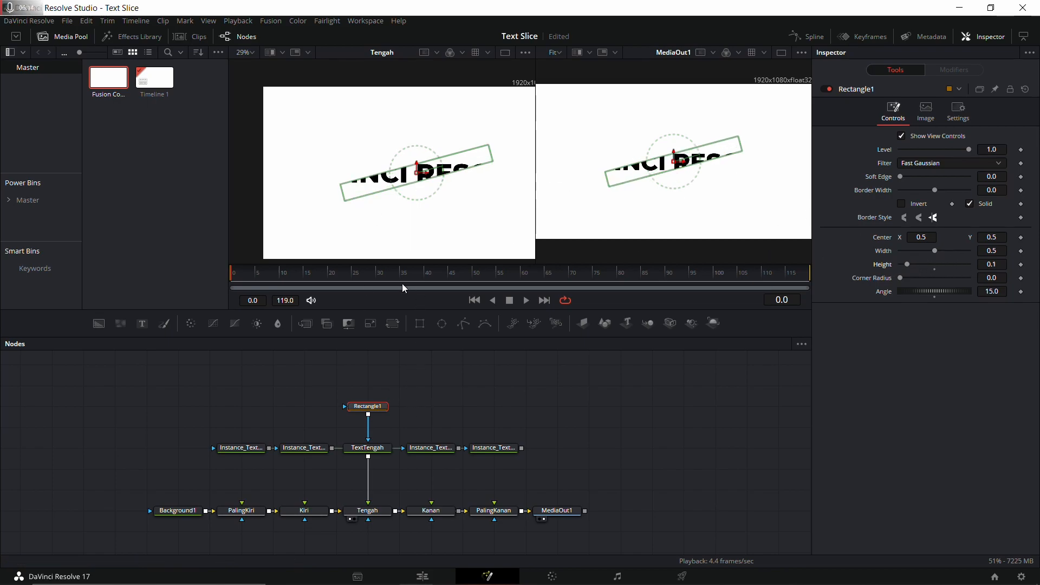
Mask Instance_TextKiri with a pasted copy of Rectangle1 and reconnect the text instance to the Kiri merge.
{"action": "scroll", "coordinate": [390, 128], "scroll_direction": "up", "scroll_amount": 2}
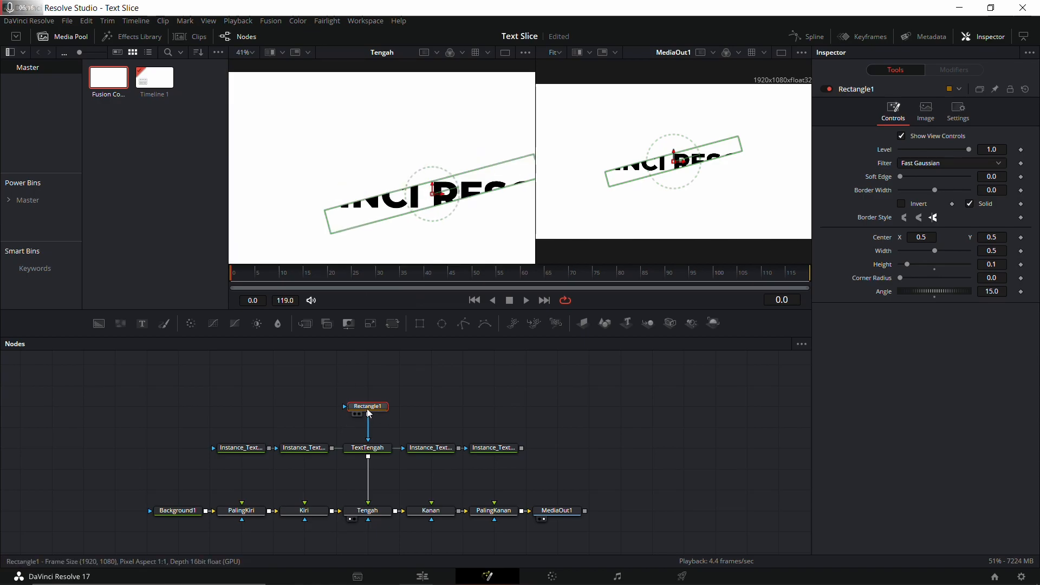
{"action": "key", "text": "ctrl+v"}
{"action": "left_click_drag", "start_coordinate": [328, 406], "coordinate": [304, 504]}
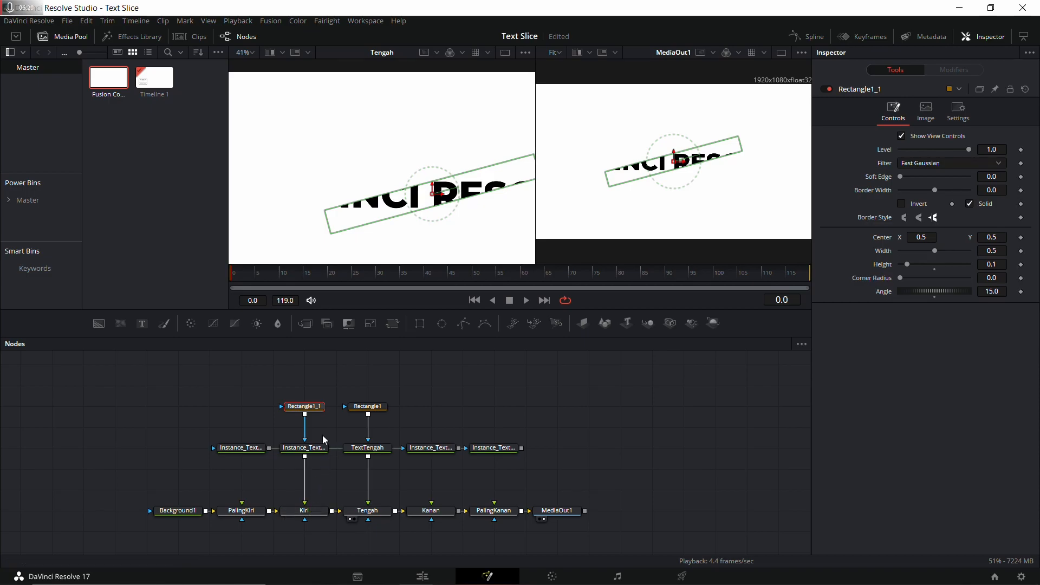
Select Rectangle1_1 together with Rectangle1 and shift Rectangle1 to a Center X of about 0.295, near the other mask's upper edge.
{"action": "left_click", "coordinate": [366, 406], "text": "ctrl"}
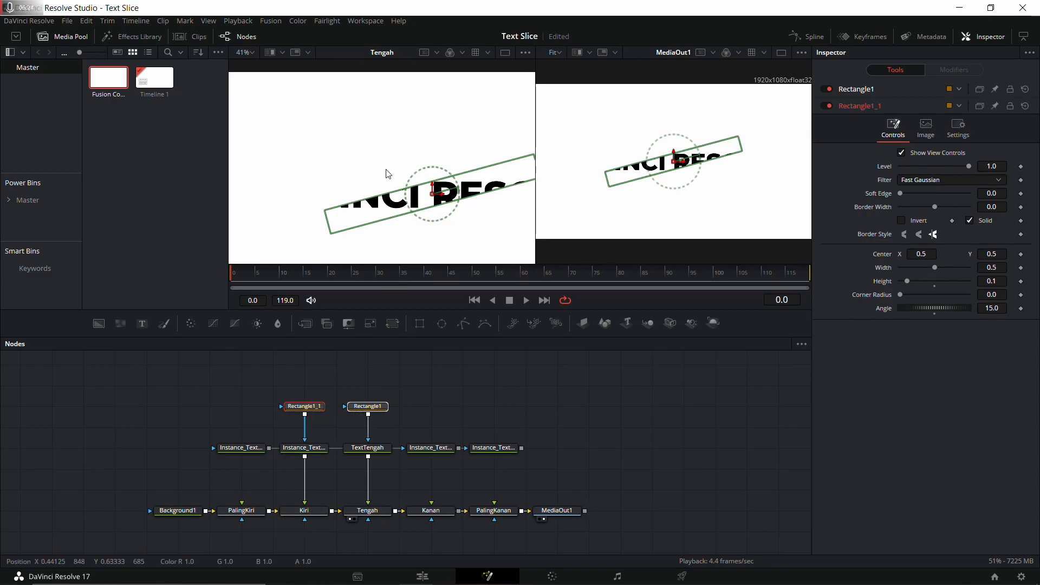
{"action": "scroll", "coordinate": [388, 174], "scroll_direction": "up", "scroll_amount": 3}
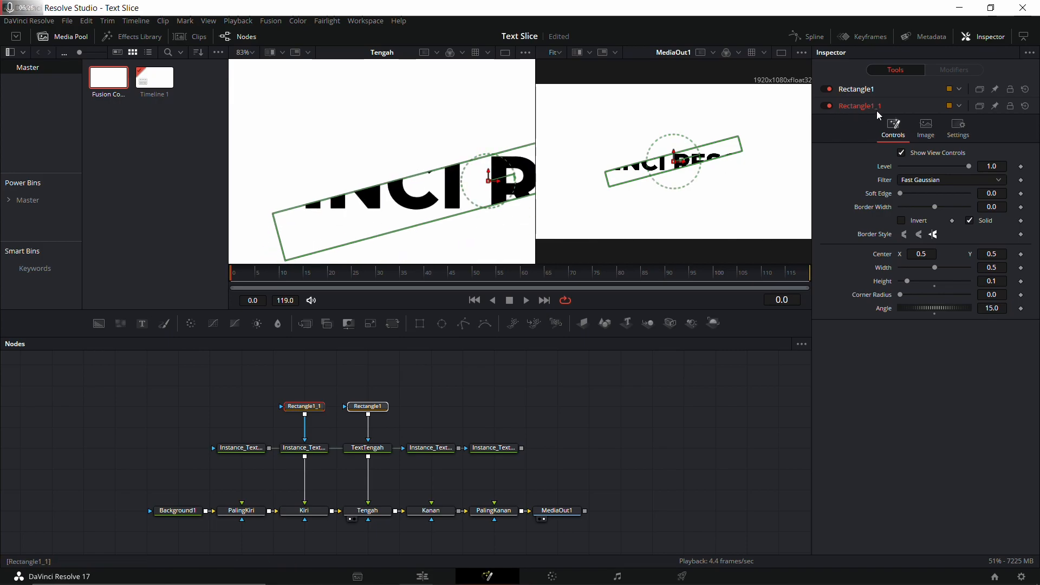
{"action": "left_click_drag", "start_coordinate": [499, 185], "coordinate": [320, 163]}
{"action": "left_click_drag", "start_coordinate": [333, 232], "coordinate": [399, 217]}
{"action": "scroll", "coordinate": [382, 215], "scroll_direction": "up", "scroll_amount": 2}
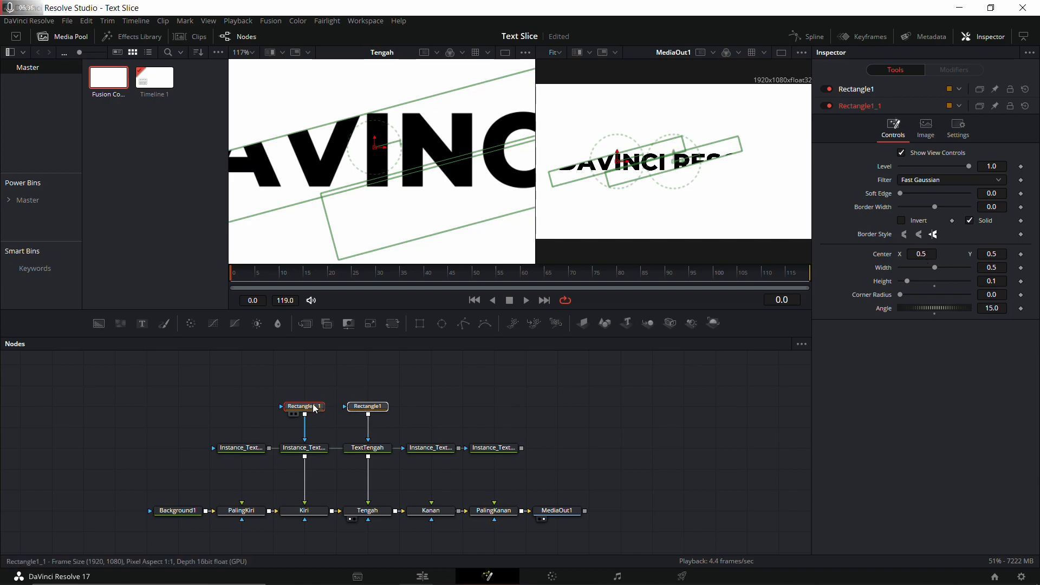
Make Rectangle1 the active mask and set its Center X to 0.5.
{"action": "left_click", "coordinate": [375, 409]}
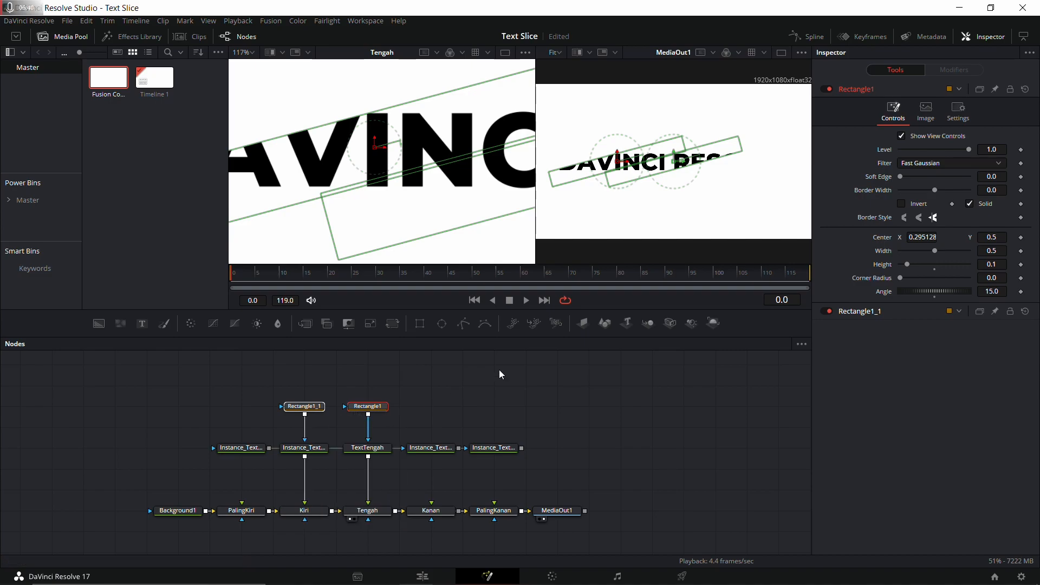
{"action": "key", "text": "ctrl+a"}
{"action": "key", "text": "BackSpace"}
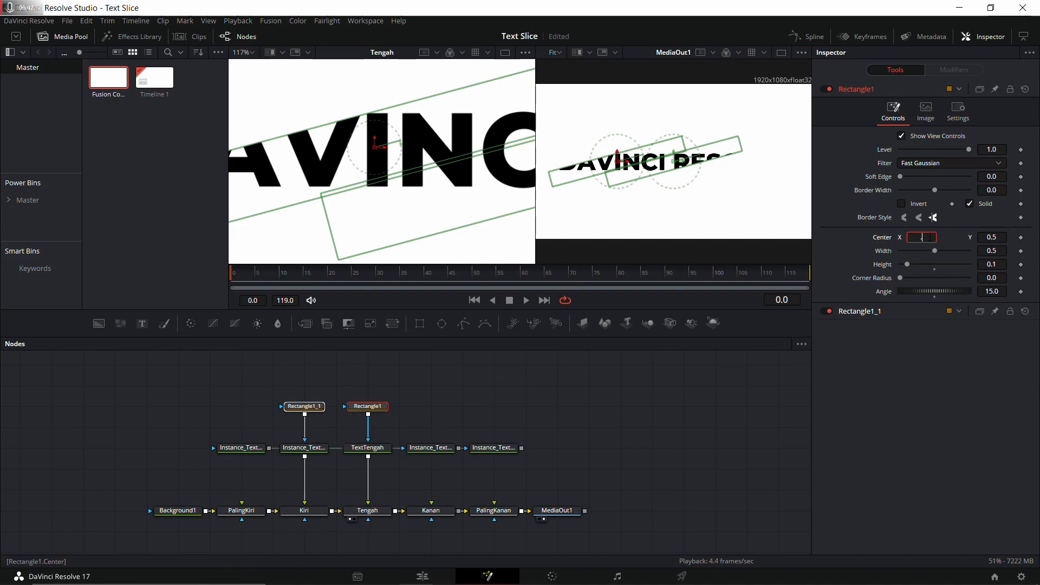
{"action": "type", "text": ".5"}
{"action": "key", "text": "Return"}
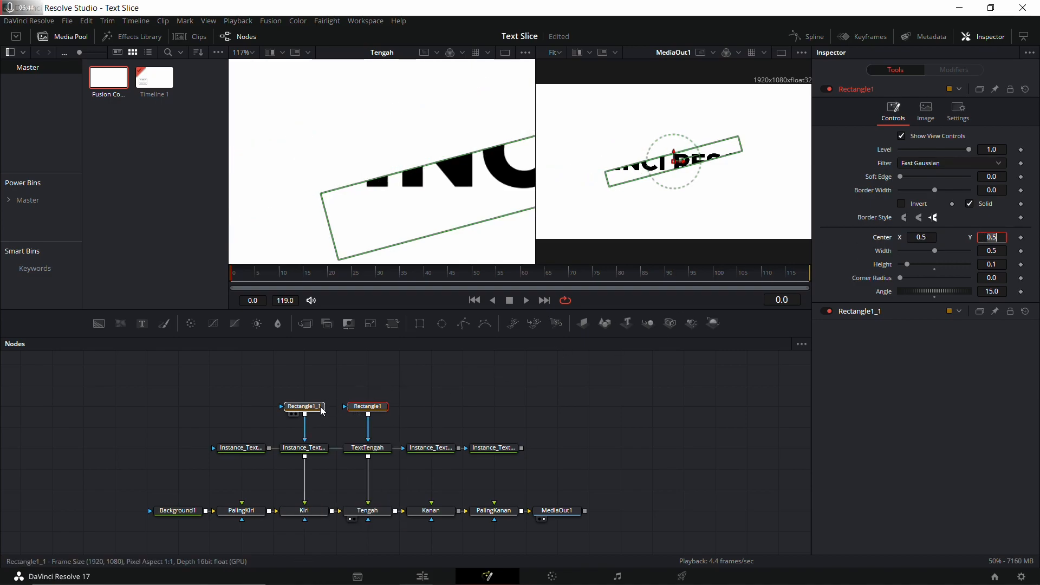
Set the Rectangle1_1 mask's Center X to 0.285 and inspect the seam with Rectangle1 in the text.
{"action": "left_click", "coordinate": [304, 406]}
{"action": "left_click_drag", "start_coordinate": [924, 254], "coordinate": [287, 249]}
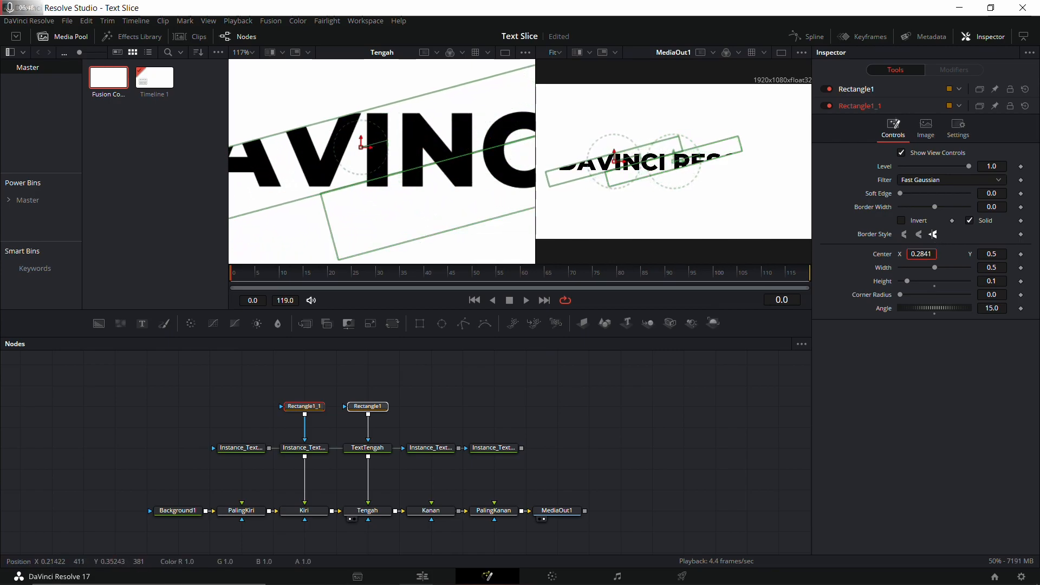
{"action": "left_click_drag", "start_coordinate": [932, 234], "coordinate": [935, 234]}
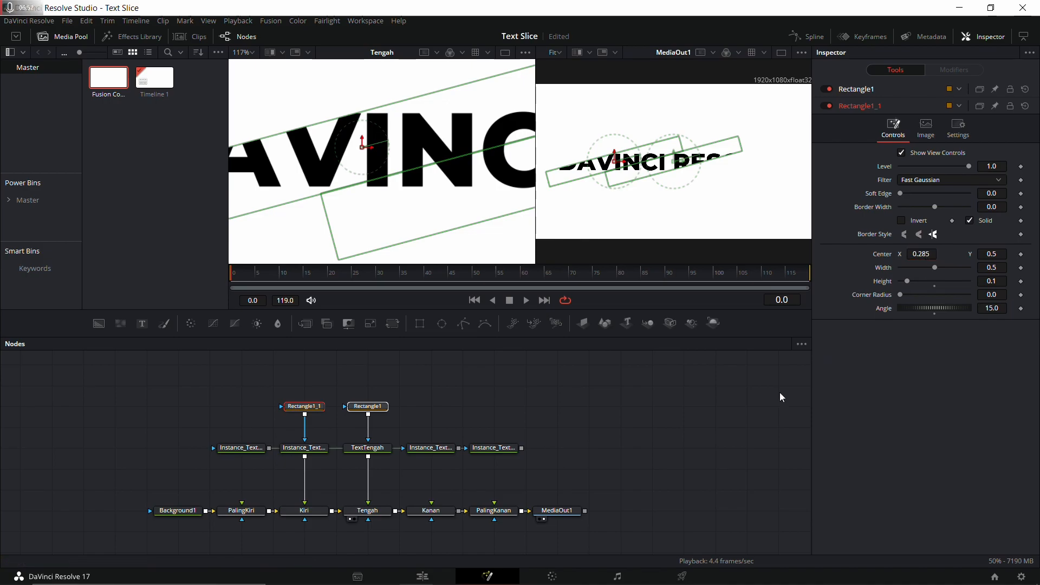
{"action": "left_click", "coordinate": [596, 417]}
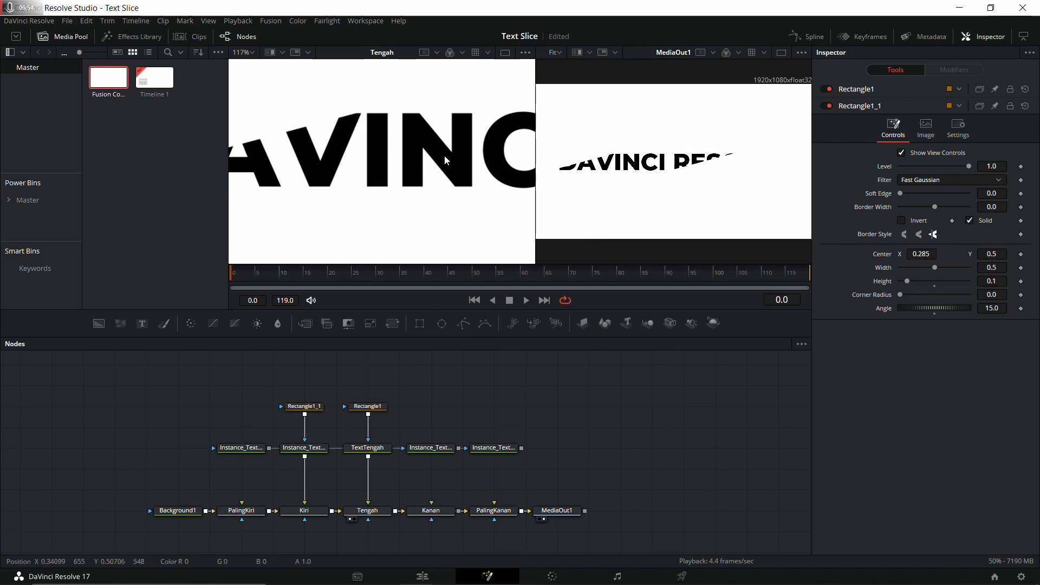
{"action": "scroll", "coordinate": [445, 156], "scroll_direction": "up", "scroll_amount": 2}
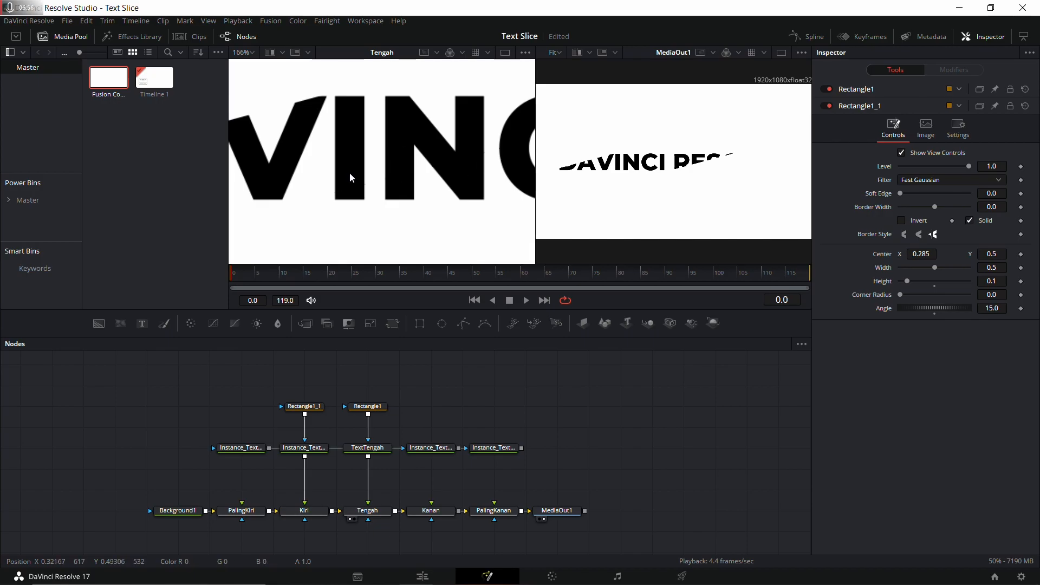
{"action": "scroll", "coordinate": [411, 223], "scroll_direction": "down", "scroll_amount": 6}
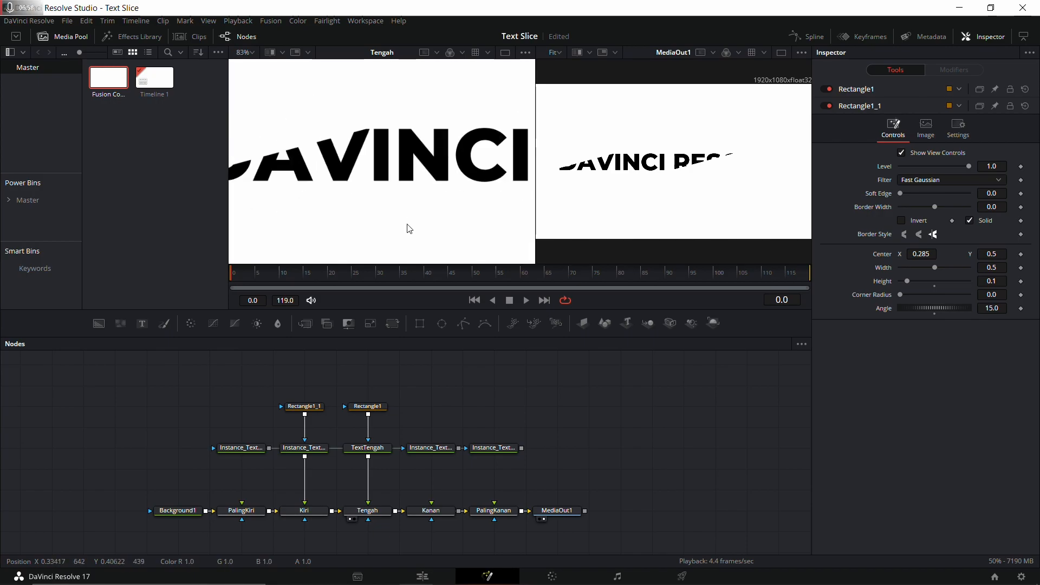
{"action": "scroll", "coordinate": [458, 220], "scroll_direction": "up", "scroll_amount": 2}
{"action": "scroll", "coordinate": [425, 406], "scroll_direction": "down", "scroll_amount": 2}
Mask Instance_TextPalingKiri with a pasted copy of Rectangle1_1 and connect the text instance to the PalingKiri merge.
{"action": "left_click", "coordinate": [340, 406]}
{"action": "key", "text": "ctrl+c"}
{"action": "left_click", "coordinate": [295, 406]}
{"action": "key", "text": "ctrl+v"}
{"action": "left_click_drag", "start_coordinate": [313, 406], "coordinate": [297, 480]}
Set Rectangle1_1_1's Center X to 0.07 so it adjoins Rectangle1_1, and compare it with the other masks.
{"action": "scroll", "coordinate": [370, 210], "scroll_direction": "up", "scroll_amount": 2}
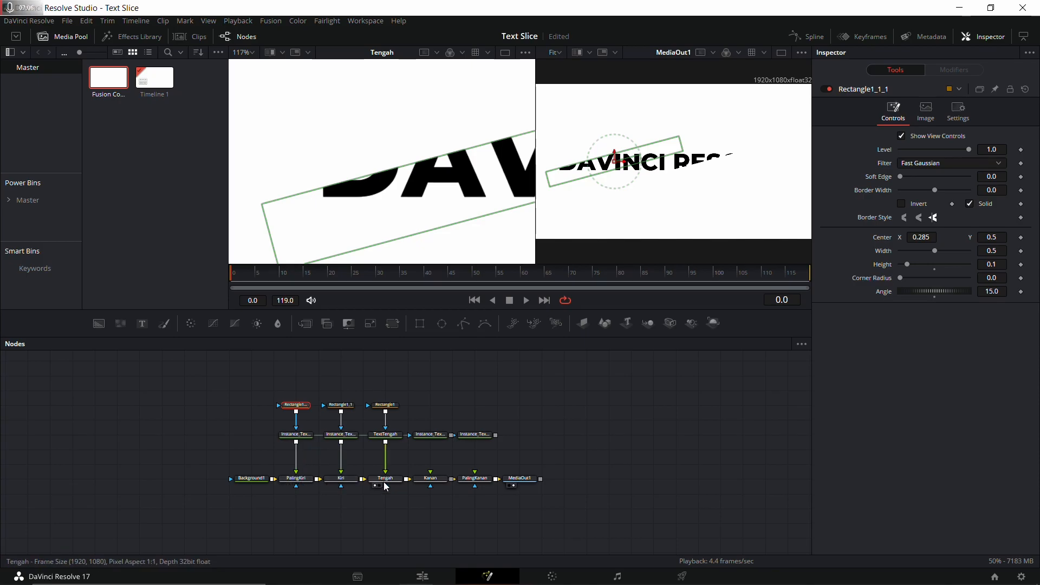
{"action": "scroll", "coordinate": [376, 187], "scroll_direction": "up", "scroll_amount": 2}
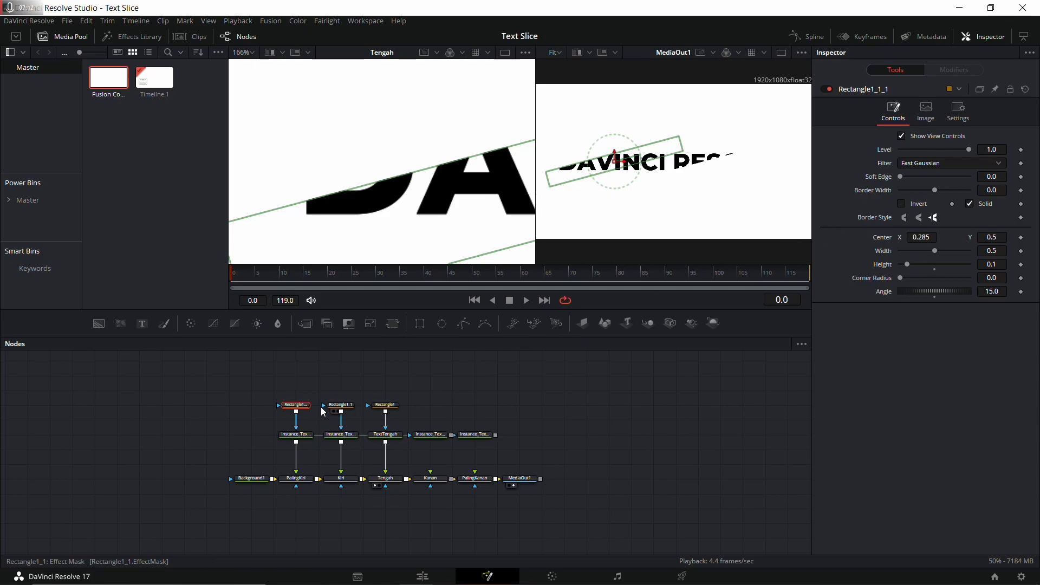
{"action": "left_click_drag", "start_coordinate": [922, 237], "coordinate": [679, 374]}
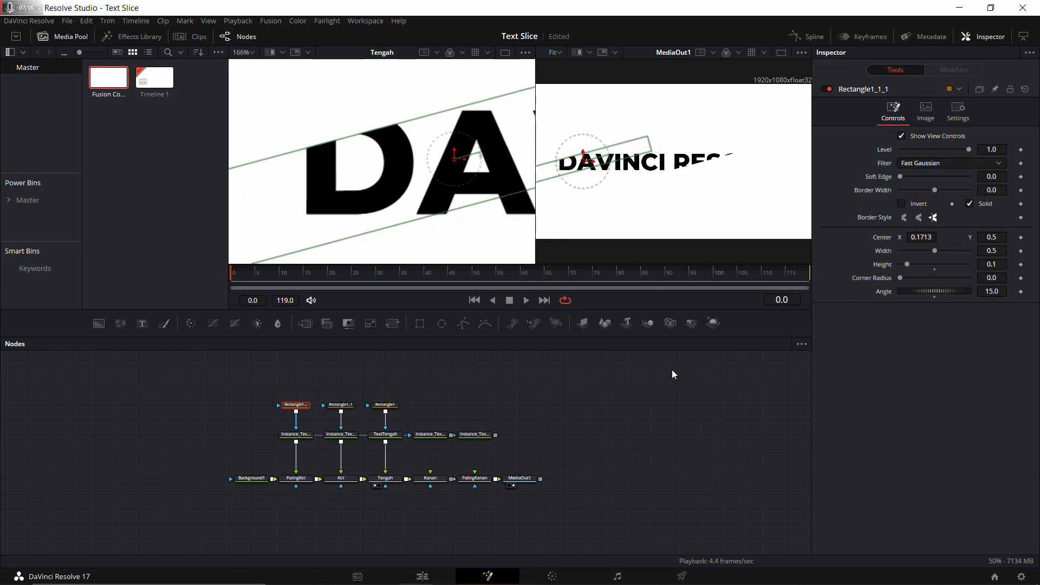
{"action": "left_click", "coordinate": [341, 406], "text": "ctrl"}
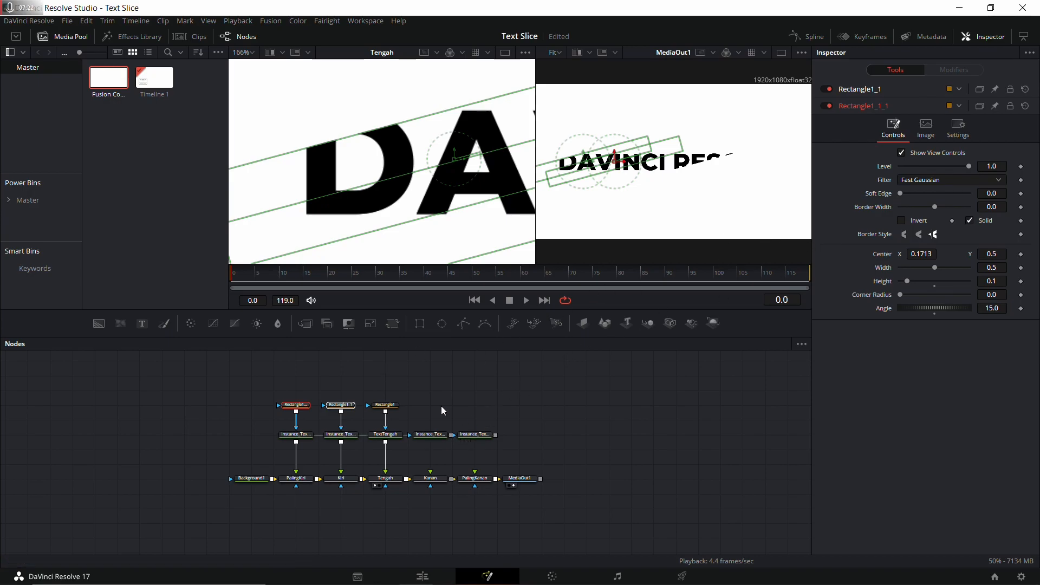
{"action": "left_click_drag", "start_coordinate": [924, 250], "coordinate": [282, 220]}
{"action": "left_click_drag", "start_coordinate": [246, 158], "coordinate": [278, 157]}
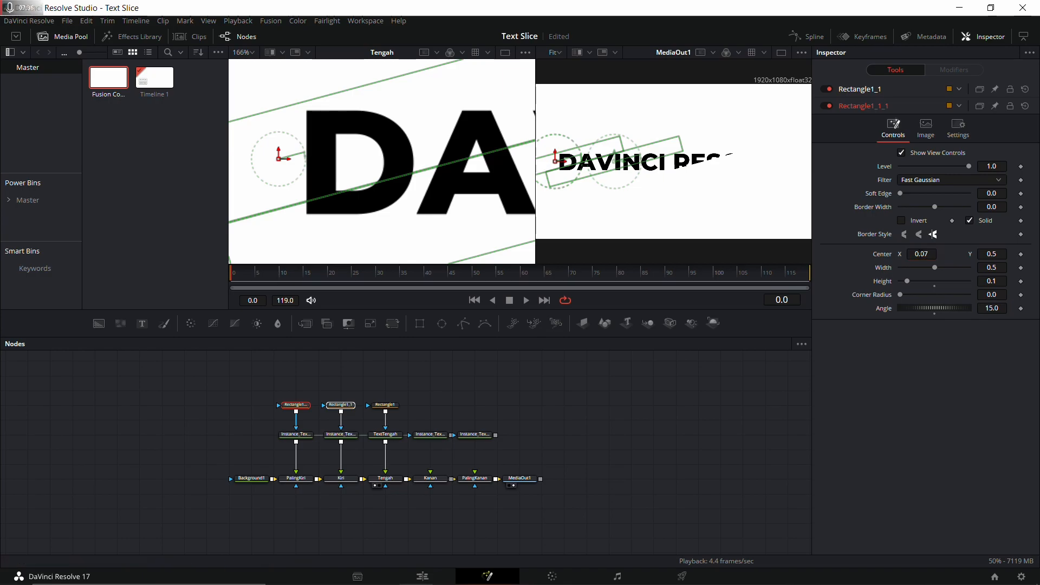
{"action": "left_click", "coordinate": [390, 406], "text": "ctrl"}
{"action": "mouse_move", "coordinate": [528, 216]}
{"action": "left_mouse_down"}
{"action": "mouse_move", "coordinate": [390, 179]}
{"action": "mouse_move", "coordinate": [496, 200]}
{"action": "left_mouse_up"}
{"action": "mouse_move", "coordinate": [380, 198]}
{"action": "left_mouse_down"}
{"action": "mouse_move", "coordinate": [461, 193]}
{"action": "mouse_move", "coordinate": [407, 207]}
{"action": "left_mouse_up"}
{"action": "scroll", "coordinate": [432, 209], "scroll_direction": "down", "scroll_amount": 2}
{"action": "left_click", "coordinate": [558, 414]}
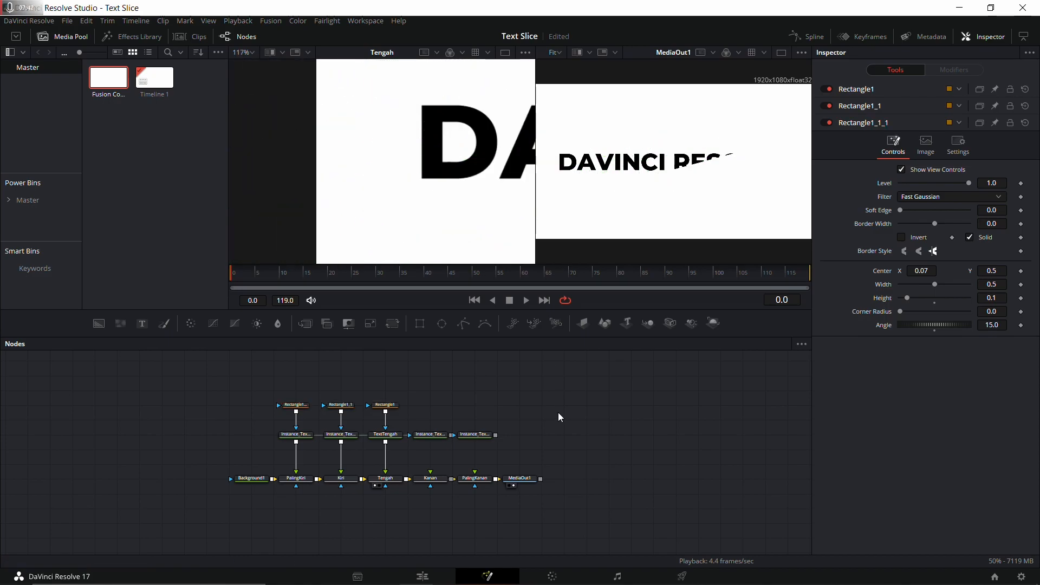
Paste a copy of Rectangle1 as the mask of Instance_TextKanan.
{"action": "scroll", "coordinate": [437, 435], "scroll_direction": "down", "scroll_amount": 2}
{"action": "scroll", "coordinate": [411, 418], "scroll_direction": "up", "scroll_amount": 4}
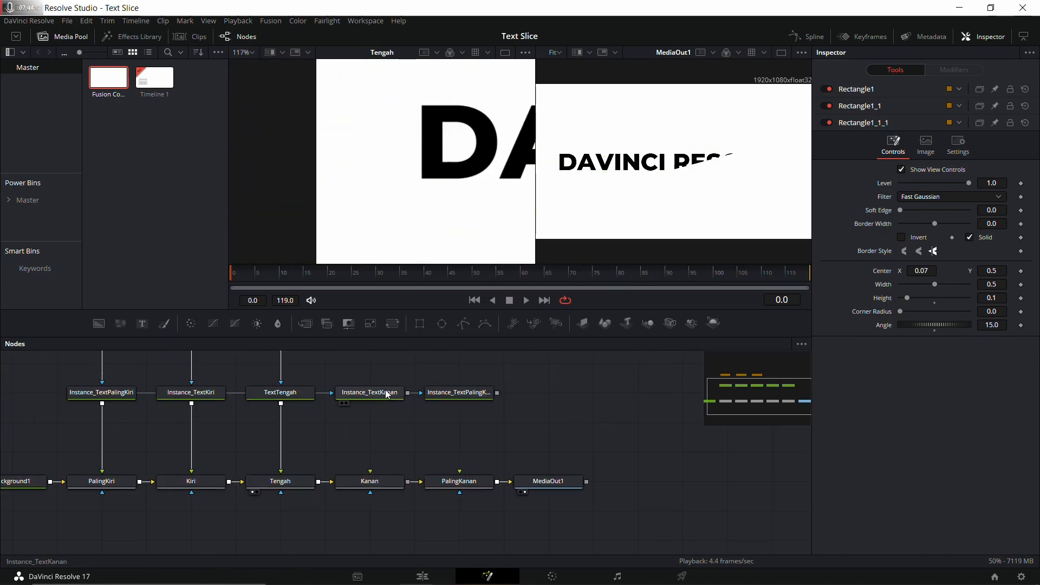
{"action": "left_click", "coordinate": [296, 400]}
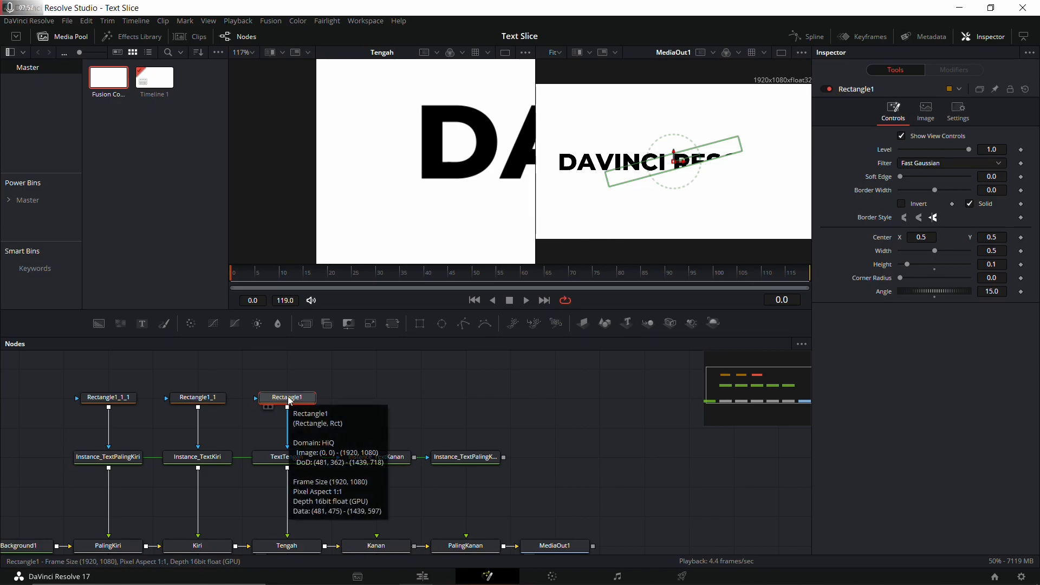
{"action": "key", "text": "ctrl+v"}
{"action": "left_click_drag", "start_coordinate": [387, 408], "coordinate": [375, 457]}
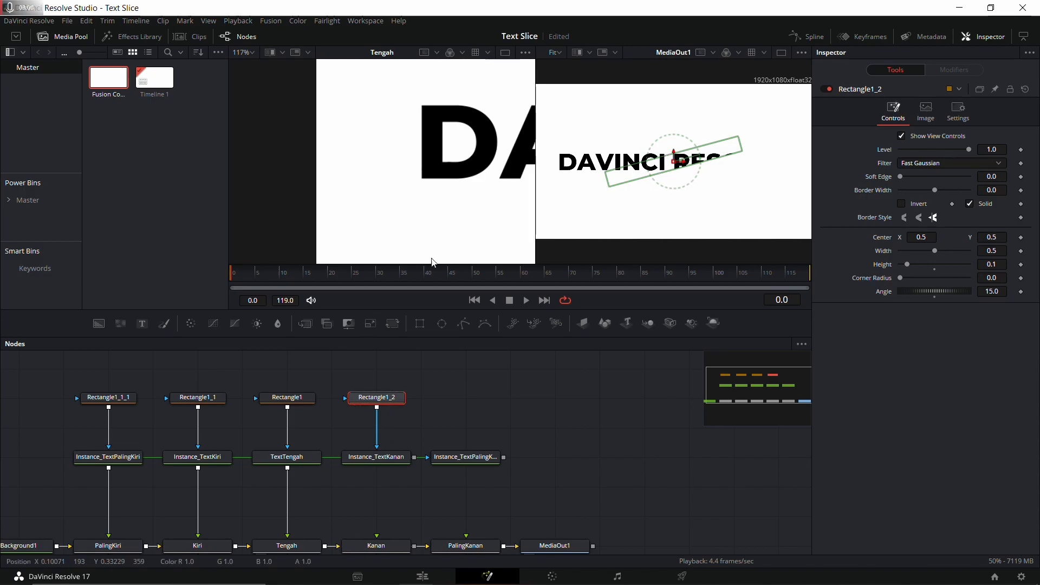
Select Rectangle1 together with Rectangle1_2 and set Rectangle1_2's Center X to 0.713 so the two masks adjoin.
{"action": "left_click_drag", "start_coordinate": [444, 426], "coordinate": [379, 437]}
{"action": "scroll", "coordinate": [401, 179], "scroll_direction": "right", "scroll_amount": 10}
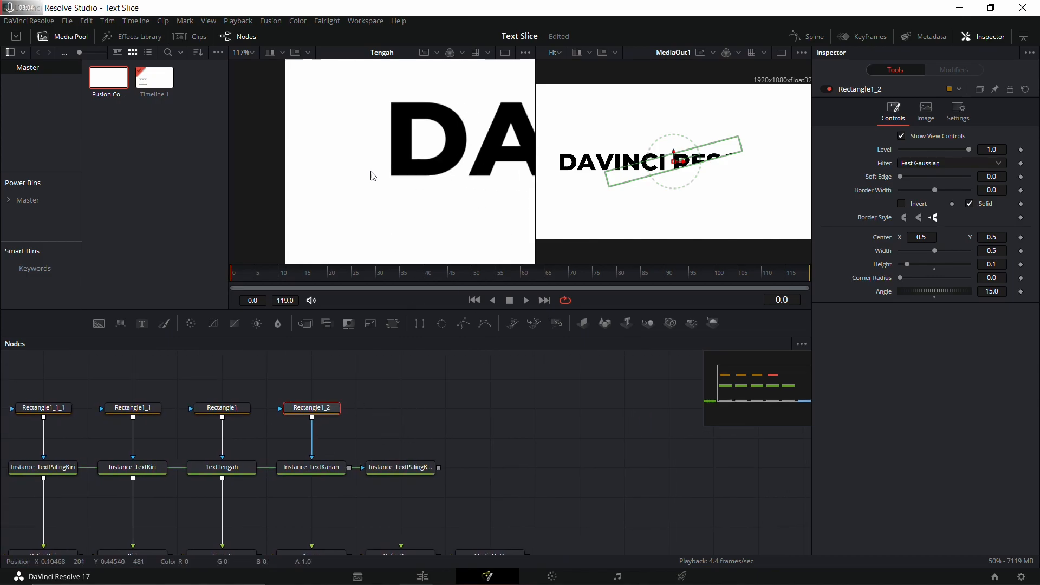
{"action": "scroll", "coordinate": [401, 186], "scroll_direction": "right", "scroll_amount": 3}
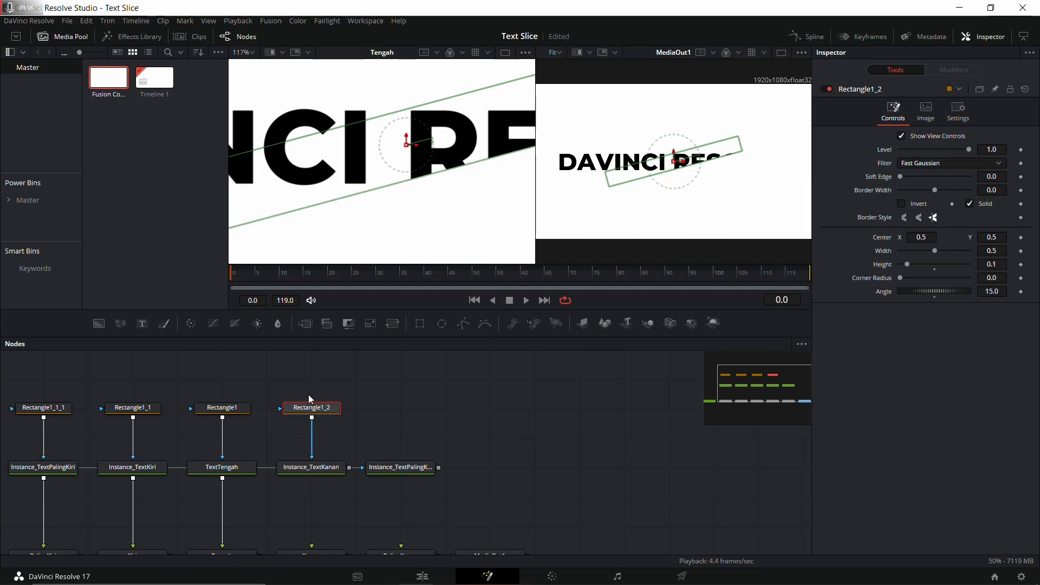
{"action": "left_click", "coordinate": [225, 413], "text": "ctrl"}
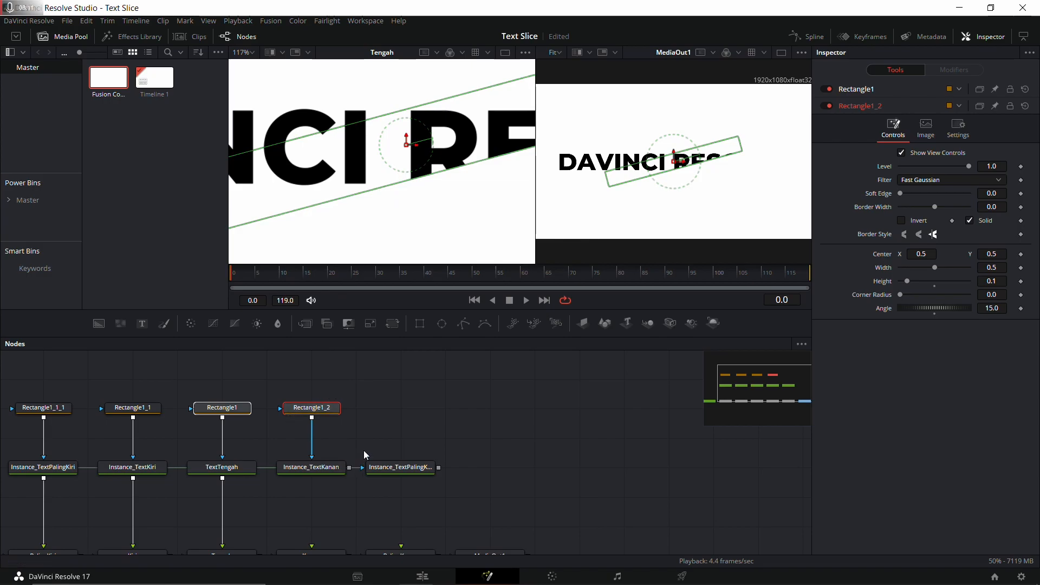
{"action": "scroll", "coordinate": [364, 454], "scroll_direction": "down", "scroll_amount": 1}
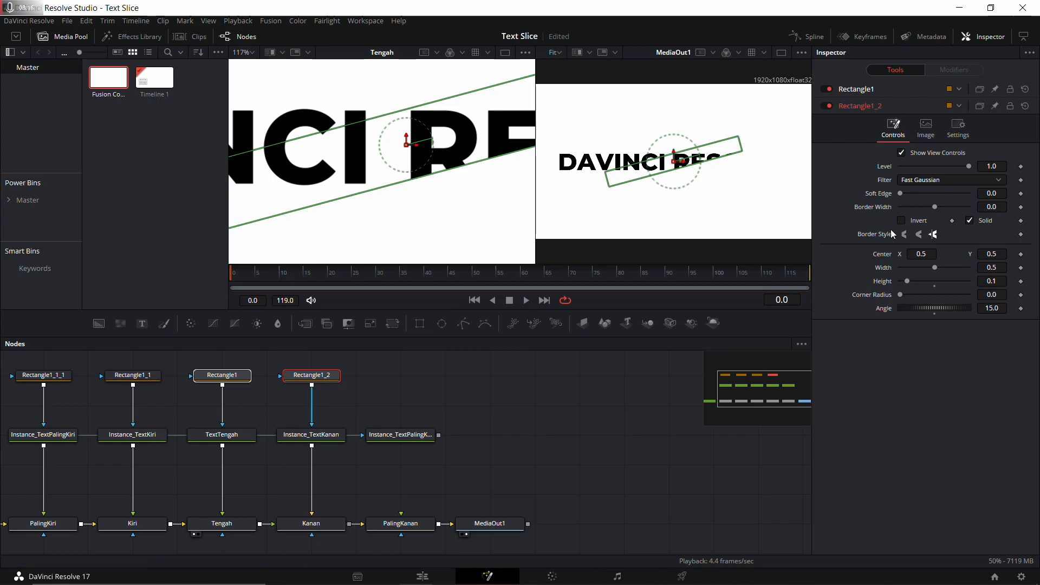
{"action": "left_click_drag", "start_coordinate": [920, 254], "coordinate": [1009, 254]}
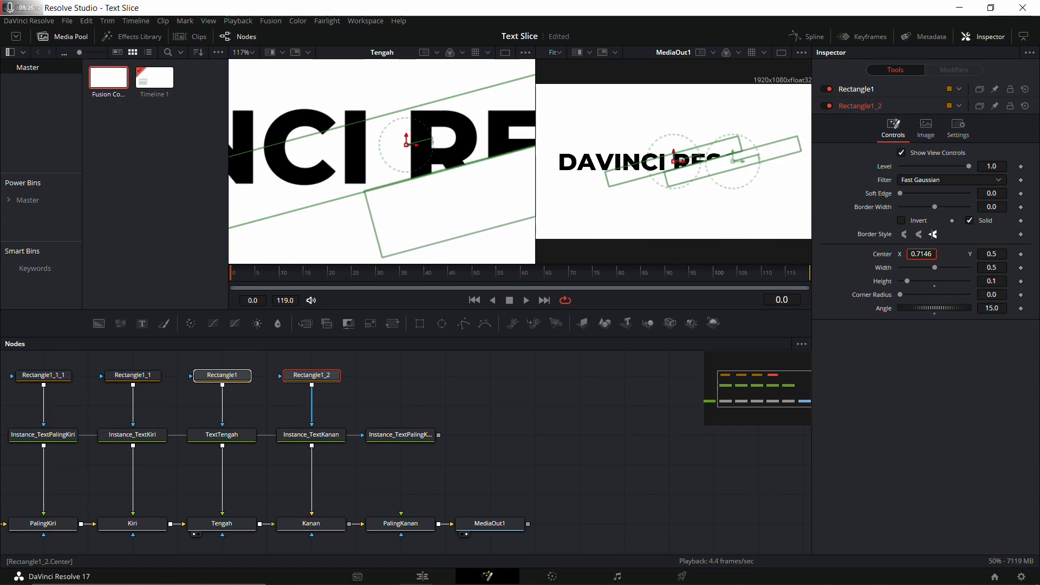
{"action": "left_click_drag", "start_coordinate": [1009, 254], "coordinate": [1008, 254]}
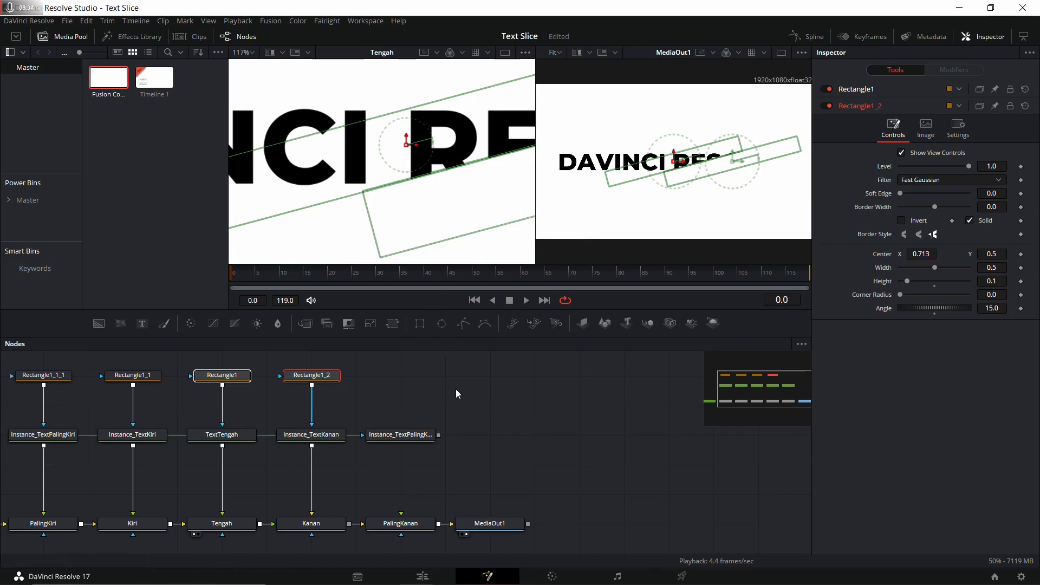
{"action": "left_click_drag", "start_coordinate": [454, 389], "coordinate": [473, 388]}
{"action": "scroll", "coordinate": [422, 159], "scroll_direction": "down", "scroll_amount": 1}
{"action": "left_click_drag", "start_coordinate": [524, 160], "coordinate": [352, 163]}
{"action": "scroll", "coordinate": [358, 159], "scroll_direction": "down", "scroll_amount": 1}
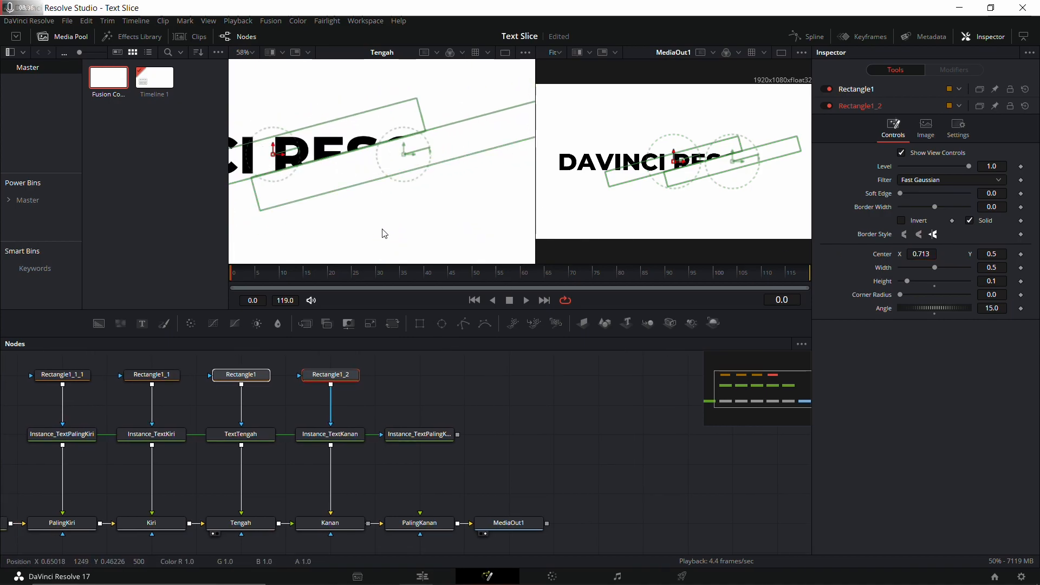
Show the Kanan merge in the viewer in place of Tengah and reconnect Instance_TextKanan to the Kanan merge.
{"action": "left_click", "coordinate": [334, 524]}
{"action": "key", "text": "1"}
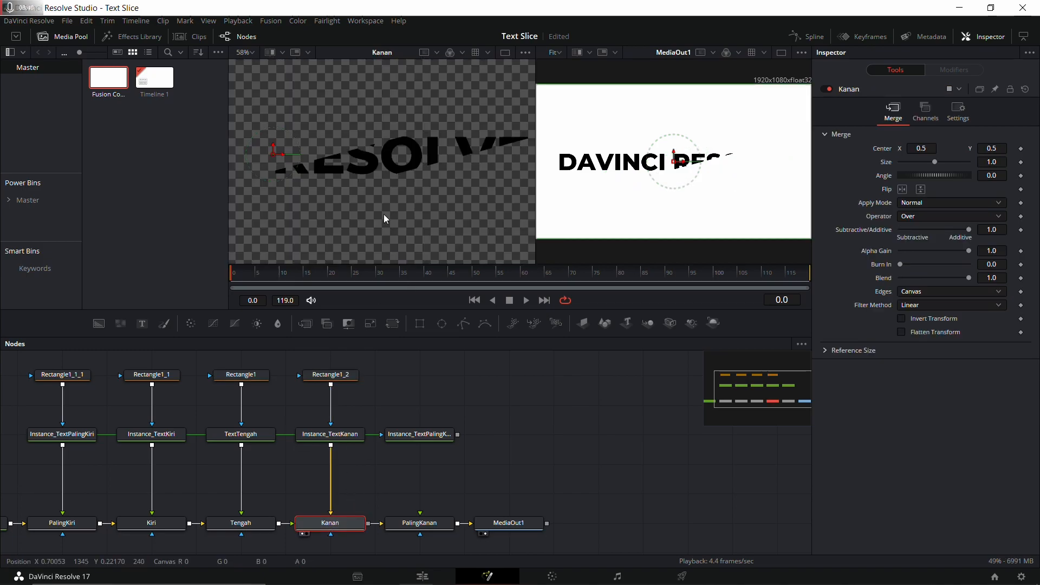
{"action": "left_click_drag", "start_coordinate": [367, 169], "coordinate": [462, 169]}
{"action": "scroll", "coordinate": [373, 190], "scroll_direction": "down", "scroll_amount": 1}
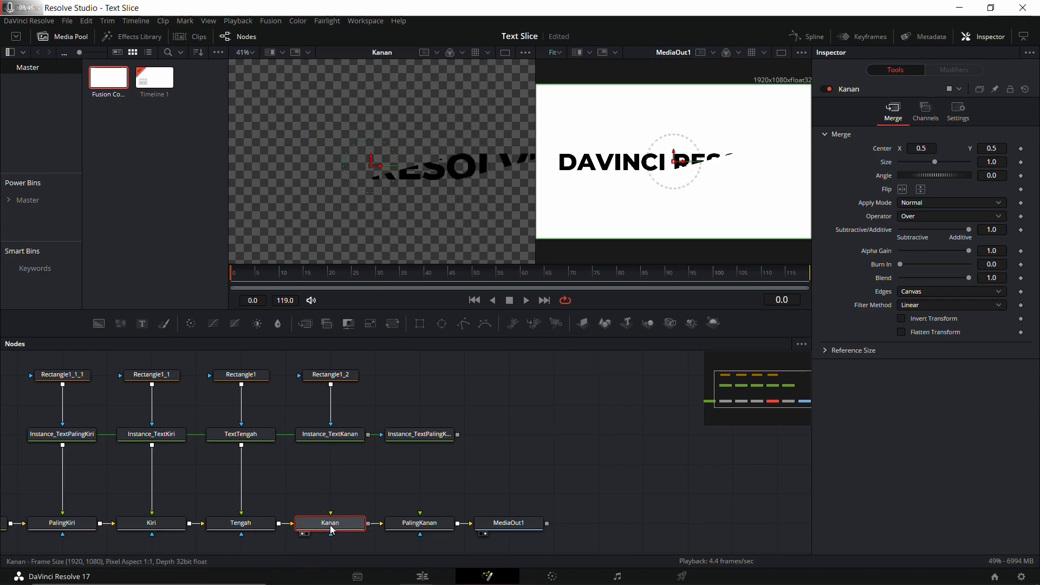
{"action": "left_click_drag", "start_coordinate": [370, 435], "coordinate": [338, 524]}
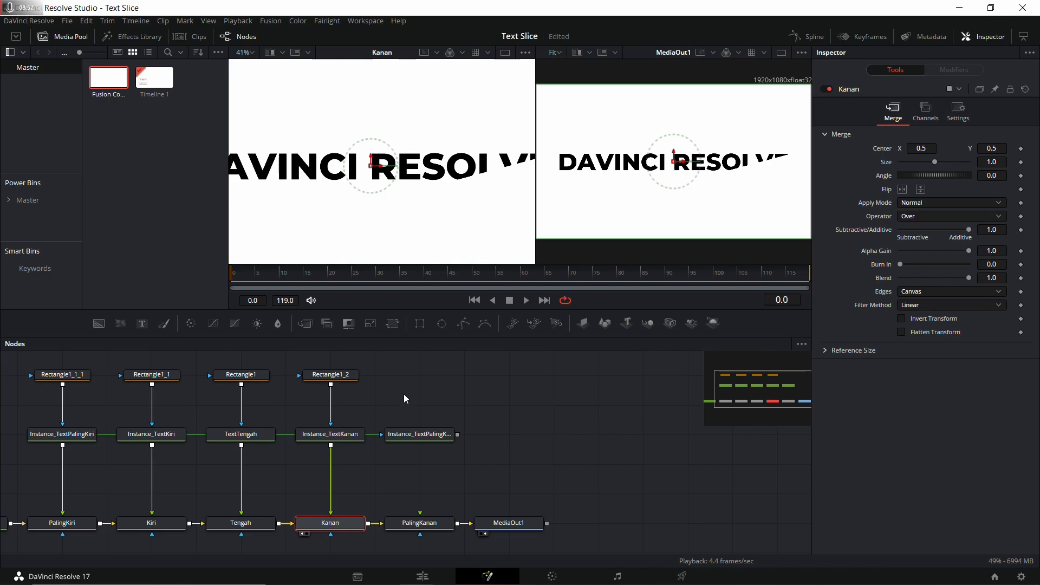
Connect Instance_TextPalingKanan to the PalingKanan merge and mask the text instance with a pasted copy of Rectangle1_2.
{"action": "scroll", "coordinate": [425, 202], "scroll_direction": "up", "scroll_amount": 2}
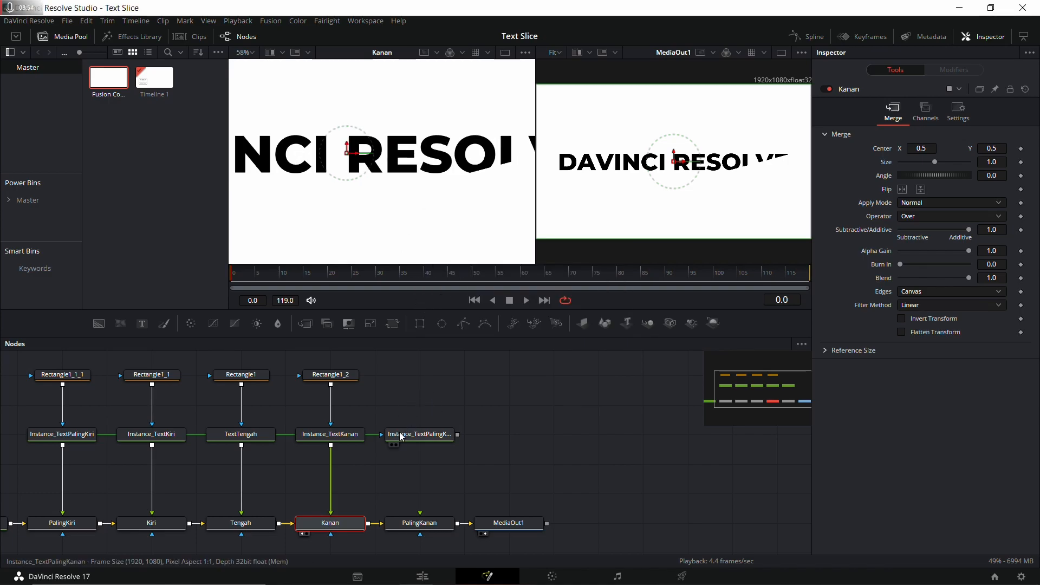
{"action": "left_click", "coordinate": [424, 440]}
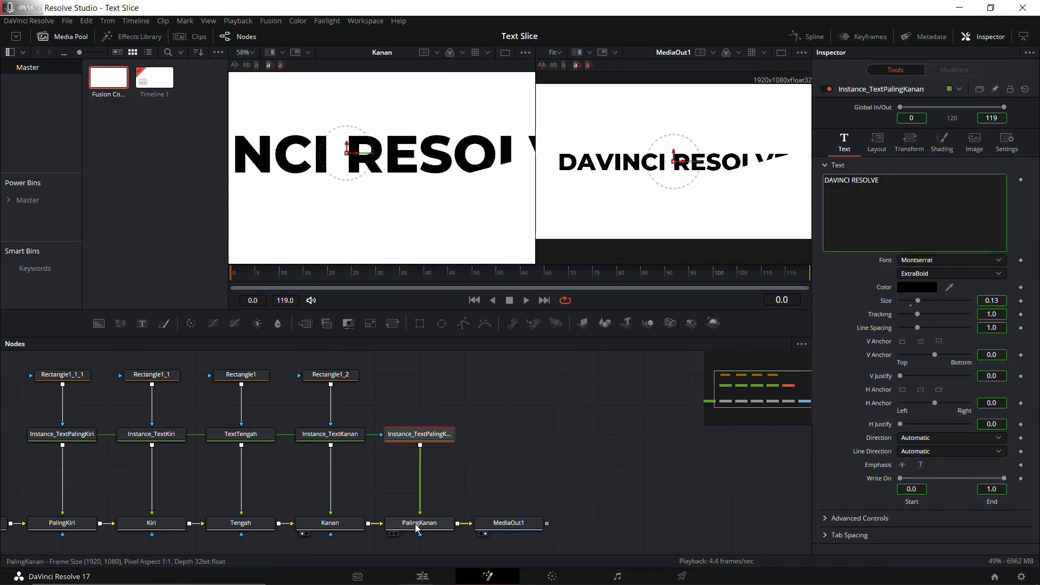
{"action": "left_click_drag", "start_coordinate": [471, 393], "coordinate": [355, 461]}
{"action": "left_click", "coordinate": [270, 402]}
{"action": "key", "text": "ctrl+c"}
{"action": "left_click", "coordinate": [353, 405]}
{"action": "key", "text": "ctrl+v"}
Show the PalingKanan merge in the viewer in place of Kanan and select Rectangle1_2_1 together with Rectangle1_2.
{"action": "scroll", "coordinate": [357, 487], "scroll_direction": "down", "scroll_amount": 2}
{"action": "left_click", "coordinate": [358, 496]}
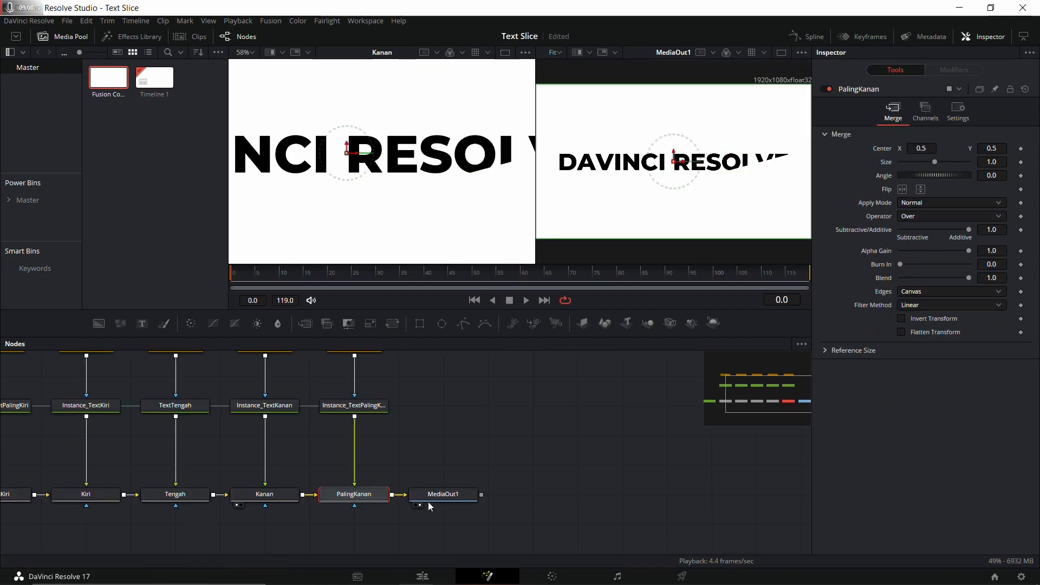
{"action": "key", "text": "1"}
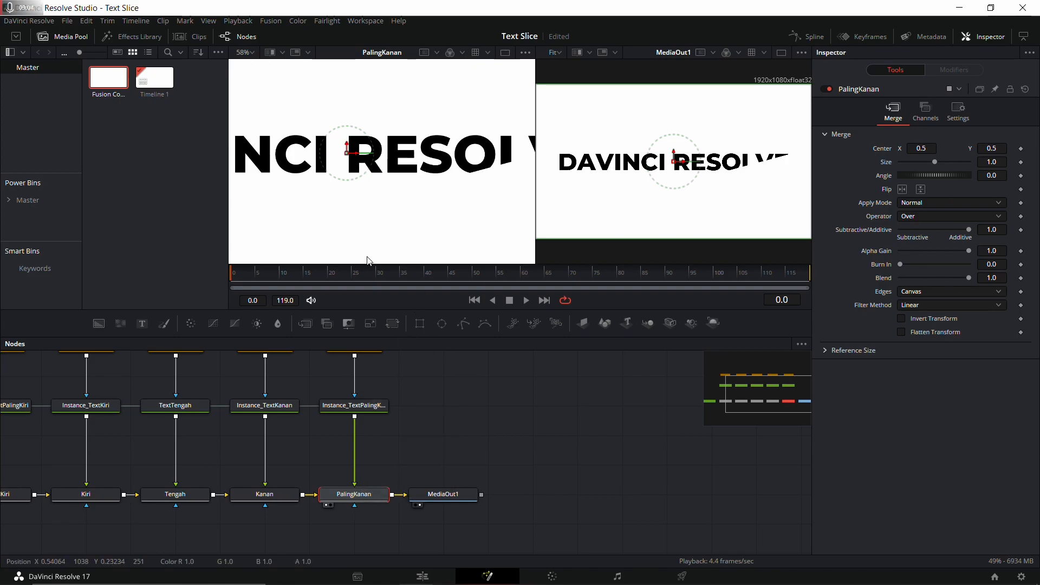
{"action": "scroll", "coordinate": [448, 415], "scroll_direction": "up", "scroll_amount": 2}
{"action": "left_click", "coordinate": [327, 396]}
{"action": "left_click", "coordinate": [238, 394], "text": "ctrl"}
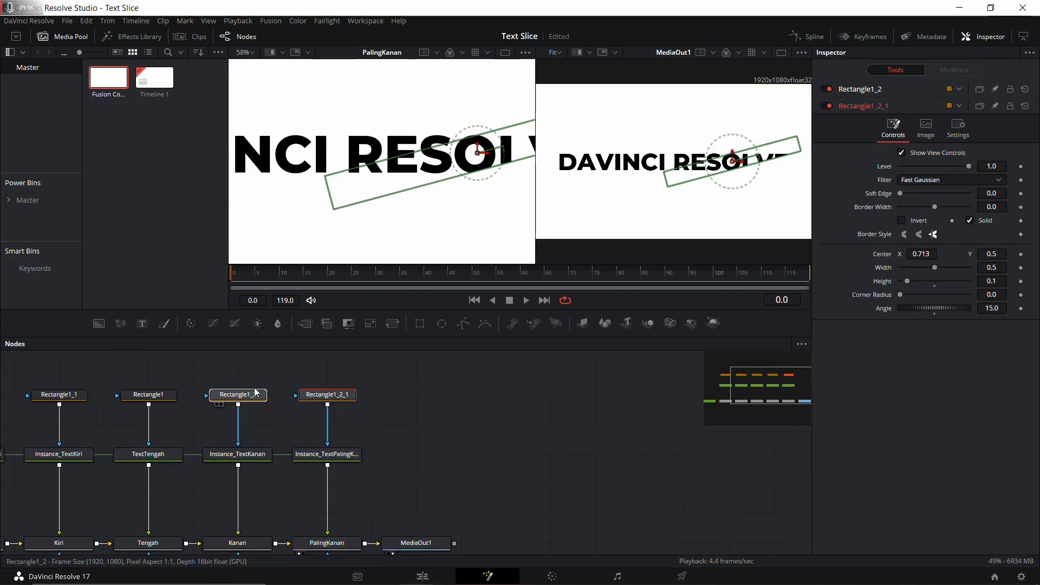
Try to offset one of the two selected masks so that they adjoin, and undo the position changes.
{"action": "scroll", "coordinate": [426, 197], "scroll_direction": "up", "scroll_amount": 3}
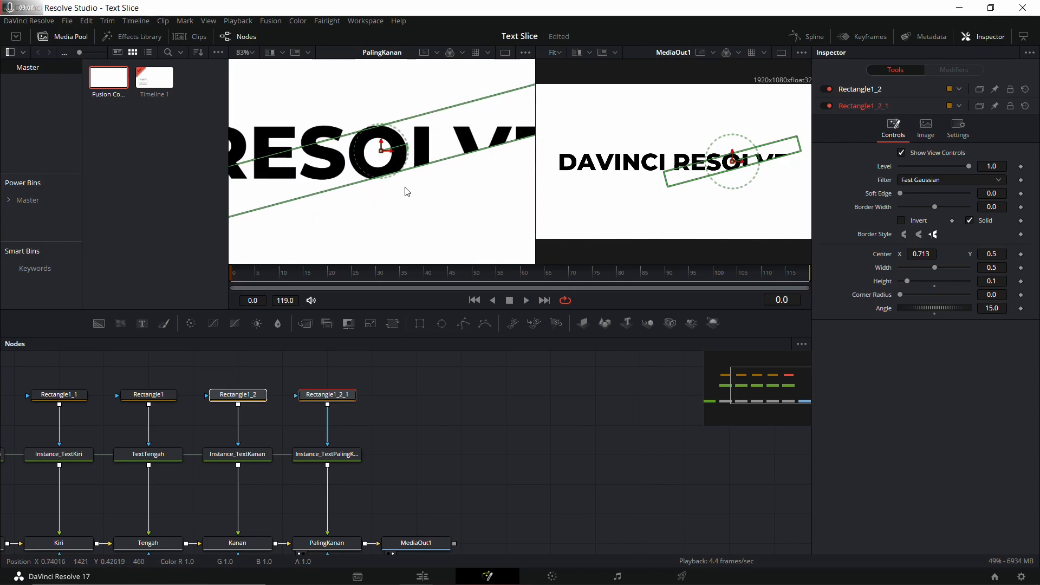
{"action": "left_click_drag", "start_coordinate": [391, 152], "coordinate": [562, 304]}
{"action": "scroll", "coordinate": [415, 167], "scroll_direction": "up", "scroll_amount": 3}
{"action": "scroll", "coordinate": [418, 167], "scroll_direction": "up", "scroll_amount": 3}
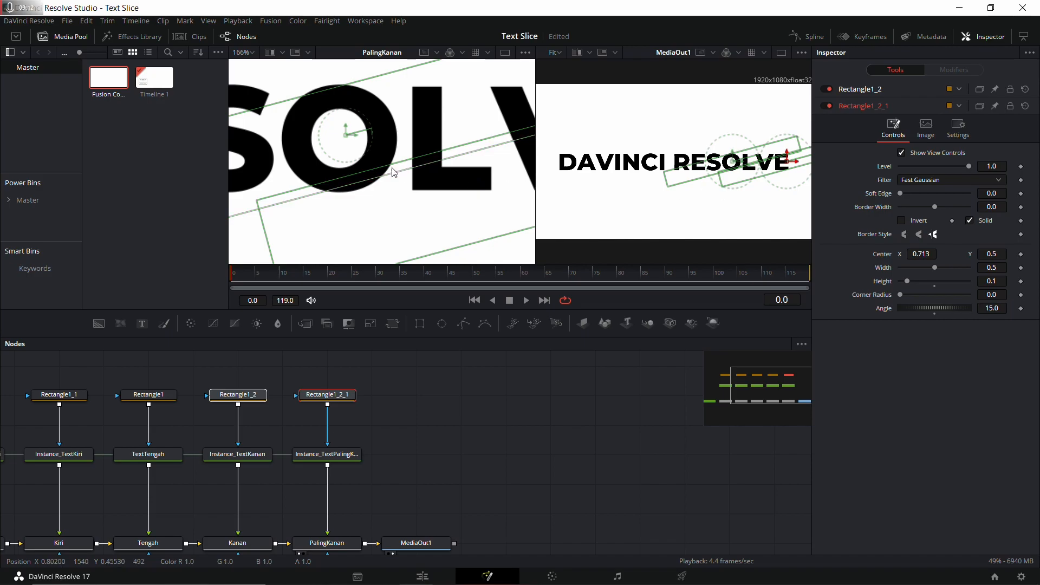
{"action": "left_click_drag", "start_coordinate": [913, 254], "coordinate": [877, 277]}
{"action": "key", "text": "ctrl+z"}
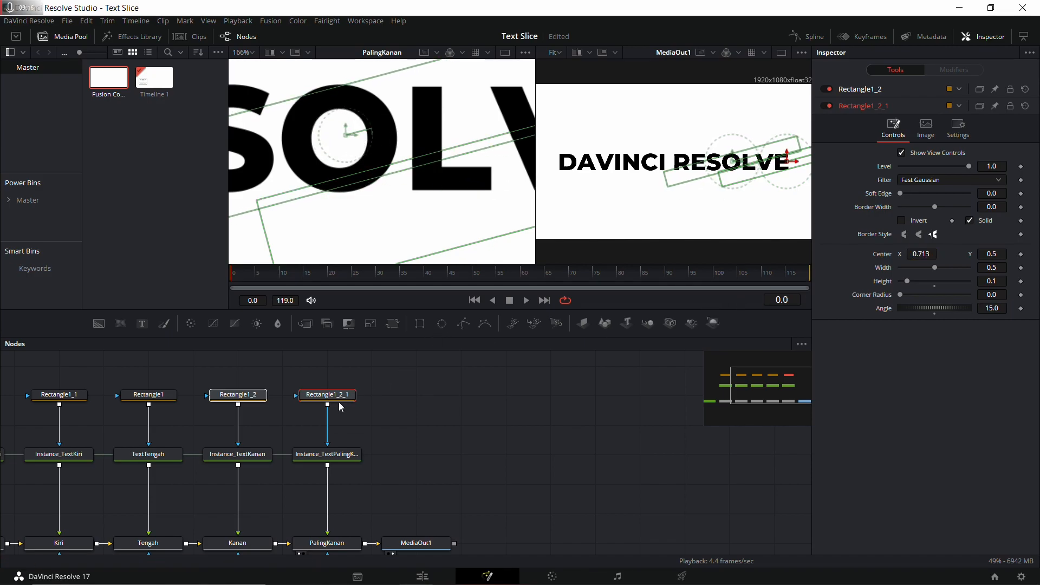
{"action": "left_click_drag", "start_coordinate": [921, 254], "coordinate": [798, 249]}
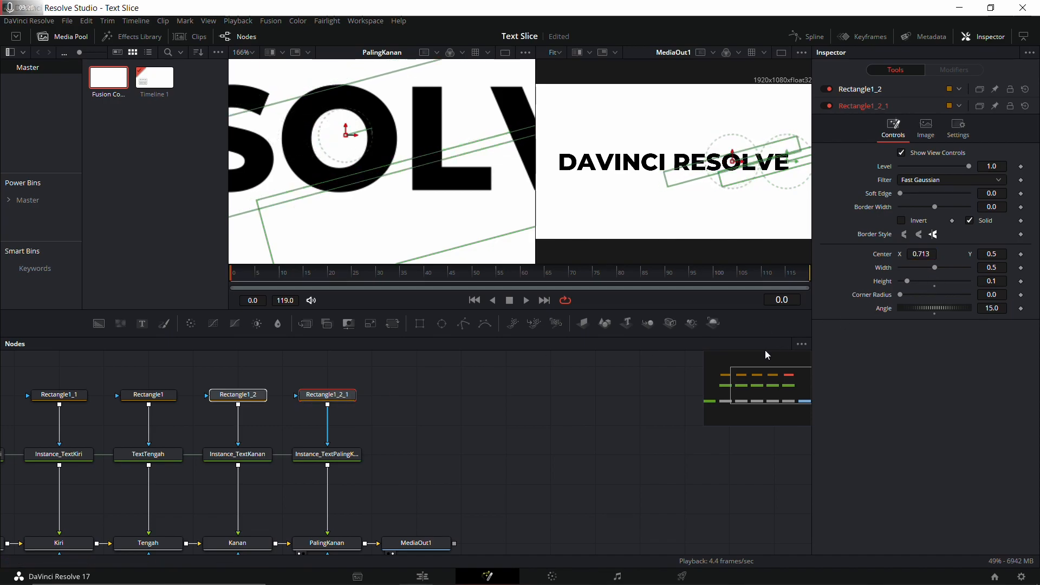
{"action": "key", "text": "ctrl+z"}
Select Rectangle1_2_1 together with Rectangle1_2 and set Rectangle1_2_1's Center X to 0.928 so that the two masks adjoin.
{"action": "left_click", "coordinate": [351, 455]}
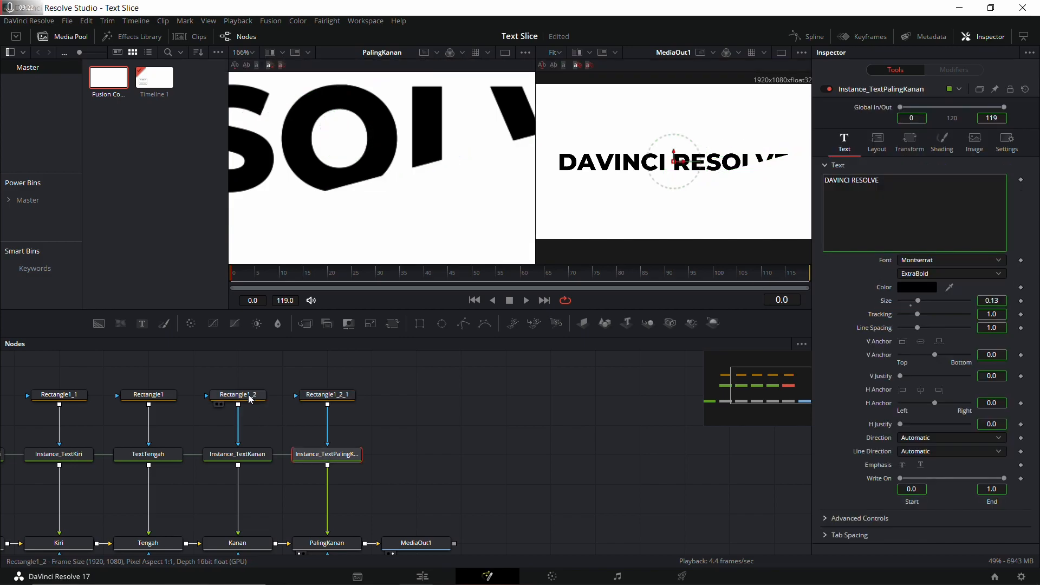
{"action": "left_click", "coordinate": [338, 396]}
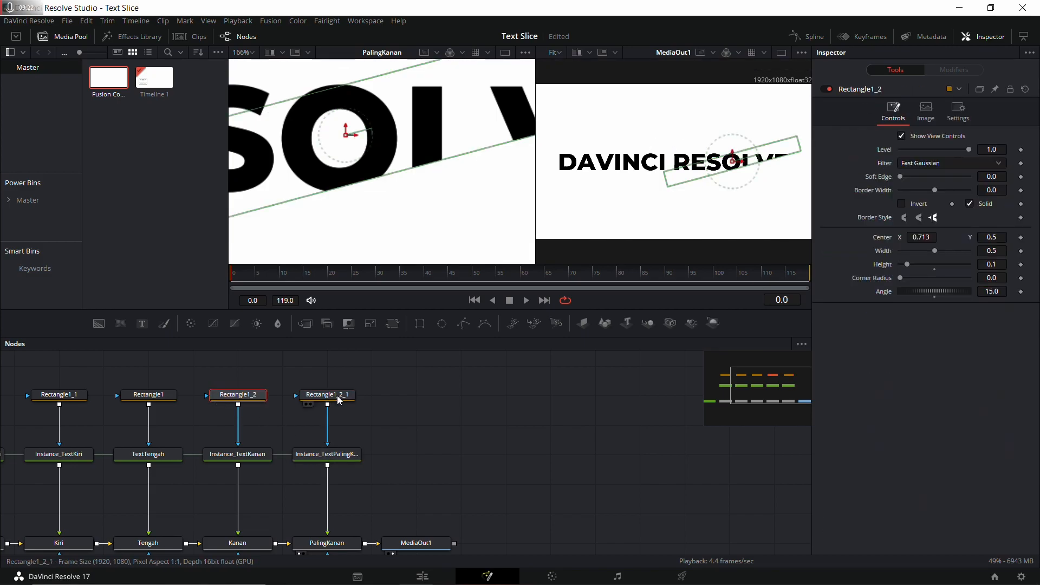
{"action": "left_click", "coordinate": [248, 396], "text": "ctrl"}
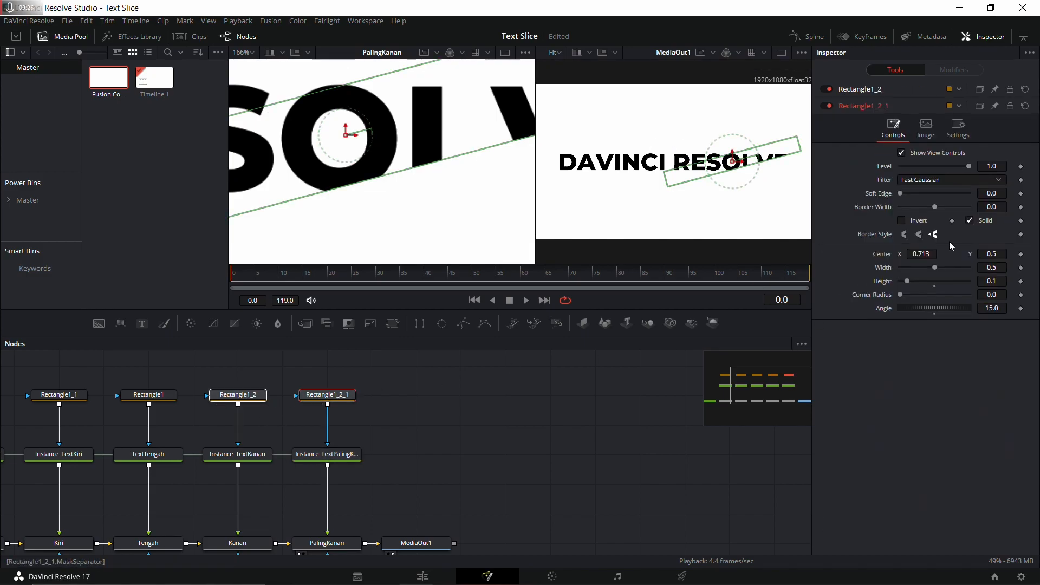
{"action": "left_click_drag", "start_coordinate": [927, 254], "coordinate": [1024, 254]}
{"action": "left_click", "coordinate": [324, 398]}
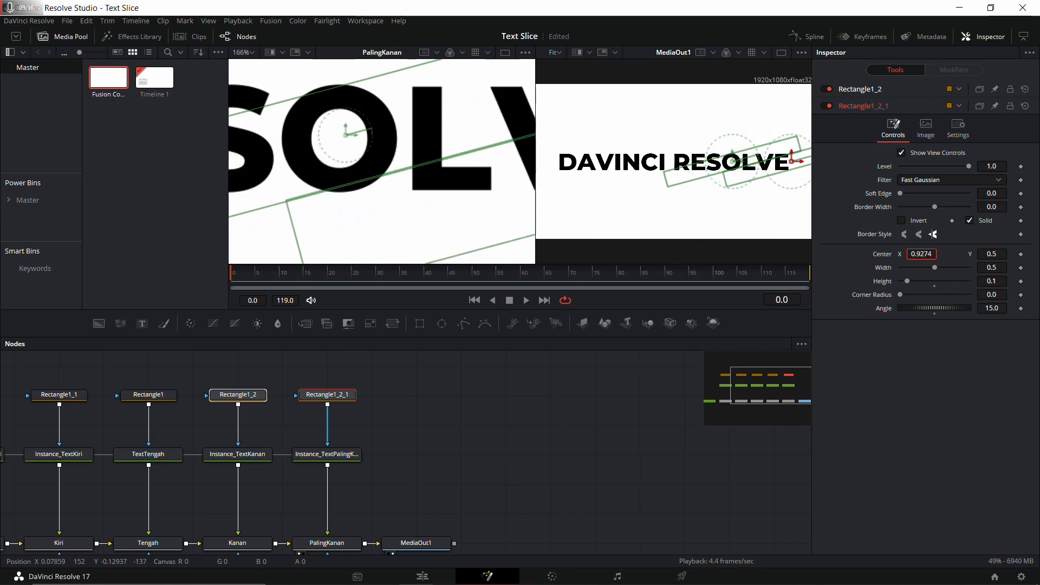
{"action": "left_click_drag", "start_coordinate": [1023, 254], "coordinate": [1024, 254]}
{"action": "scroll", "coordinate": [434, 169], "scroll_direction": "down", "scroll_amount": 5}
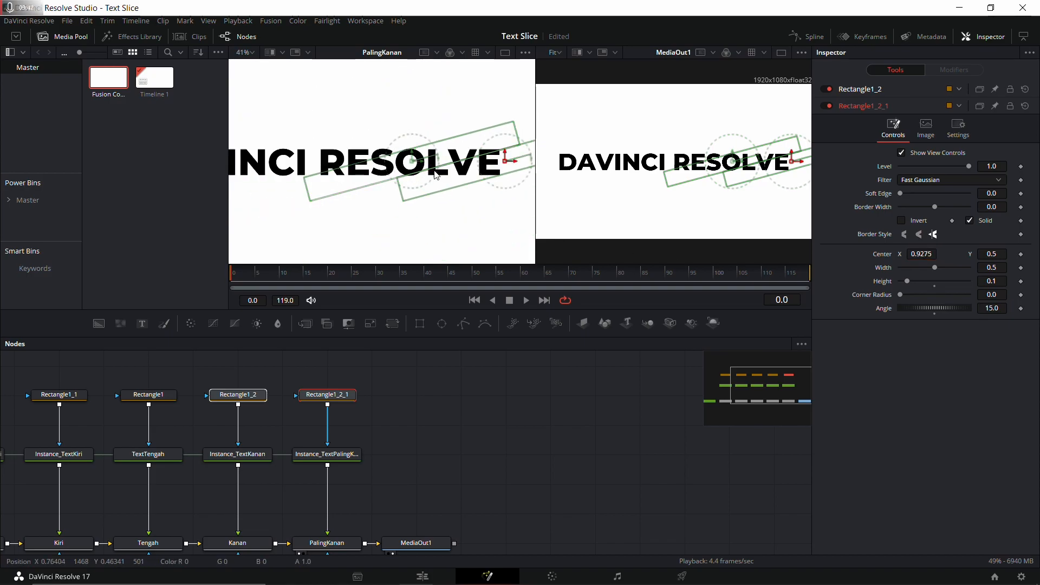
{"action": "scroll", "coordinate": [434, 173], "scroll_direction": "up", "scroll_amount": 6}
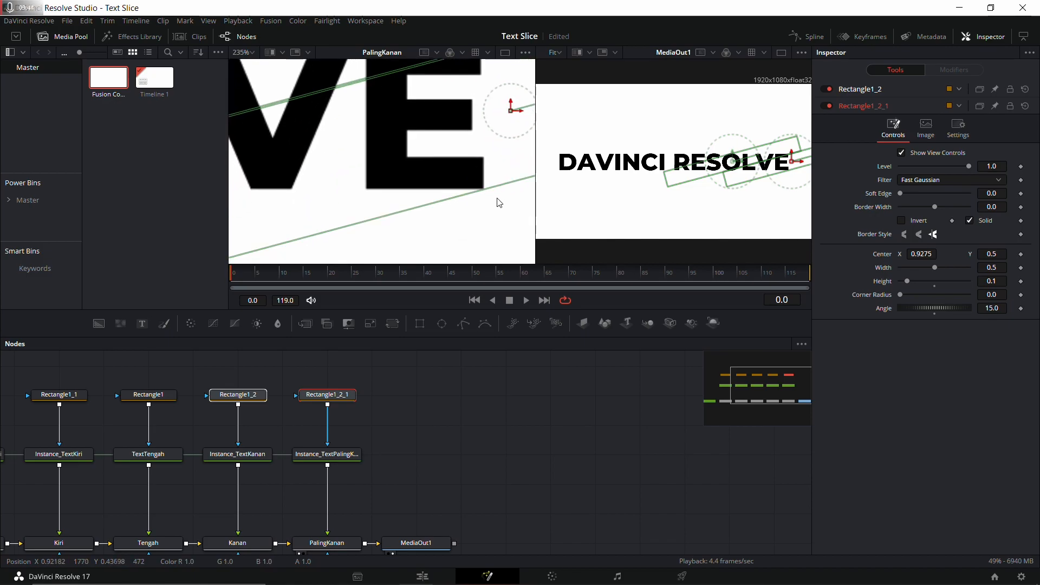
{"action": "left_click_drag", "start_coordinate": [924, 258], "coordinate": [928, 259]}
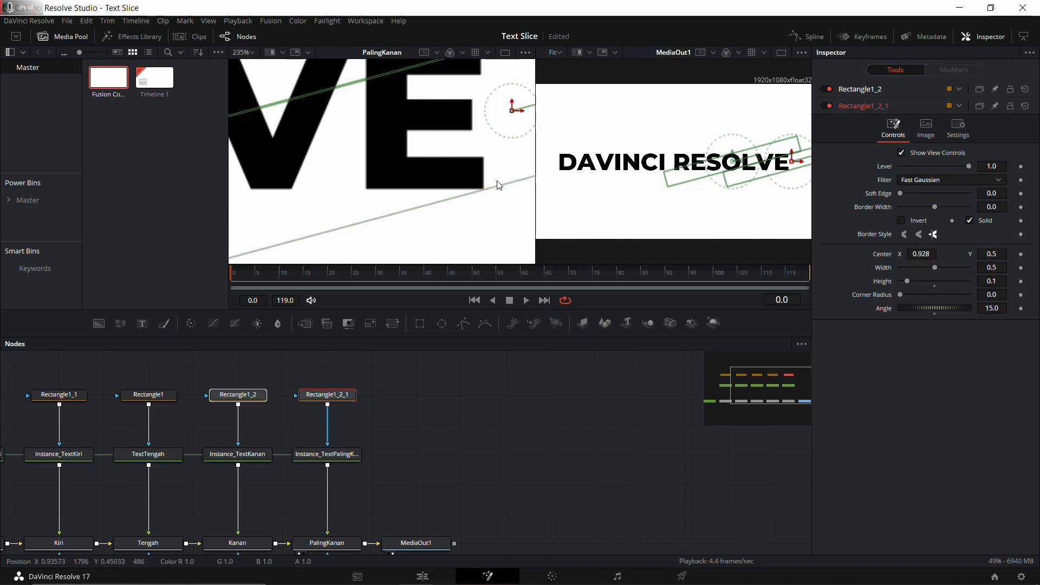
{"action": "left_click", "coordinate": [485, 414]}
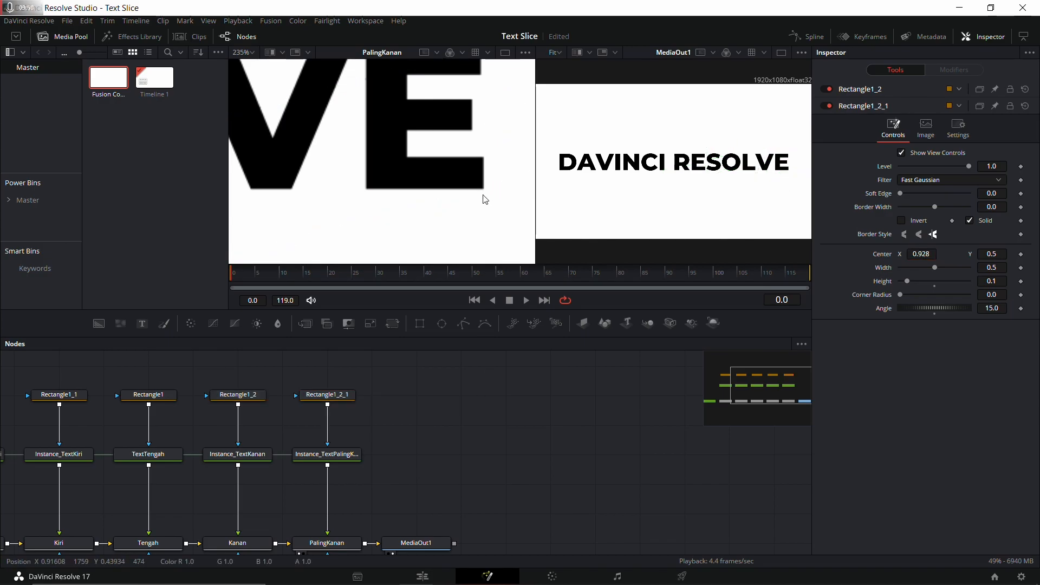
Inspect the end of the text closely in the MediaOut1 viewer, and fit both viewers to the whole frame.
{"action": "scroll", "coordinate": [780, 168], "scroll_direction": "up", "scroll_amount": 5}
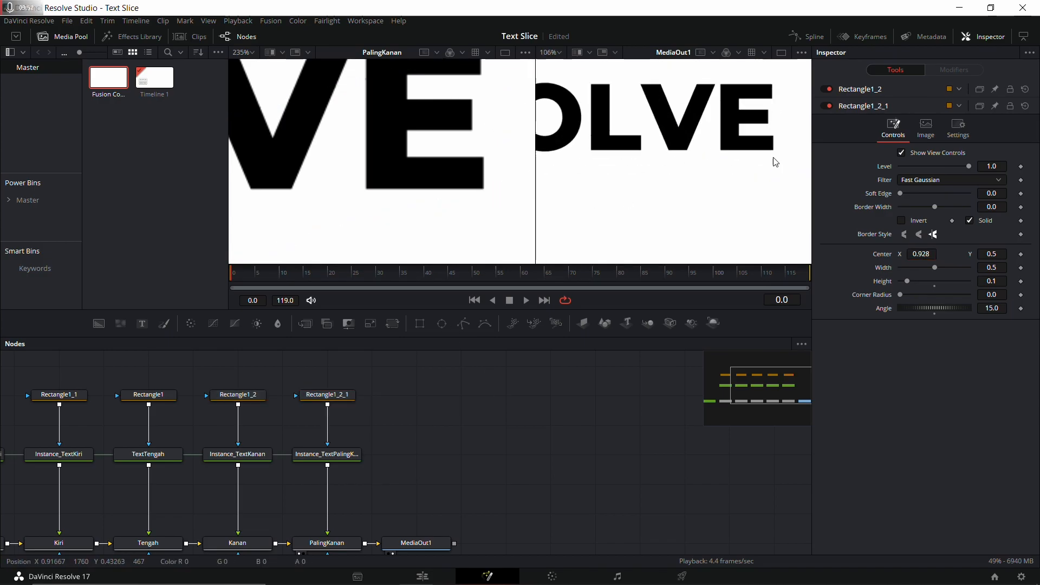
{"action": "scroll", "coordinate": [724, 144], "scroll_direction": "down", "scroll_amount": 3}
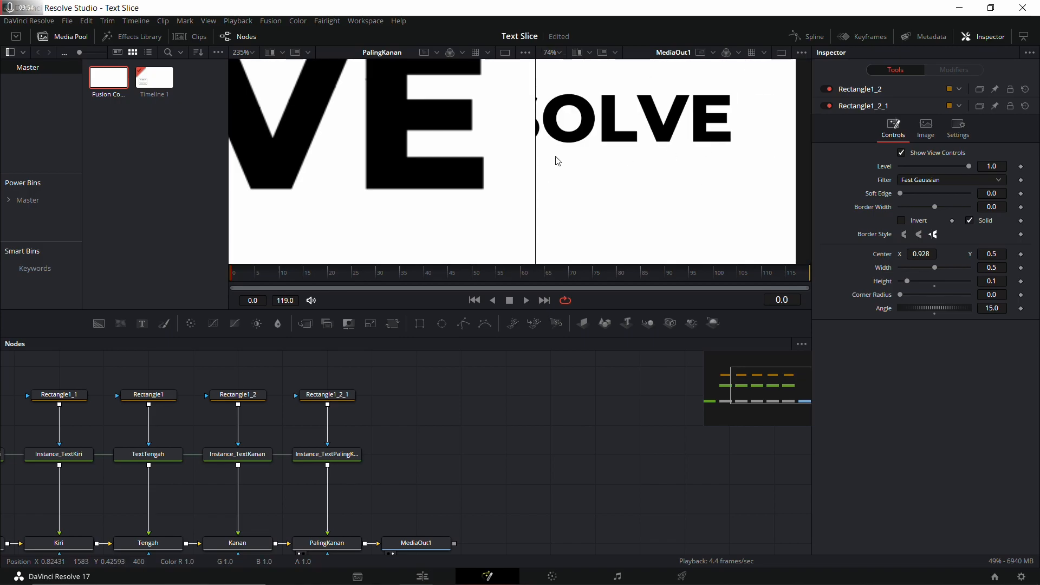
{"action": "left_click", "coordinate": [551, 52]}
{"action": "left_click", "coordinate": [558, 64]}
{"action": "left_click", "coordinate": [244, 52]}
{"action": "left_click", "coordinate": [247, 64]}
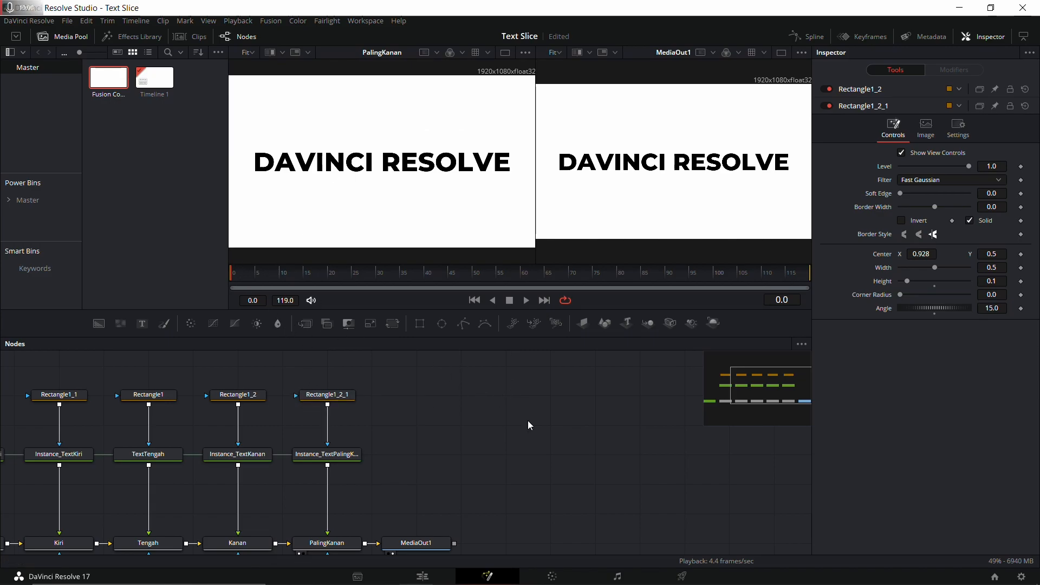
Select all five rectangle masks to show their outlines together over the text, and save the project.
{"action": "left_click_drag", "start_coordinate": [506, 420], "coordinate": [633, 429]}
{"action": "left_click", "coordinate": [110, 408], "text": "ctrl"}
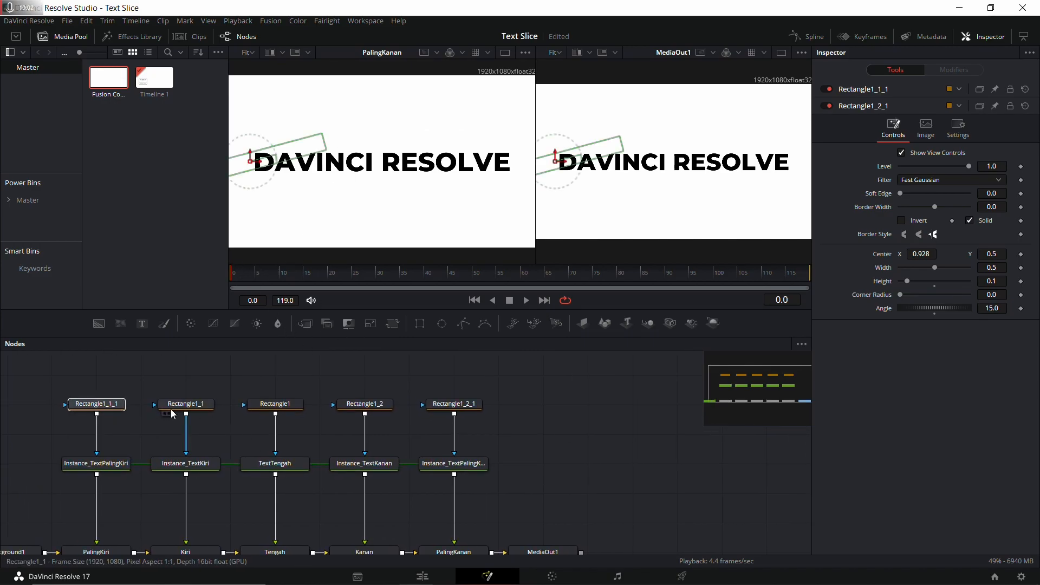
{"action": "left_click", "coordinate": [186, 404], "text": "ctrl"}
{"action": "left_click", "coordinate": [282, 404], "text": "ctrl"}
{"action": "left_click", "coordinate": [388, 410], "text": "ctrl"}
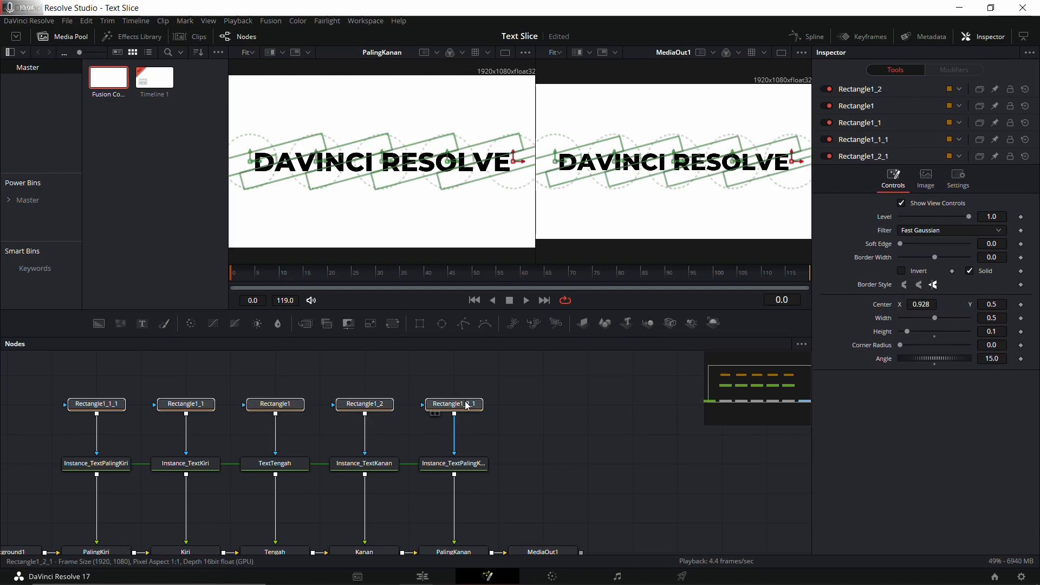
{"action": "key", "text": "ctrl+s"}
Connect Rectangle1_1_1 as the effect mask of the PalingKiri merge and Rectangle1_1 as the effect mask of the Kiri merge.
{"action": "left_click_drag", "start_coordinate": [524, 448], "coordinate": [557, 380]}
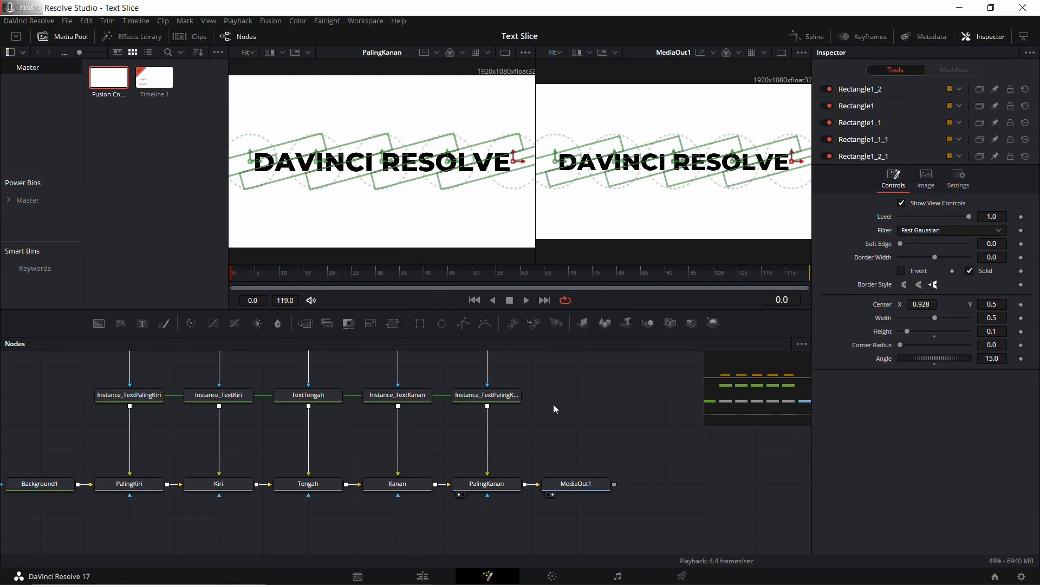
{"action": "left_click_drag", "start_coordinate": [231, 406], "coordinate": [261, 457]}
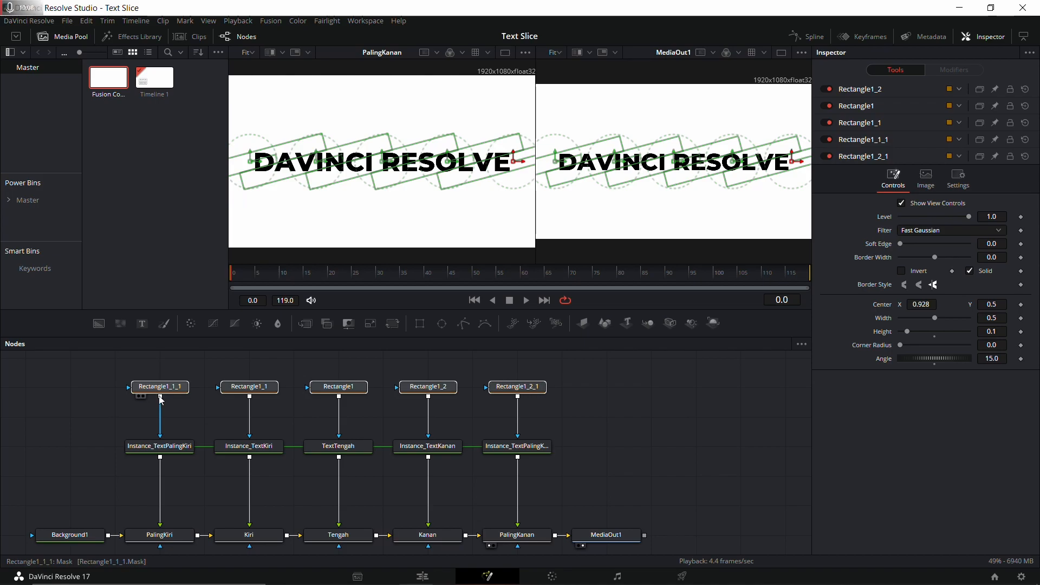
{"action": "left_click_drag", "start_coordinate": [161, 400], "coordinate": [164, 536]}
{"action": "left_click_drag", "start_coordinate": [161, 551], "coordinate": [161, 547]}
{"action": "left_click_drag", "start_coordinate": [250, 415], "coordinate": [249, 547]}
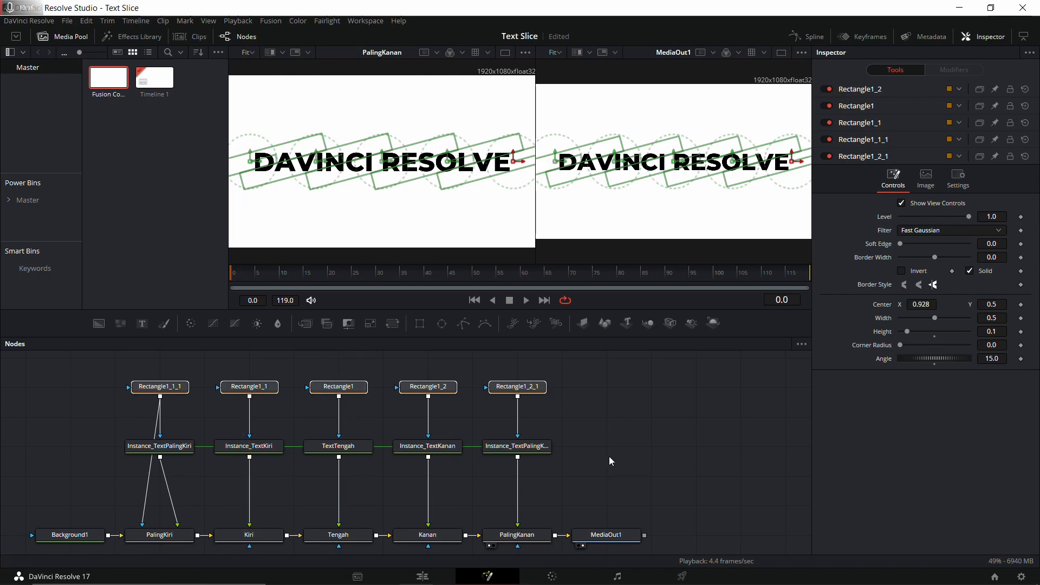
Try offsetting the PalingKiri merge's Center X to 0.513 and Kiri's to 0.474 without merge masks, and undo the offsets.
{"action": "left_click", "coordinate": [160, 535]}
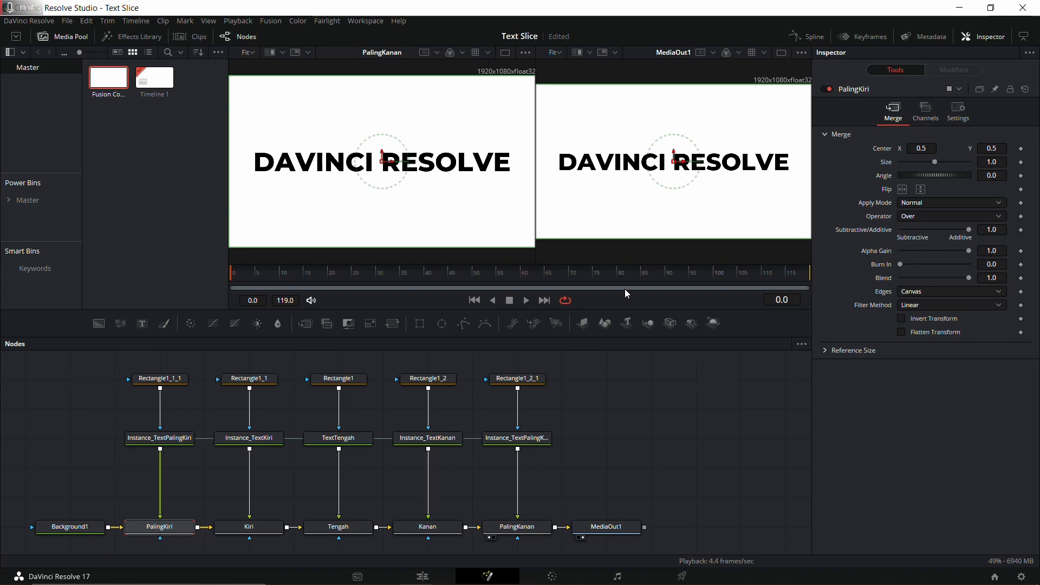
{"action": "mouse_move", "coordinate": [926, 149]}
{"action": "left_mouse_down"}
{"action": "mouse_move", "coordinate": [910, 148]}
{"action": "mouse_move", "coordinate": [935, 149]}
{"action": "left_mouse_up"}
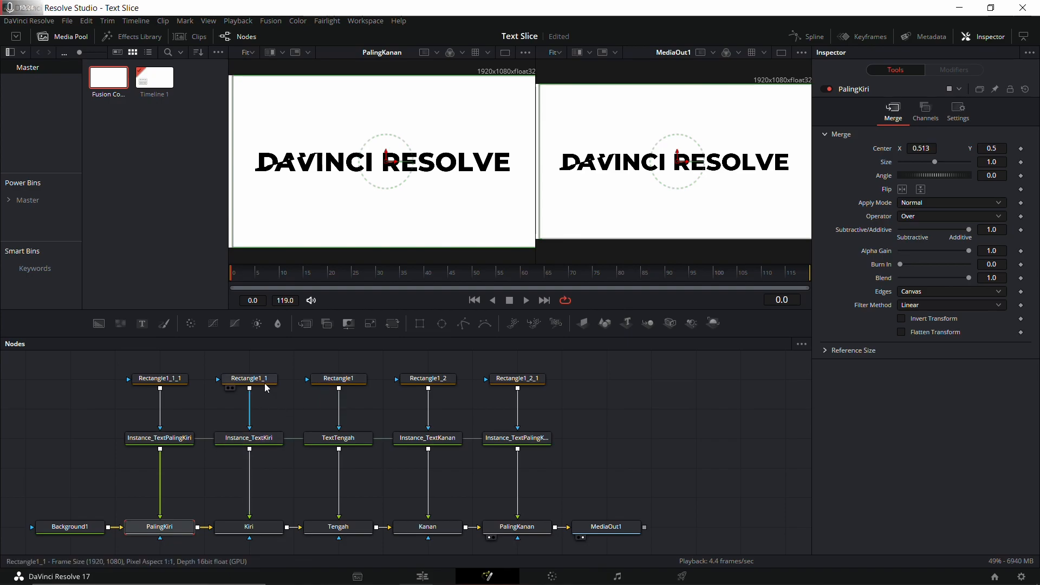
{"action": "left_click", "coordinate": [264, 528]}
{"action": "left_click_drag", "start_coordinate": [931, 148], "coordinate": [911, 148]}
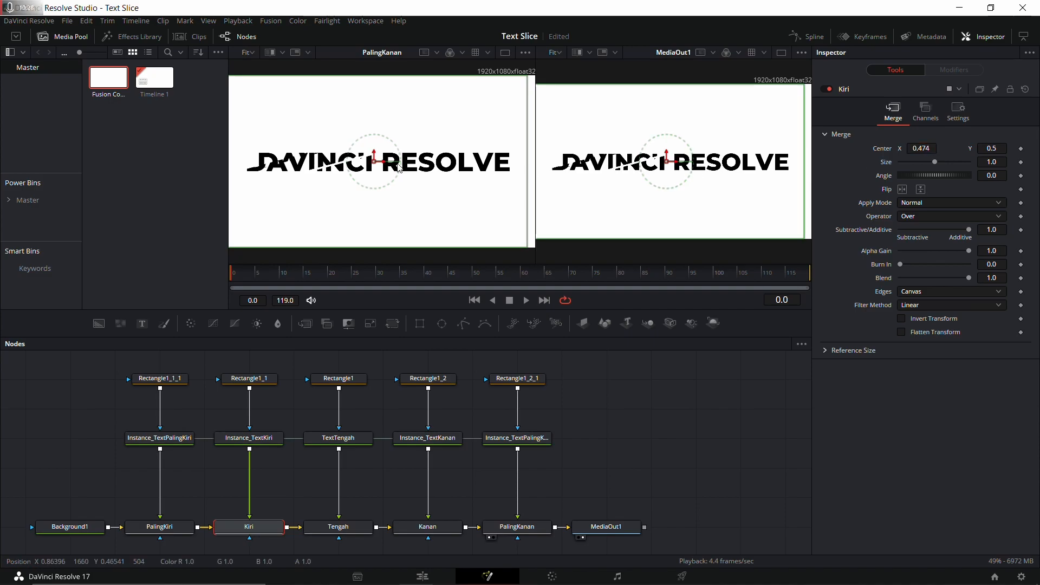
{"action": "scroll", "coordinate": [283, 162], "scroll_direction": "up", "scroll_amount": 2}
{"action": "left_click_drag", "start_coordinate": [288, 165], "coordinate": [355, 156]}
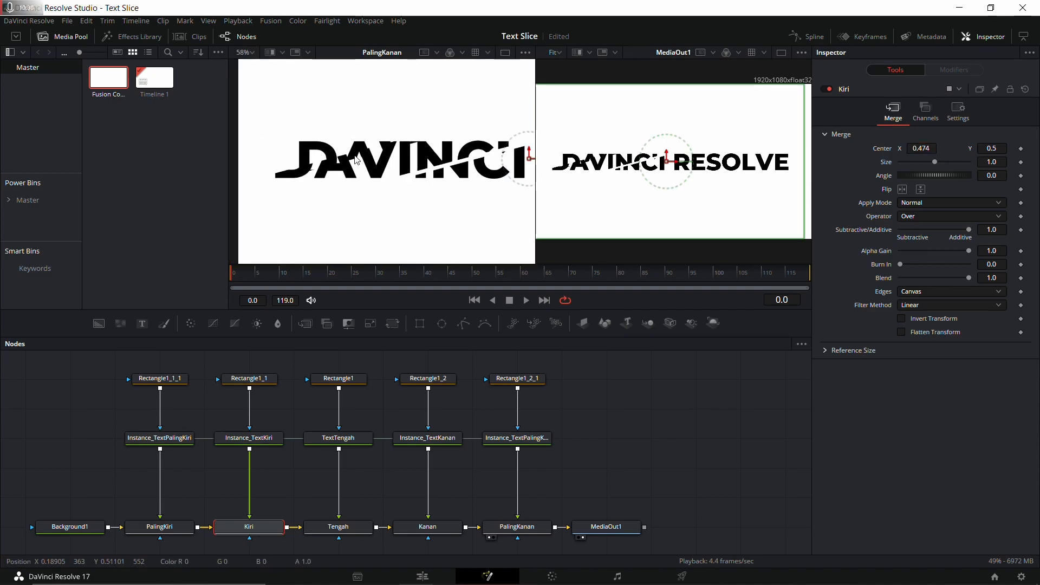
{"action": "key", "text": "ctrl+z"}
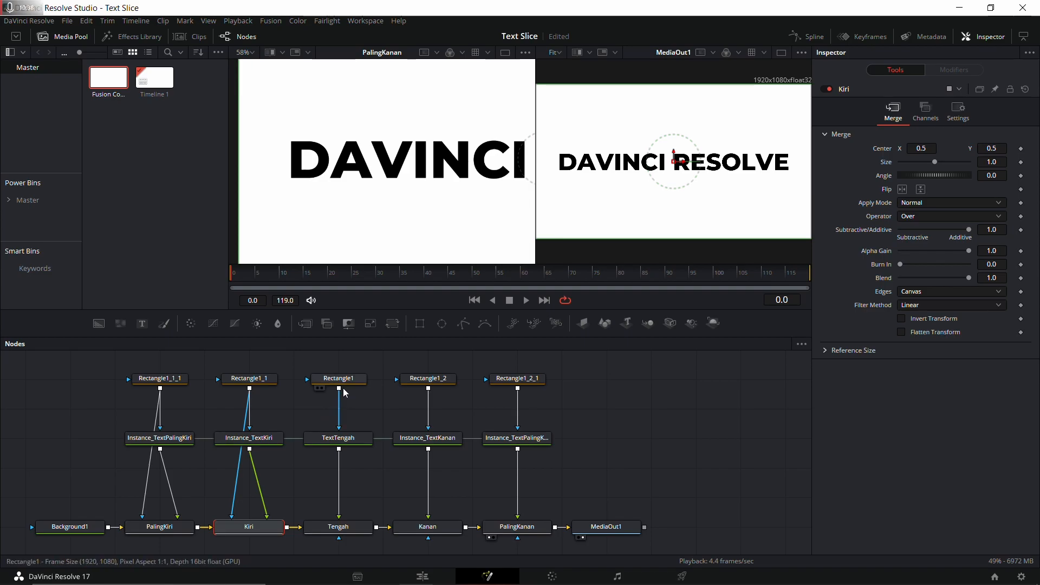
Connect Rectangle1, Rectangle1_2 and Rectangle1_2_1 as effect masks to the Tengah, Kanan and PalingKanan merges respectively.
{"action": "left_click_drag", "start_coordinate": [429, 389], "coordinate": [428, 527]}
{"action": "left_click_drag", "start_coordinate": [518, 388], "coordinate": [514, 525]}
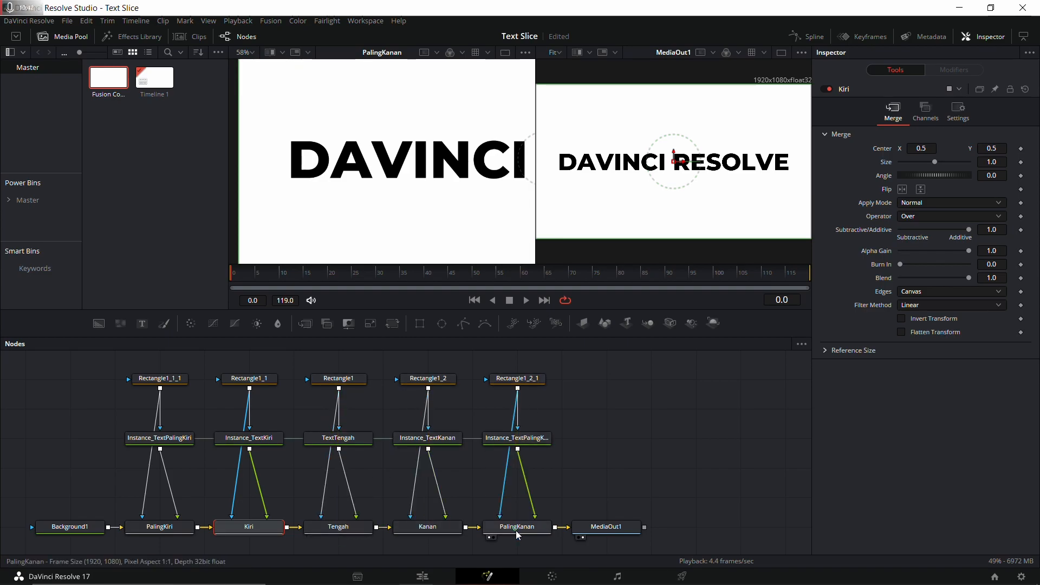
{"action": "scroll", "coordinate": [449, 186], "scroll_direction": "down", "scroll_amount": 5}
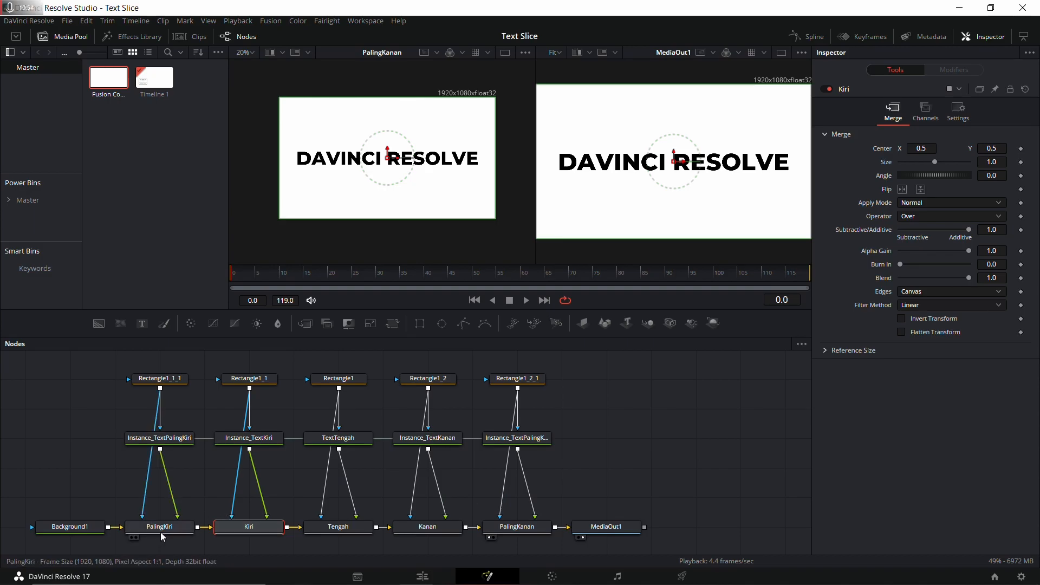
At frame 0, set the Tengah merge's Center X and Y to -0.25 and add a Center keyframe.
{"action": "left_click", "coordinate": [344, 531]}
{"action": "key", "text": "ctrl+f"}
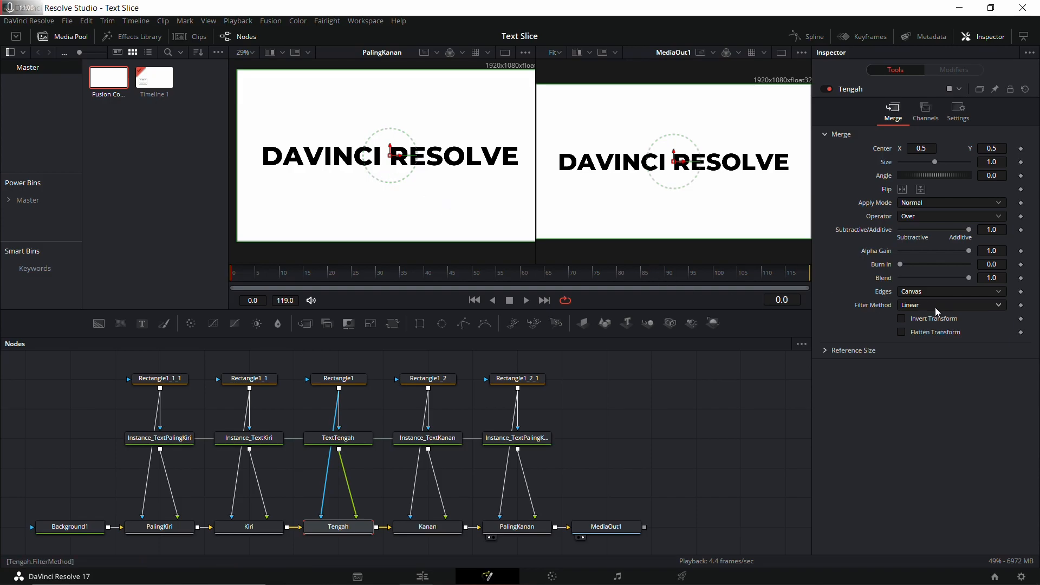
{"action": "left_click", "coordinate": [239, 278]}
{"action": "left_click", "coordinate": [233, 277]}
{"action": "left_click", "coordinate": [930, 149]}
{"action": "type", "text": "-0.25"}
{"action": "key", "text": "Tab"}
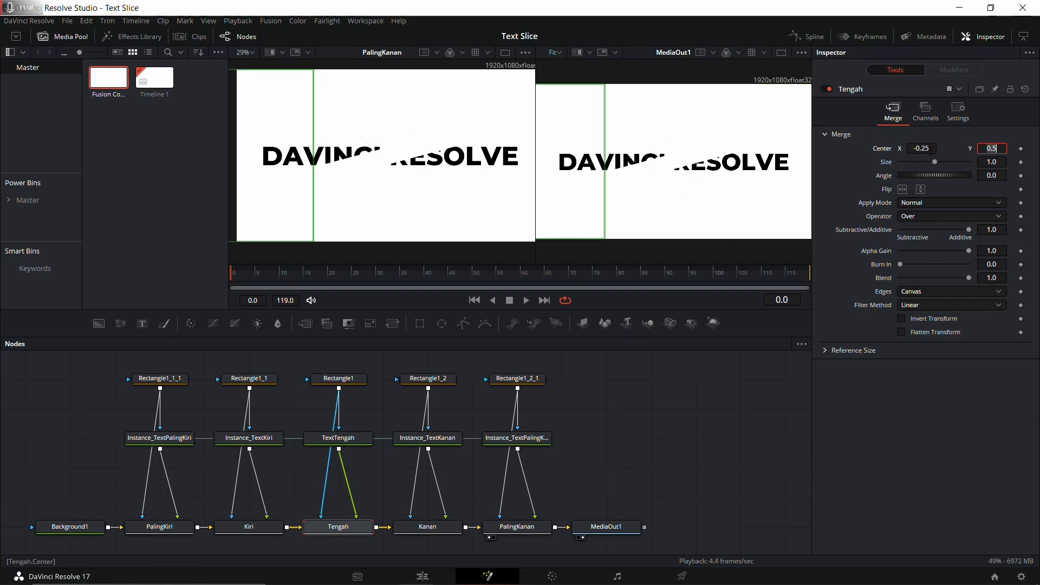
{"action": "type", "text": "-0.25"}
{"action": "key", "text": "Tab"}
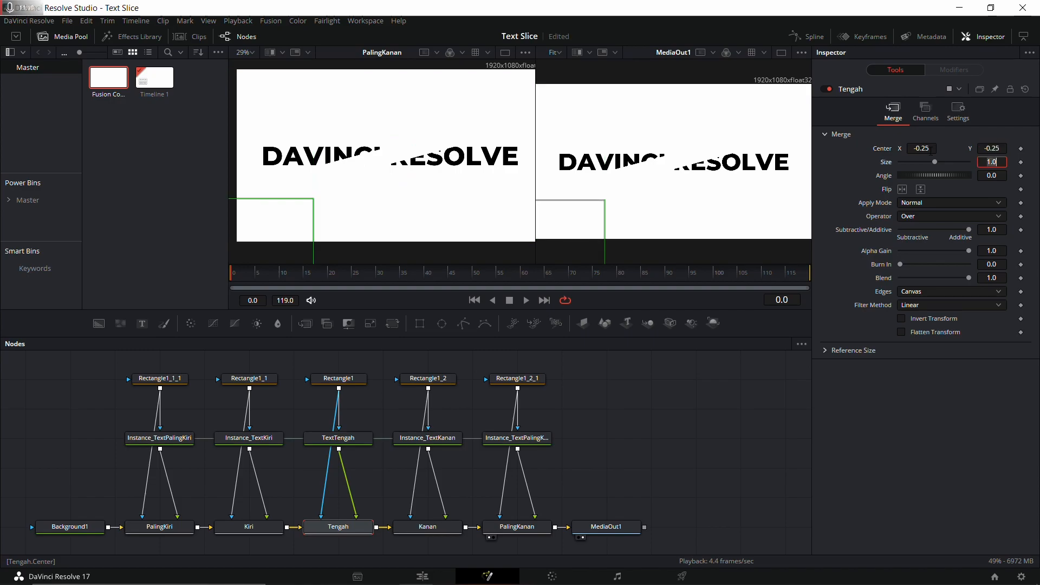
{"action": "left_click", "coordinate": [1021, 150]}
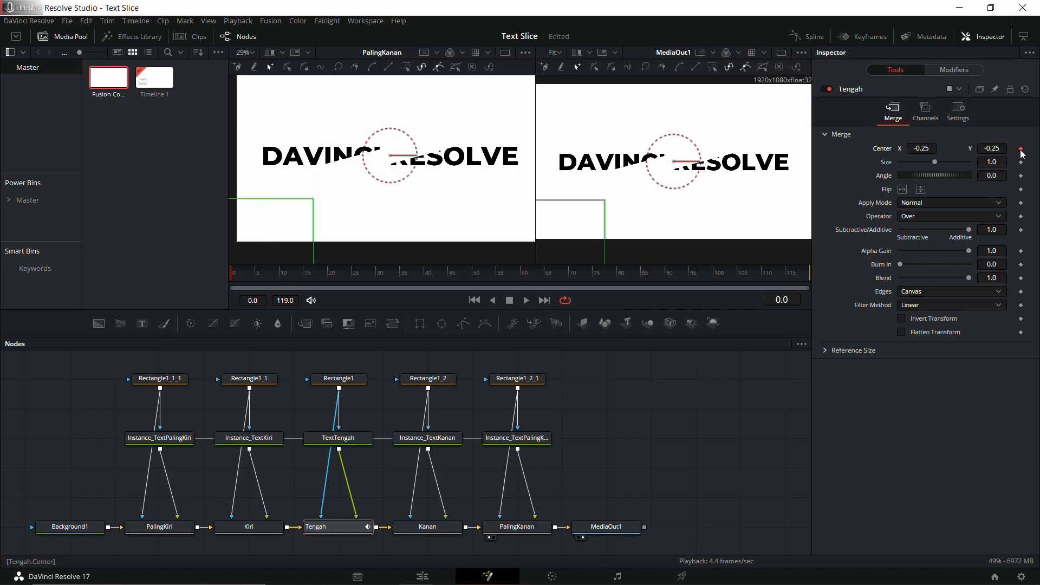
At frame 30, keyframe the Tengah merge's Center at X 0.5 and Y 0.5.
{"action": "left_click", "coordinate": [364, 273]}
{"action": "left_click", "coordinate": [937, 148]}
{"action": "type", "text": "0.5"}
{"action": "key", "text": "Tab"}
{"action": "type", "text": "0.5"}
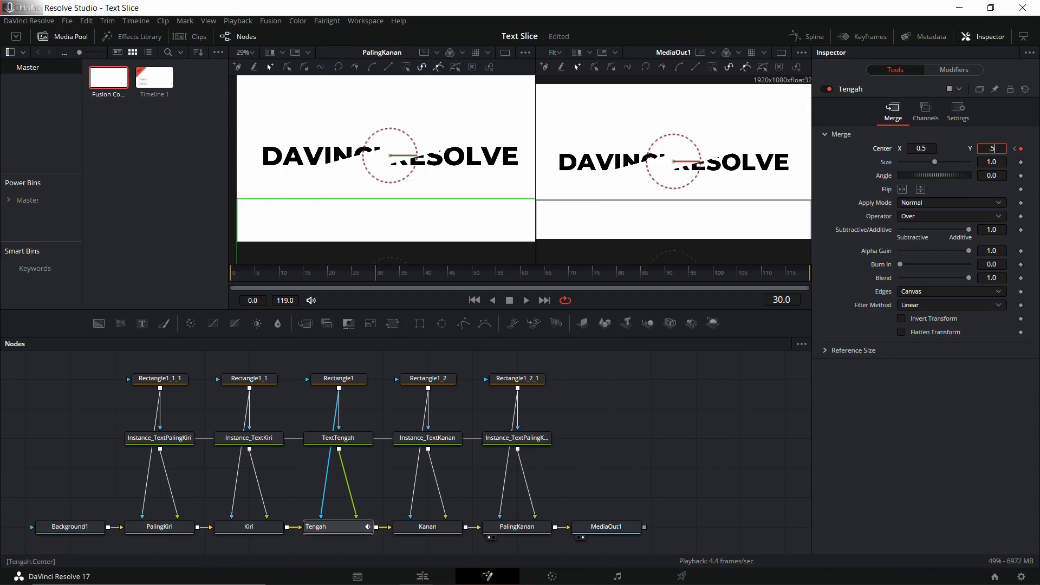
{"action": "key", "text": "Tab"}
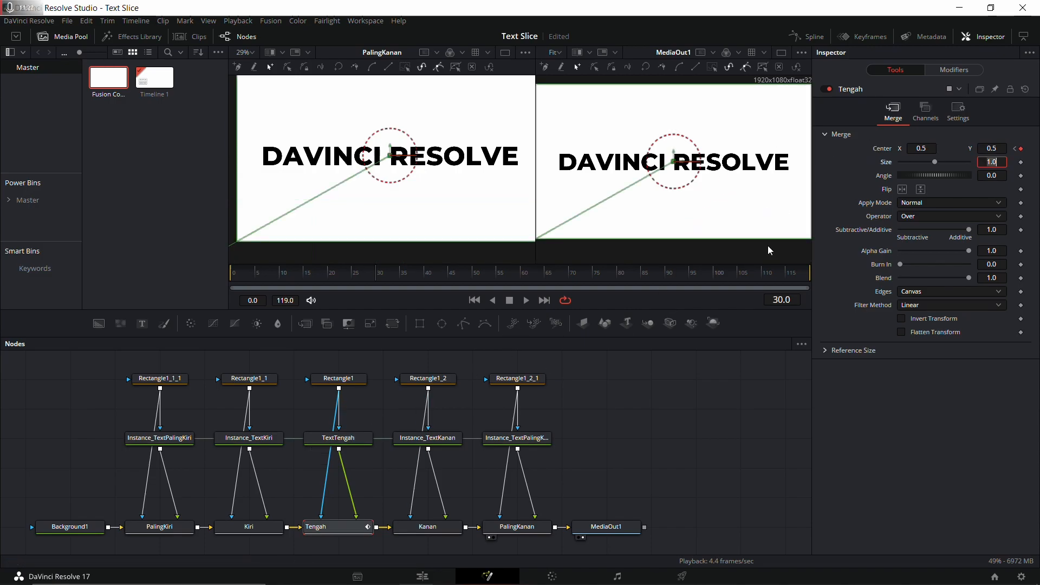
Select the PalingKiri and PalingKanan merges and pin both sets of controls in the Inspector.
{"action": "left_click", "coordinate": [159, 526]}
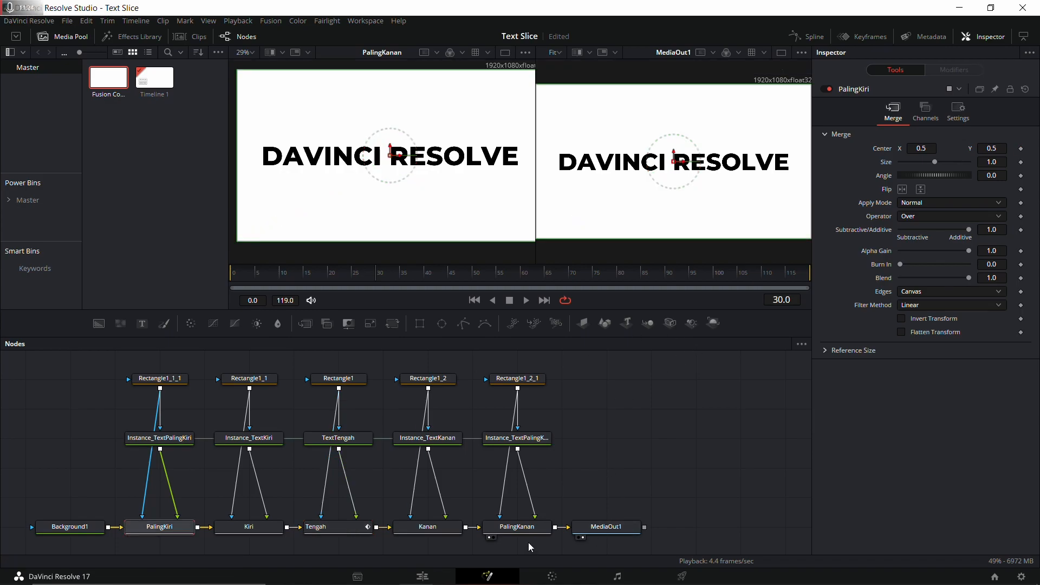
{"action": "left_click", "coordinate": [523, 529], "text": "ctrl"}
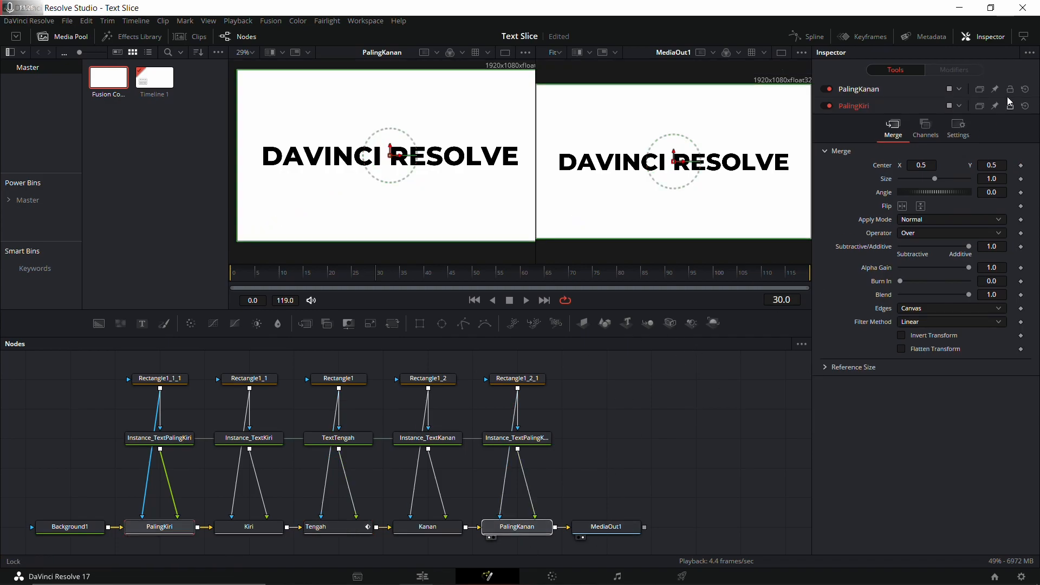
{"action": "left_click", "coordinate": [996, 106]}
{"action": "left_click", "coordinate": [996, 89]}
Show Tengah's controls alongside the pinned merges and link PalingKiri's Center to Tengah.Center with an expression.
{"action": "left_click", "coordinate": [336, 527]}
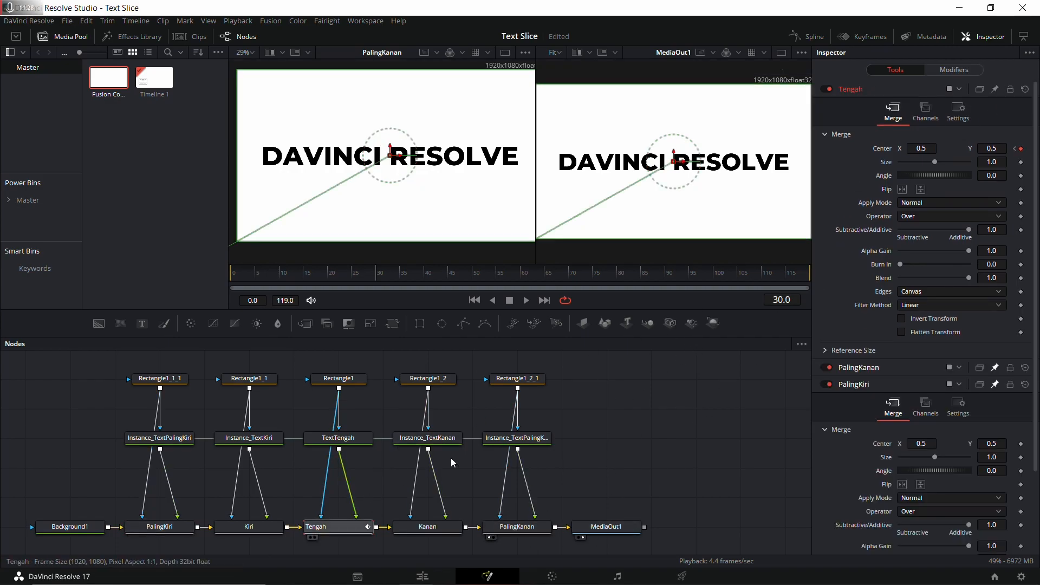
{"action": "scroll", "coordinate": [899, 304], "scroll_direction": "down", "scroll_amount": 3}
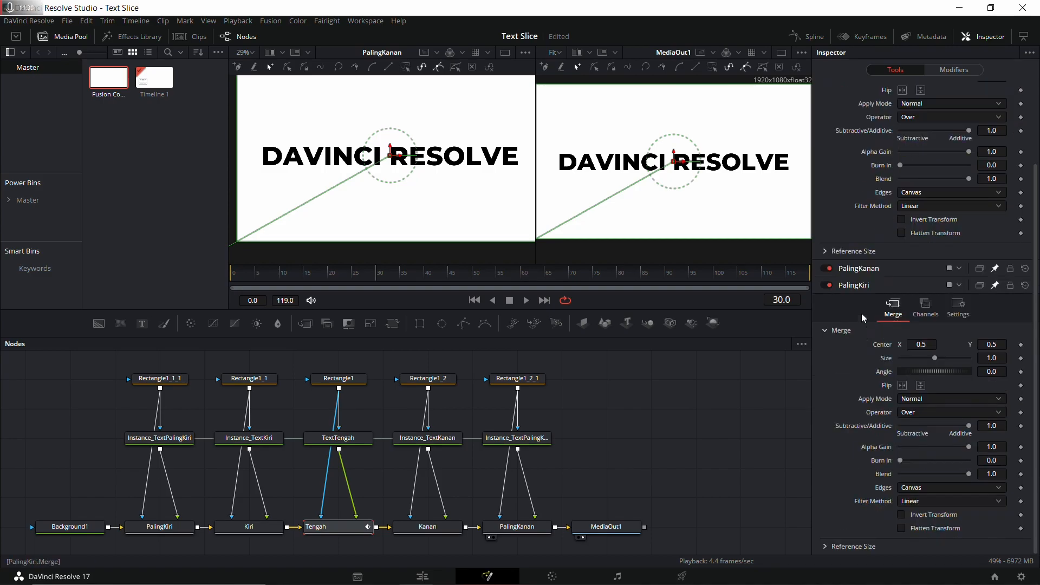
{"action": "right_click", "coordinate": [892, 345]}
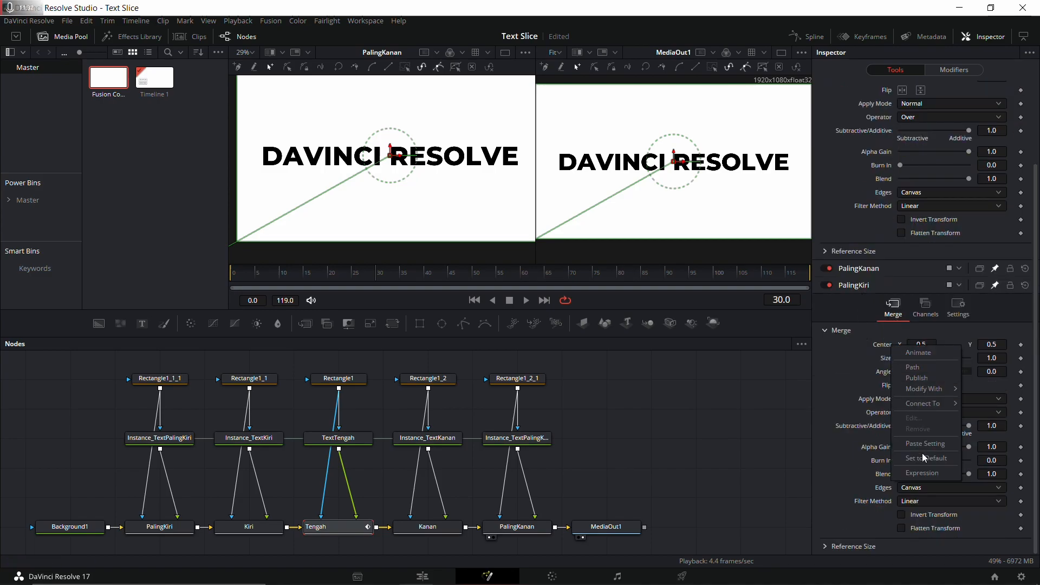
{"action": "left_click", "coordinate": [928, 473]}
{"action": "left_click_drag", "start_coordinate": [902, 358], "coordinate": [891, 149]}
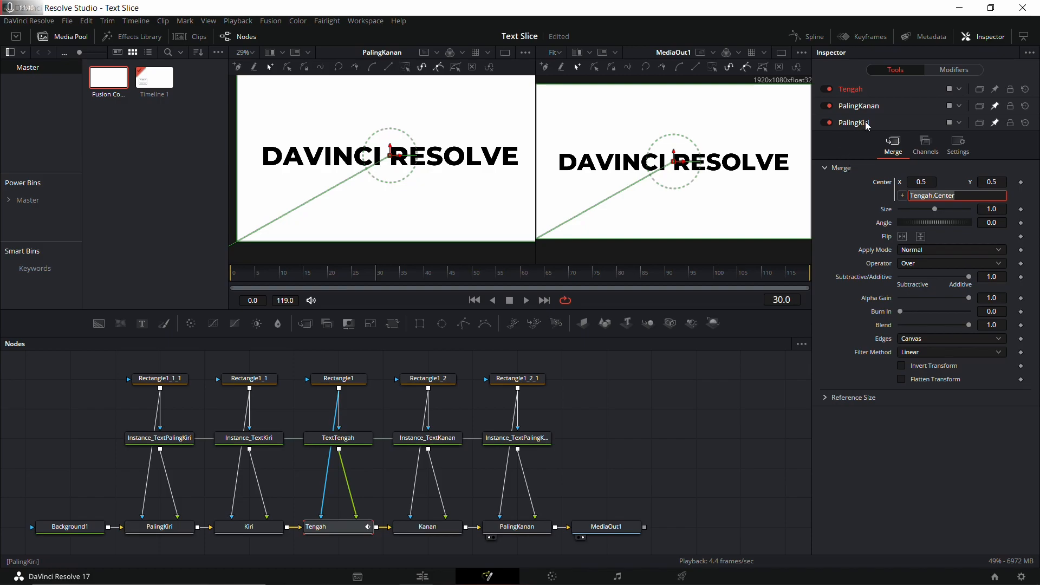
Link the PalingKanan merge's Center to Tengah.Center with an expression.
{"action": "left_click", "coordinate": [857, 108]}
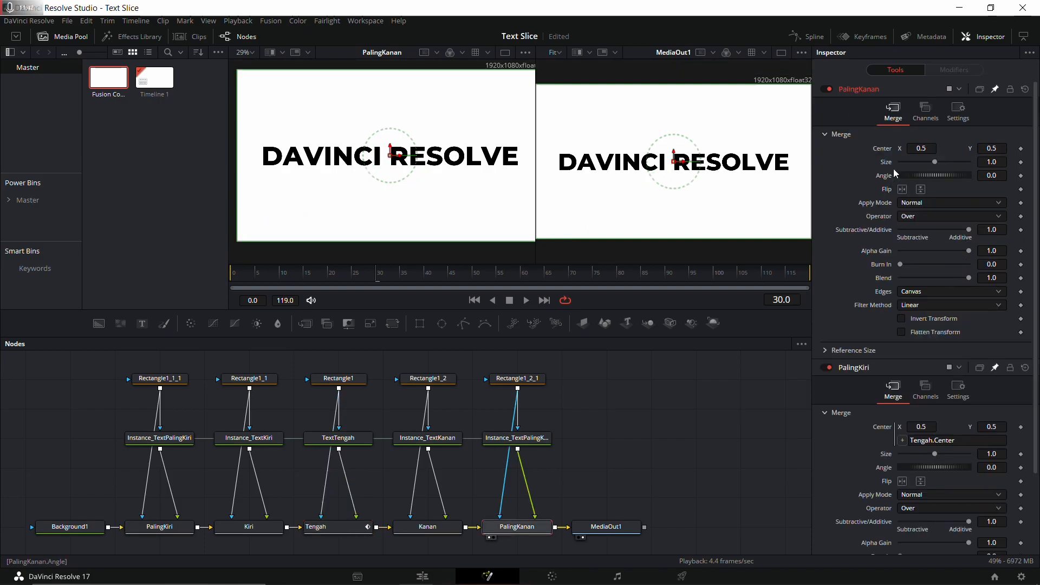
{"action": "right_click", "coordinate": [887, 151]}
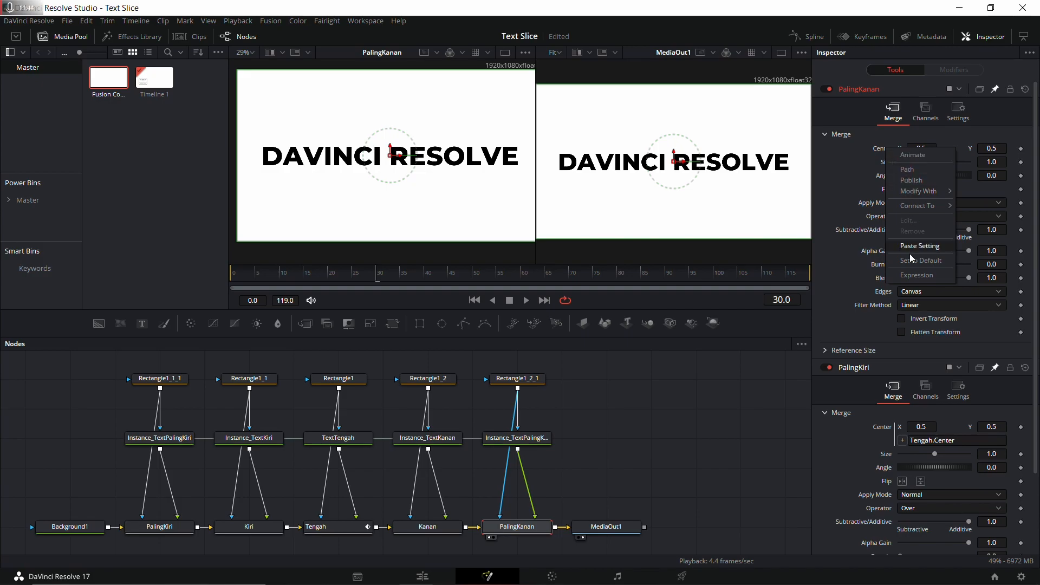
{"action": "left_click", "coordinate": [911, 276]}
{"action": "key", "text": "ctrl+a"}
{"action": "type", "text": "Tengah.Center"}
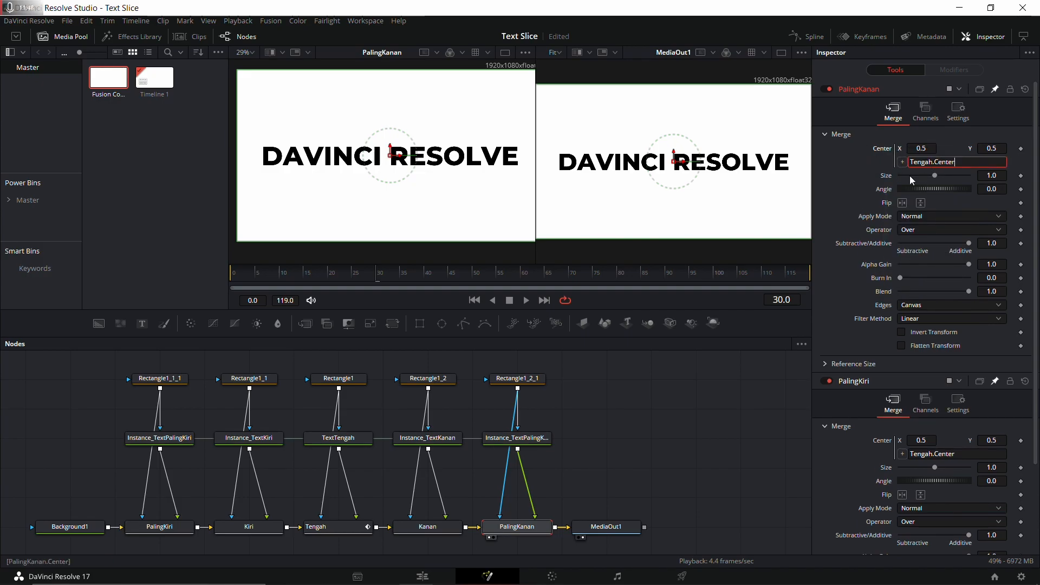
{"action": "left_click", "coordinate": [691, 414]}
Play the composition from frame 0 to check the linked slice motion, and return to frame 30.
{"action": "left_click_drag", "start_coordinate": [290, 275], "coordinate": [231, 274]}
{"action": "key", "text": "space"}
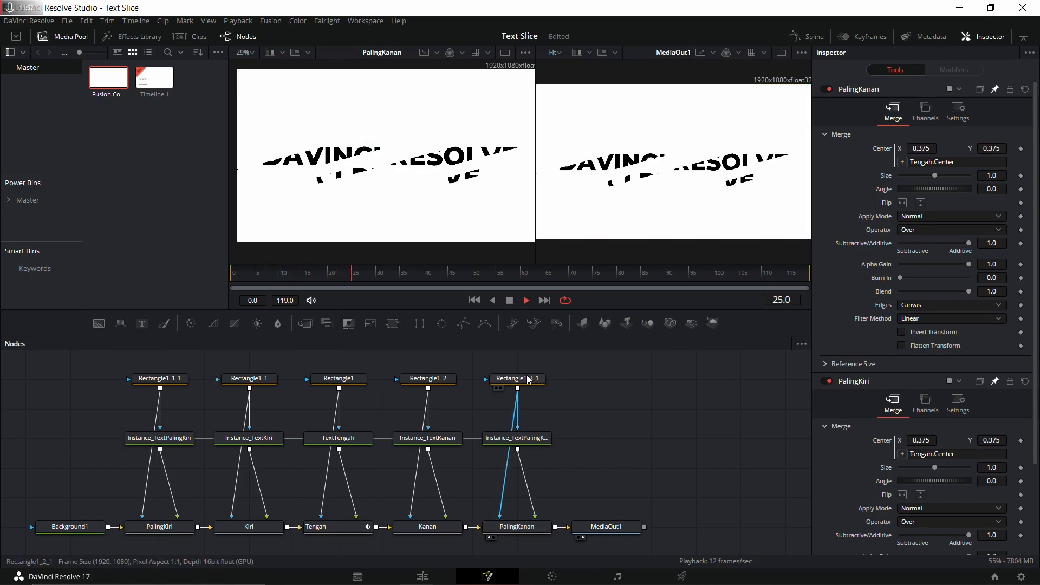
{"action": "key", "text": "space"}
{"action": "left_click_drag", "start_coordinate": [396, 274], "coordinate": [378, 278]}
Select the Kiri merge and set its Center X and Y to 1.25 at frame 0.
{"action": "left_click", "coordinate": [257, 530]}
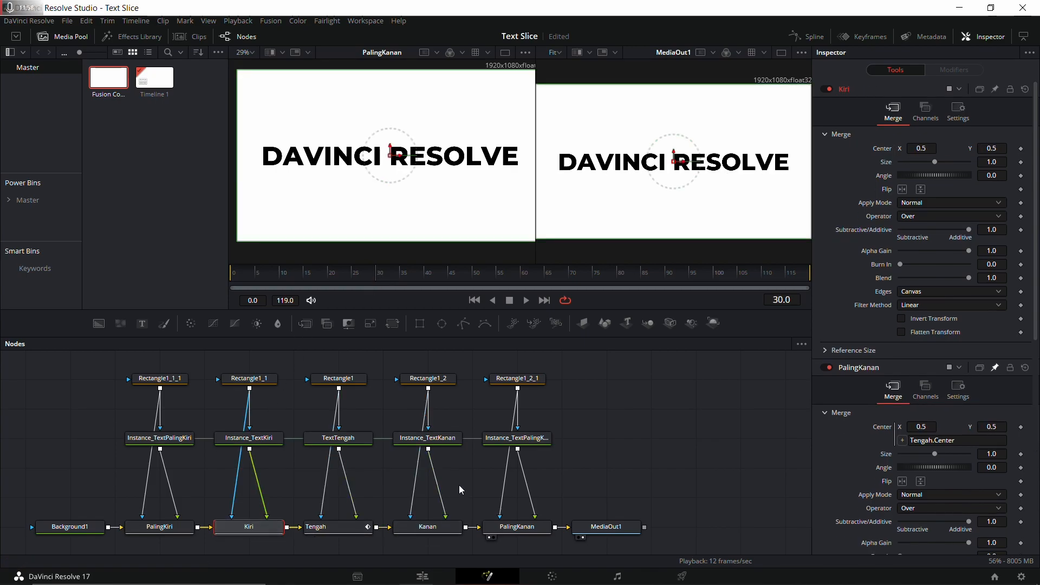
{"action": "left_click", "coordinate": [924, 149]}
{"action": "key", "text": "Tab"}
{"action": "left_click", "coordinate": [232, 274]}
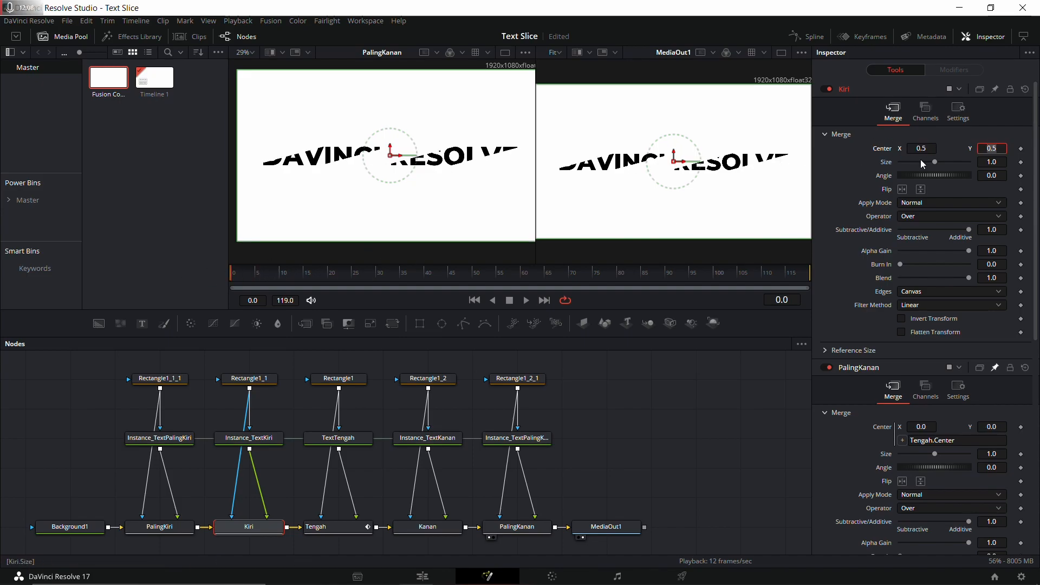
{"action": "key", "text": "shift+Tab"}
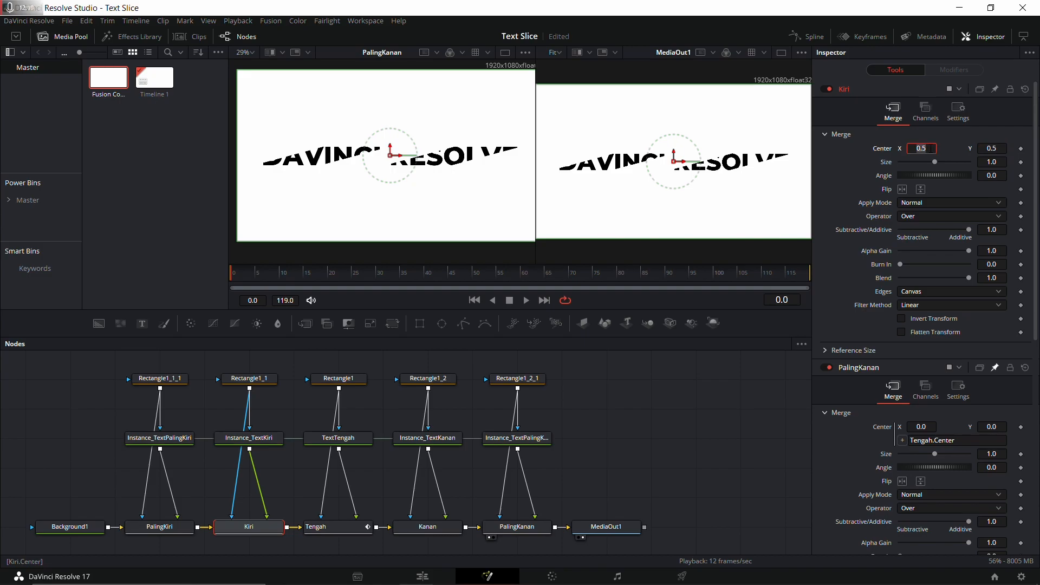
{"action": "type", "text": "1.25"}
{"action": "key", "text": "Tab"}
{"action": "type", "text": "1.25"}
{"action": "key", "text": "Tab"}
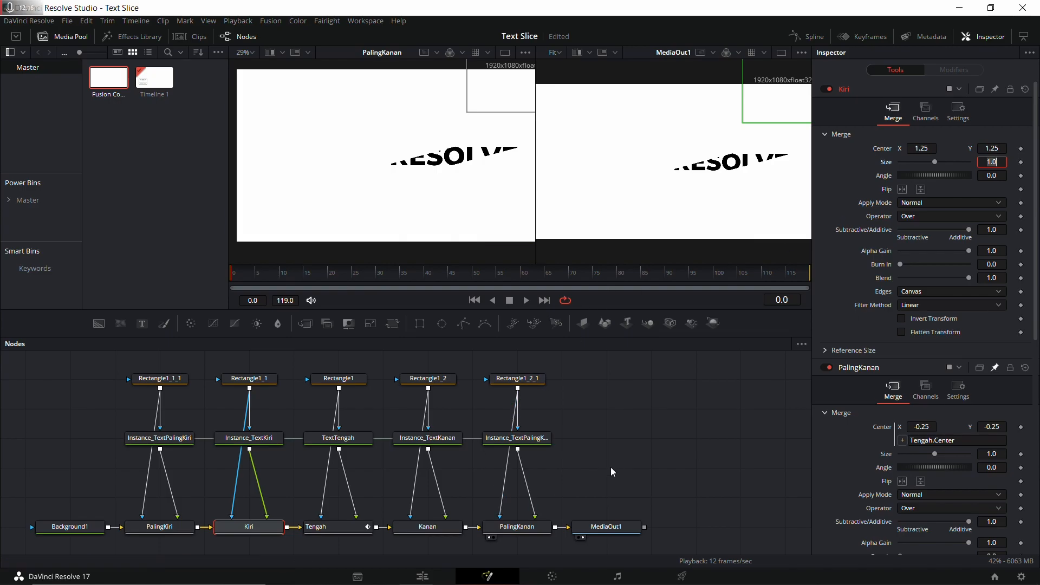
Add a Center keyframe to the Kiri merge at frame 0.
{"action": "left_click", "coordinate": [438, 527]}
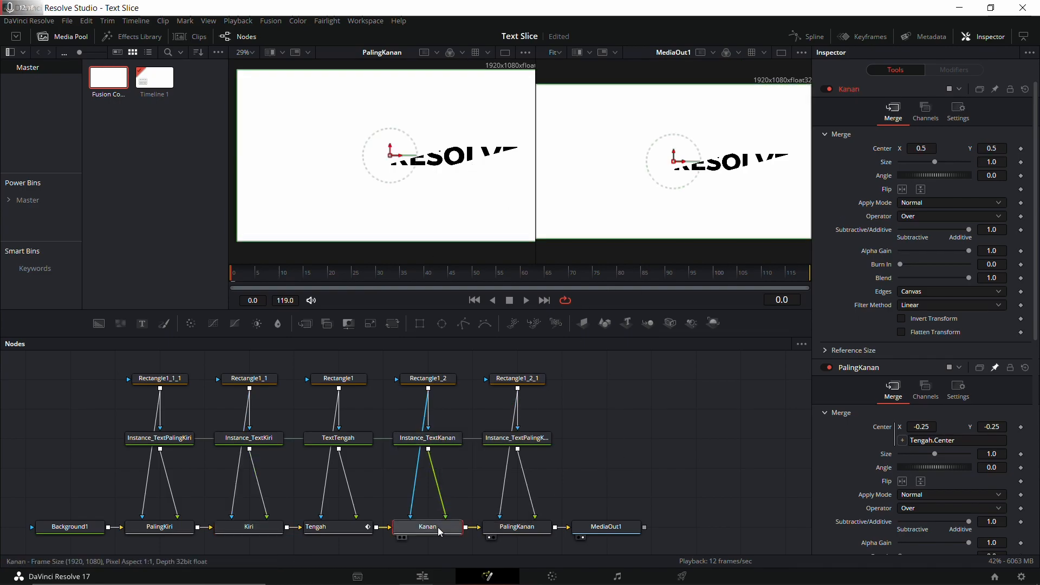
{"action": "left_click", "coordinate": [259, 529]}
{"action": "left_click", "coordinate": [308, 528]}
{"action": "left_click", "coordinate": [279, 528]}
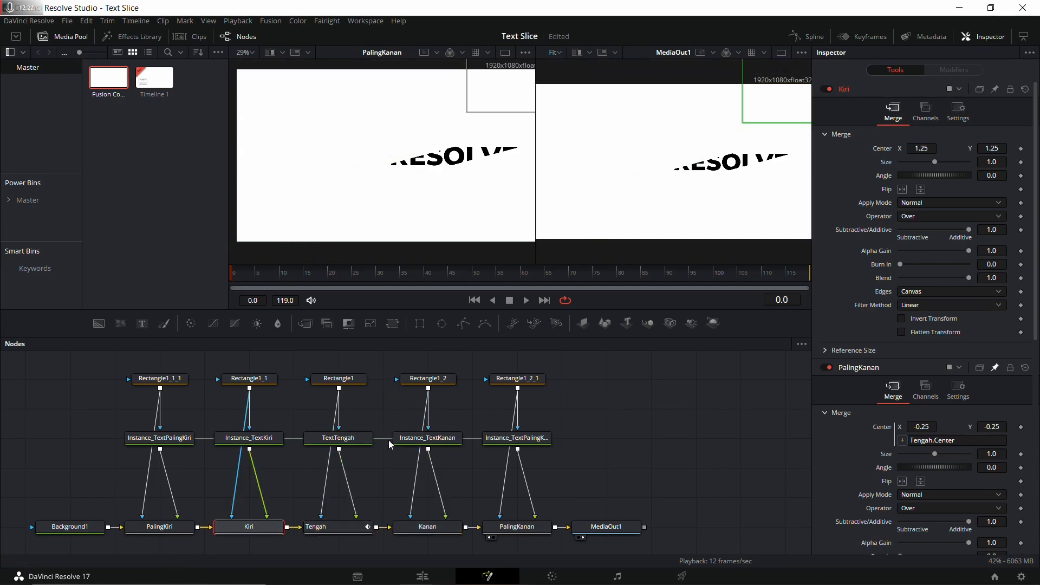
{"action": "left_click", "coordinate": [1022, 150]}
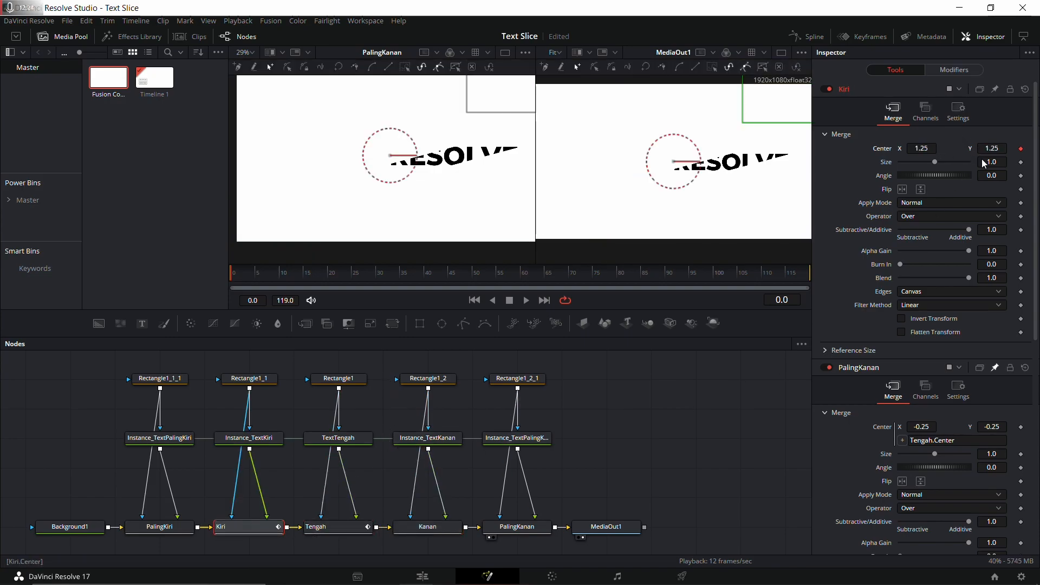
At frame 30, keyframe the Kiri merge's Center at X 0.5 and Y 0.5.
{"action": "left_click", "coordinate": [378, 274]}
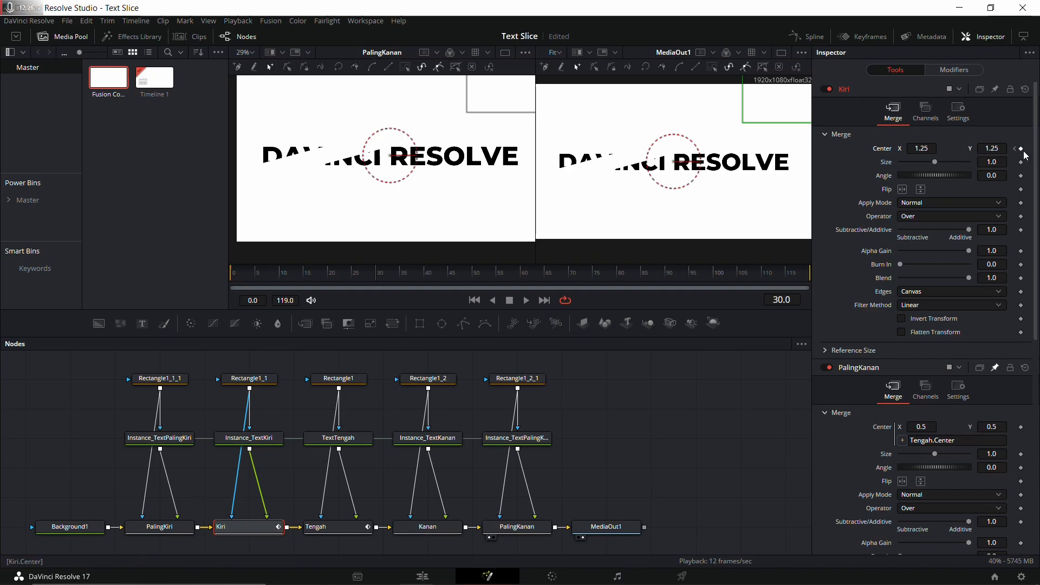
{"action": "left_click", "coordinate": [922, 148]}
{"action": "key", "text": "BackSpace"}
{"action": "type", "text": ".5"}
{"action": "key", "text": "Tab"}
{"action": "type", "text": ".5"}
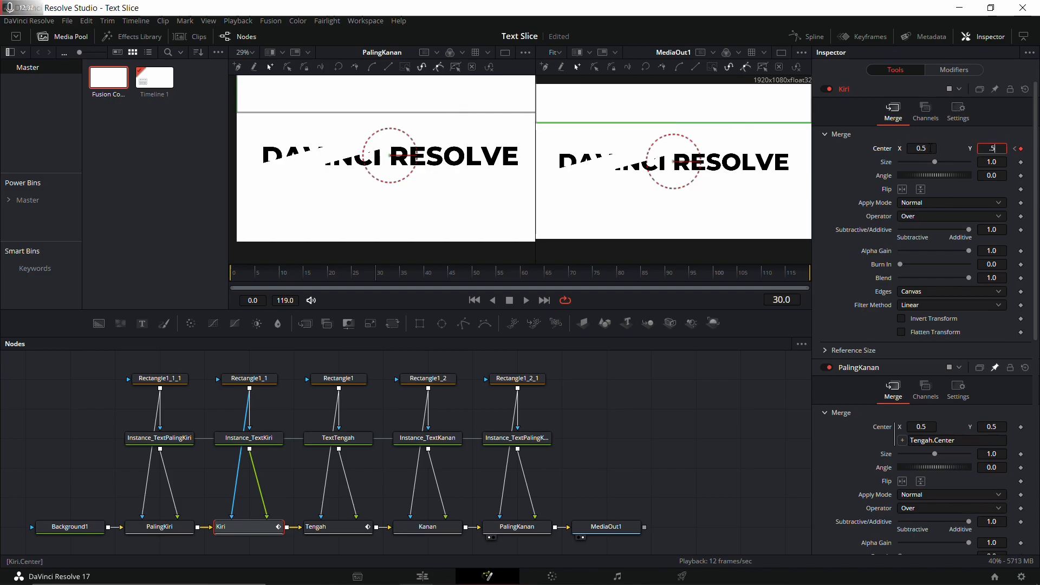
{"action": "key", "text": "Tab"}
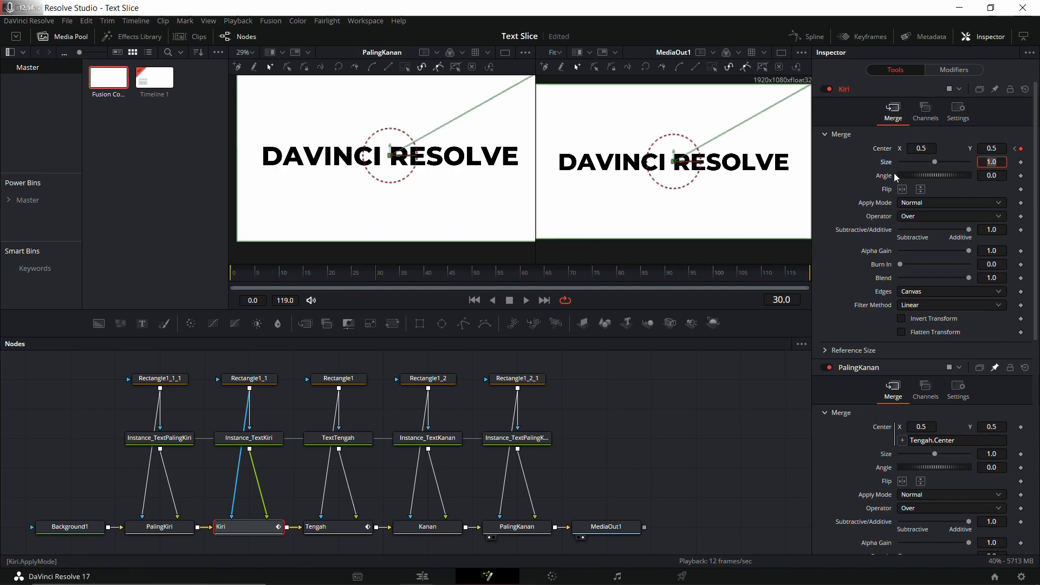
Unpin PalingKanan and PalingKiri, pin the Kanan merge in the Inspector, and show Kiri's controls alongside it.
{"action": "left_click", "coordinate": [998, 367]}
{"action": "scroll", "coordinate": [998, 368], "scroll_direction": "down", "scroll_amount": 3}
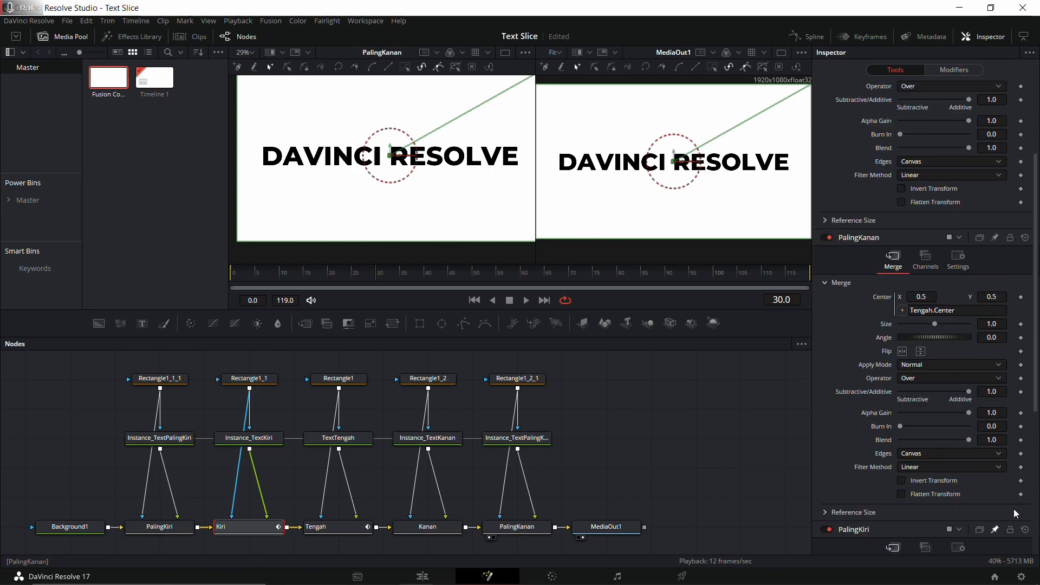
{"action": "left_click", "coordinate": [440, 527]}
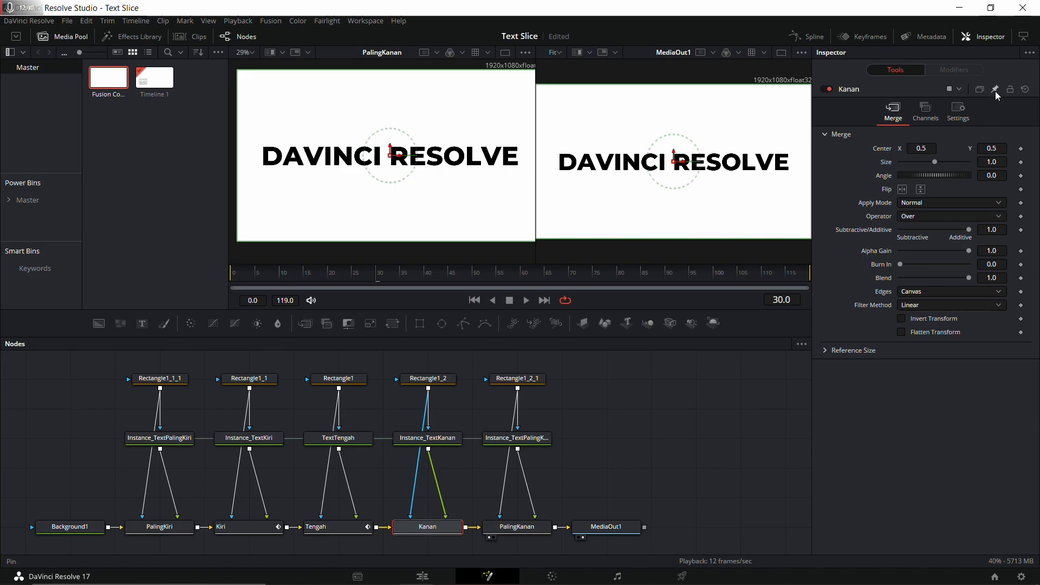
{"action": "left_click", "coordinate": [264, 528]}
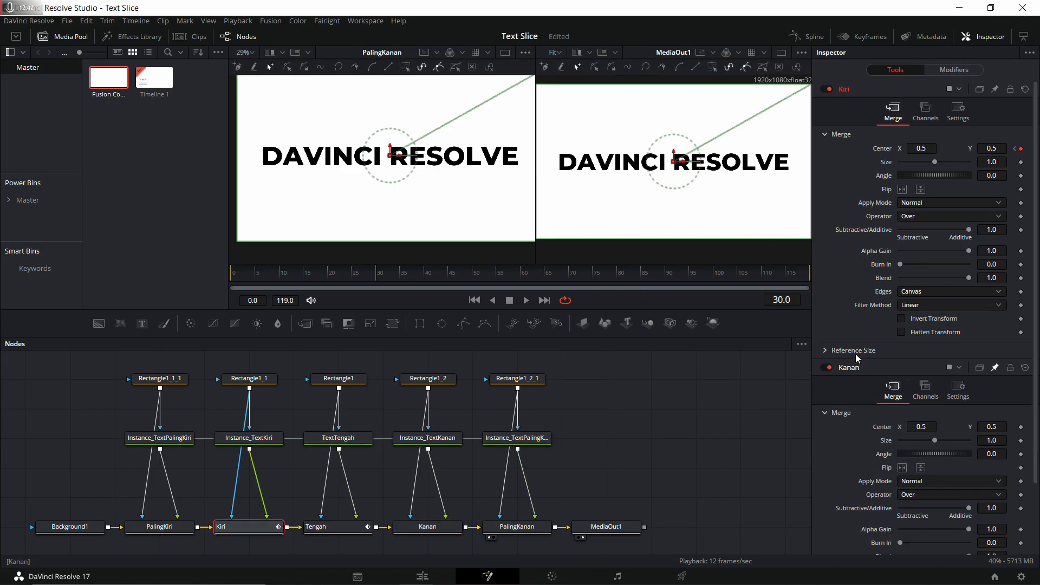
Link the Kanan merge's Center to Kiri.Center with an expression.
{"action": "right_click", "coordinate": [887, 437]}
{"action": "left_click", "coordinate": [925, 558]}
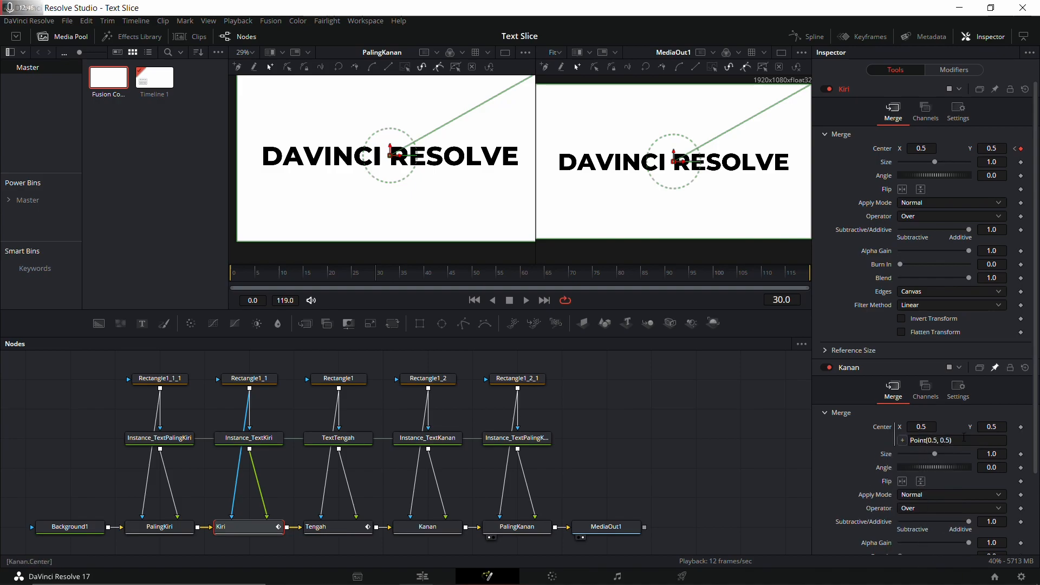
{"action": "left_click_drag", "start_coordinate": [964, 437], "coordinate": [844, 434]}
{"action": "key", "text": "BackSpace"}
{"action": "type", "text": "Tengah.Center"}
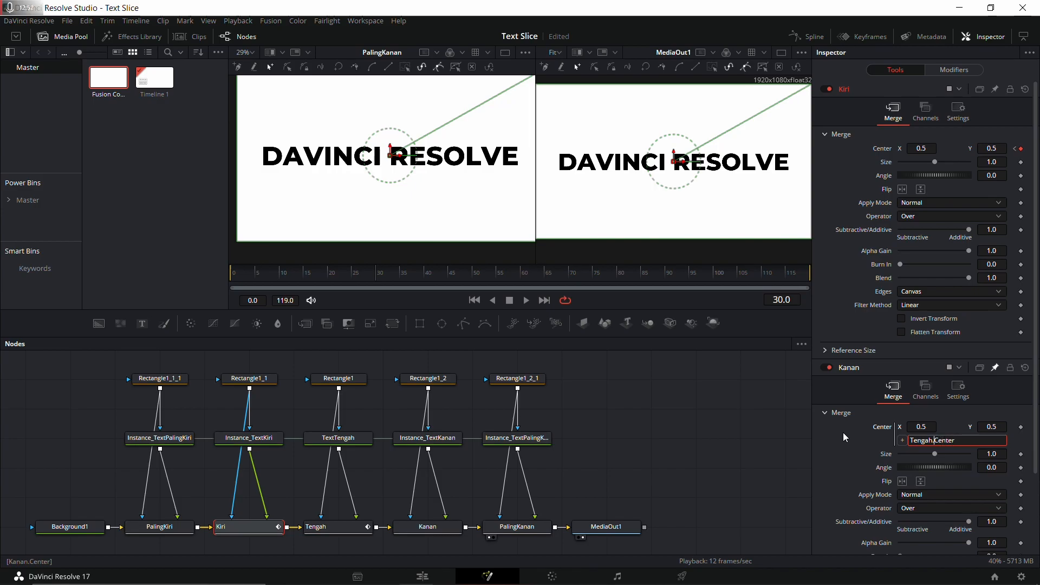
{"action": "key", "text": "BackSpace"}
{"action": "key", "text": "BackSpace"}
{"action": "key", "text": "BackSpace"}
{"action": "key", "text": "BackSpace"}
{"action": "key", "text": "BackSpace"}
{"action": "key", "text": "BackSpace"}
{"action": "type", "text": "Kiri"}
{"action": "key", "text": "Tab"}
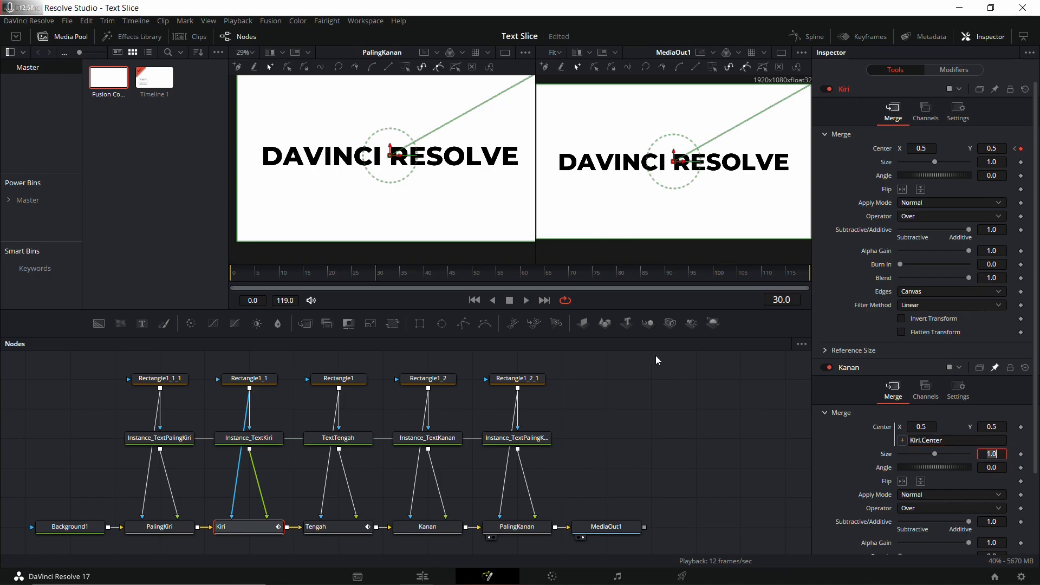
Pin the Kiri merge instead of Kanan in the Inspector and show Tengah's controls alongside it.
{"action": "left_click_drag", "start_coordinate": [233, 272], "coordinate": [378, 276]}
{"action": "left_click", "coordinate": [666, 272]}
{"action": "left_click", "coordinate": [995, 368]}
{"action": "left_click", "coordinate": [341, 527]}
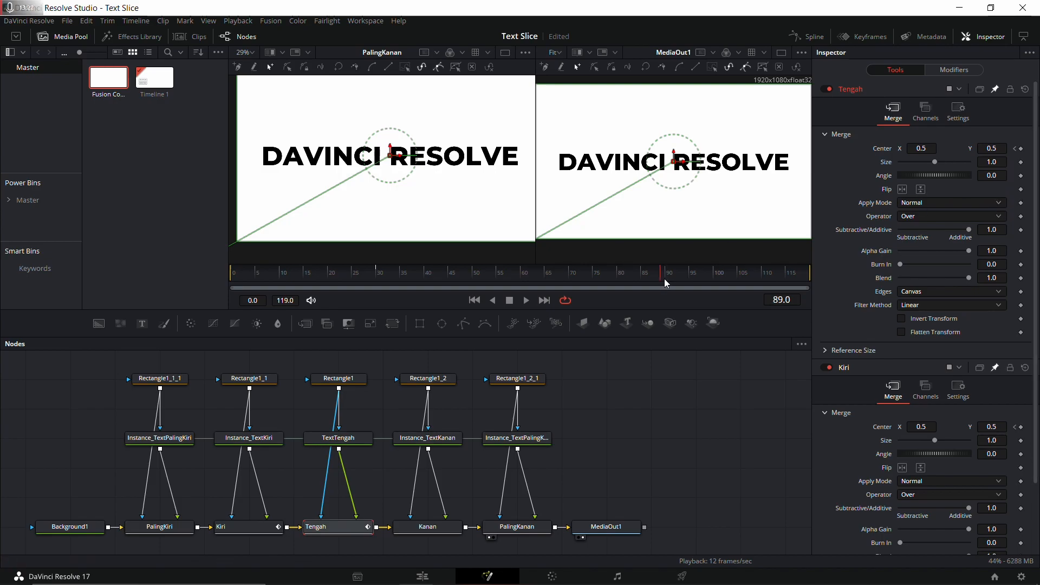
At frame 90, add Center keyframes to Tengah and Kiri and set Tengah's Center X and Y to 0.51.
{"action": "left_click", "coordinate": [1021, 148]}
{"action": "left_click", "coordinate": [1021, 427]}
{"action": "left_click", "coordinate": [934, 151]}
{"action": "type", "text": ".4"}
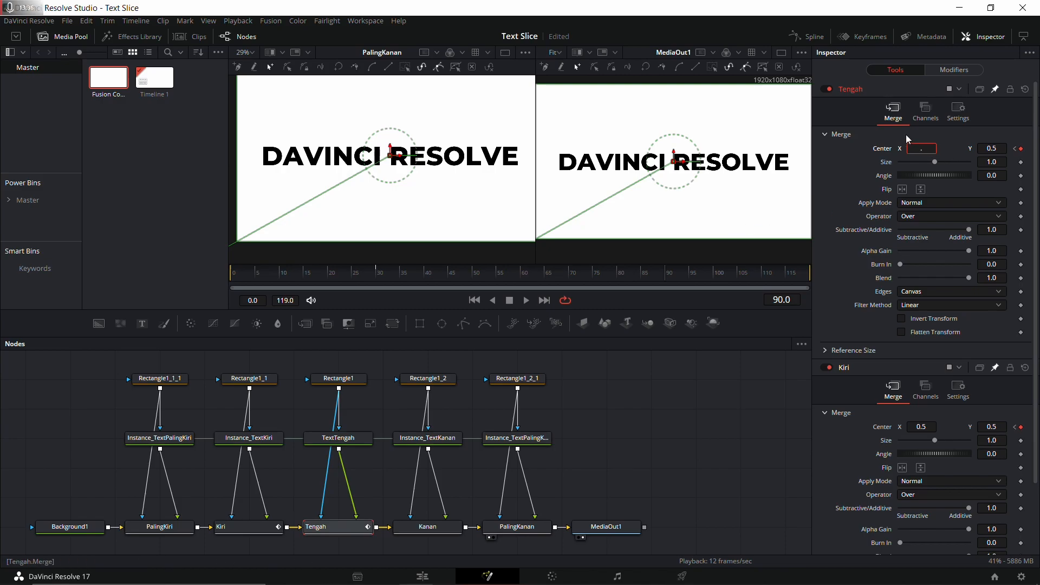
{"action": "key", "text": "Tab"}
{"action": "type", "text": ".51"}
{"action": "key", "text": "Tab"}
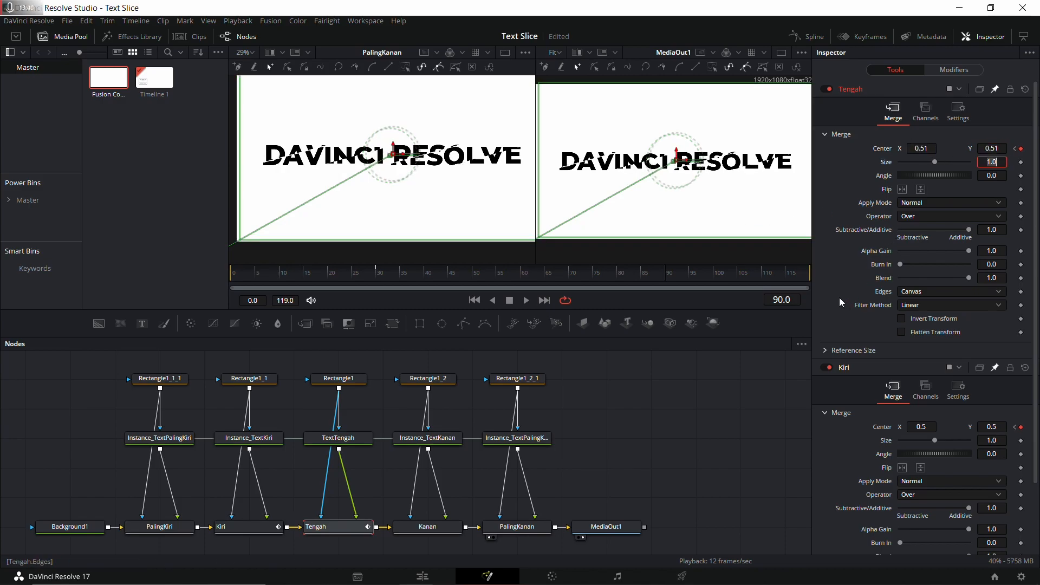
Go to Tengah's keyframe at frame 30 and set the Kiri merge's Center X and Y to 0.49.
{"action": "left_click", "coordinate": [929, 427]}
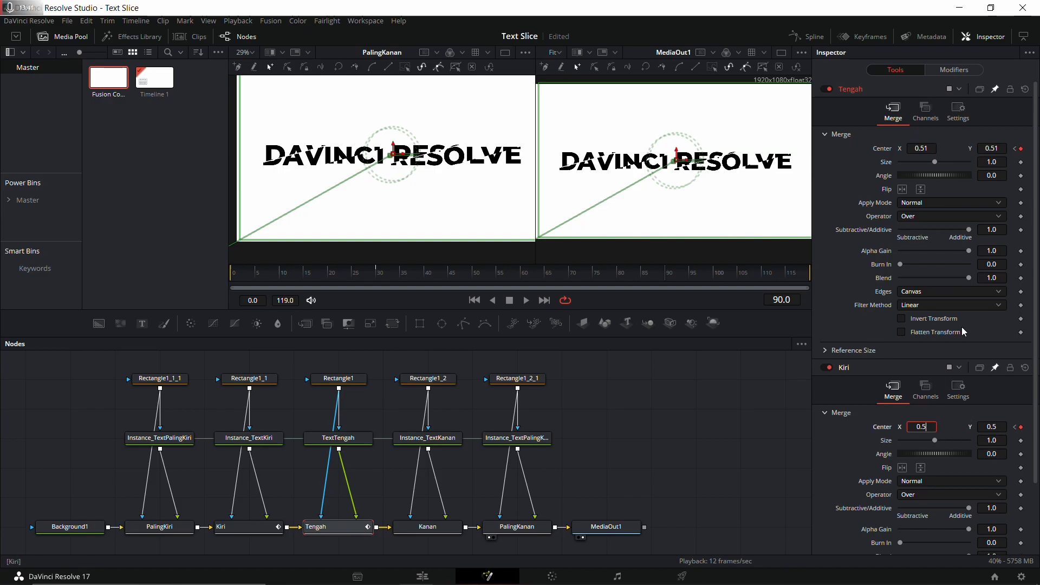
{"action": "left_click", "coordinate": [1016, 150]}
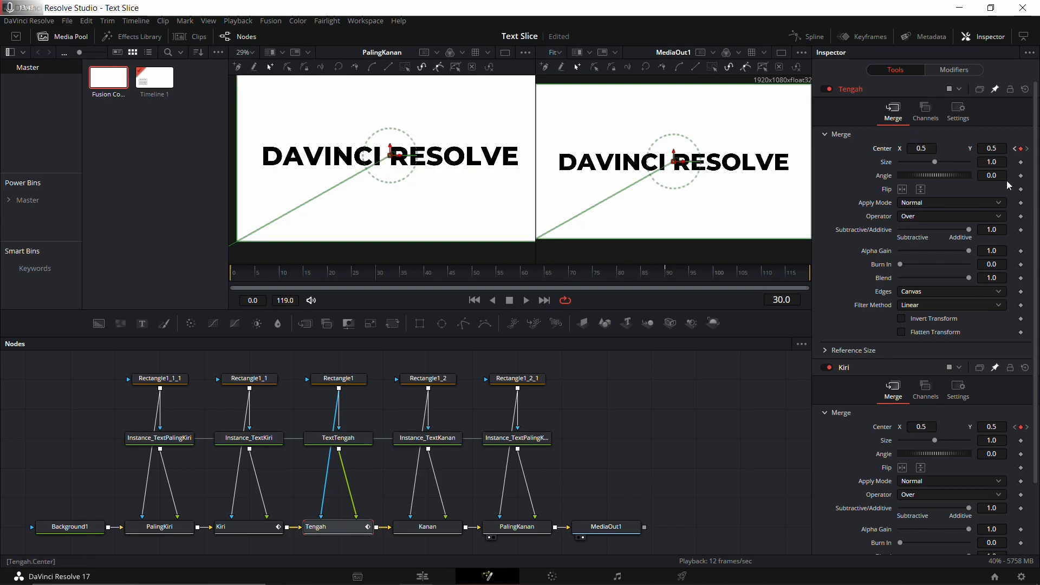
{"action": "left_click", "coordinate": [1016, 149]}
{"action": "left_click", "coordinate": [1028, 148]}
{"action": "left_click", "coordinate": [928, 427]}
{"action": "type", "text": "0.49"}
{"action": "key", "text": "Tab"}
{"action": "key", "text": "BackSpace"}
{"action": "type", "text": ".49"}
{"action": "key", "text": "Tab"}
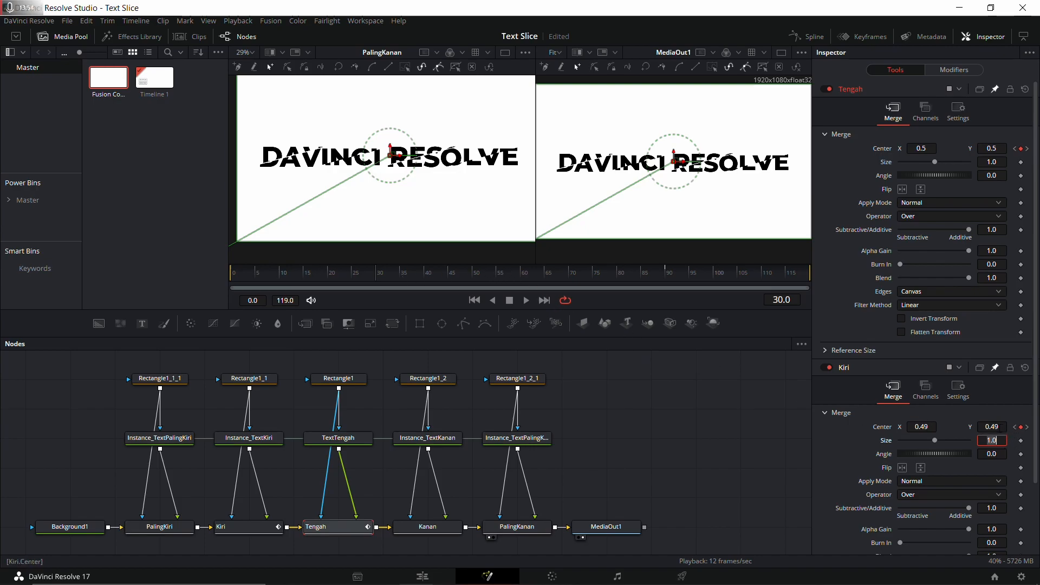
Restore the Kiri merge's Center at frame 30 to X 0.5 and Y 0.5.
{"action": "left_click", "coordinate": [934, 427]}
{"action": "type", "text": ".5"}
{"action": "key", "text": "Tab"}
{"action": "type", "text": ".5"}
{"action": "key", "text": "Tab"}
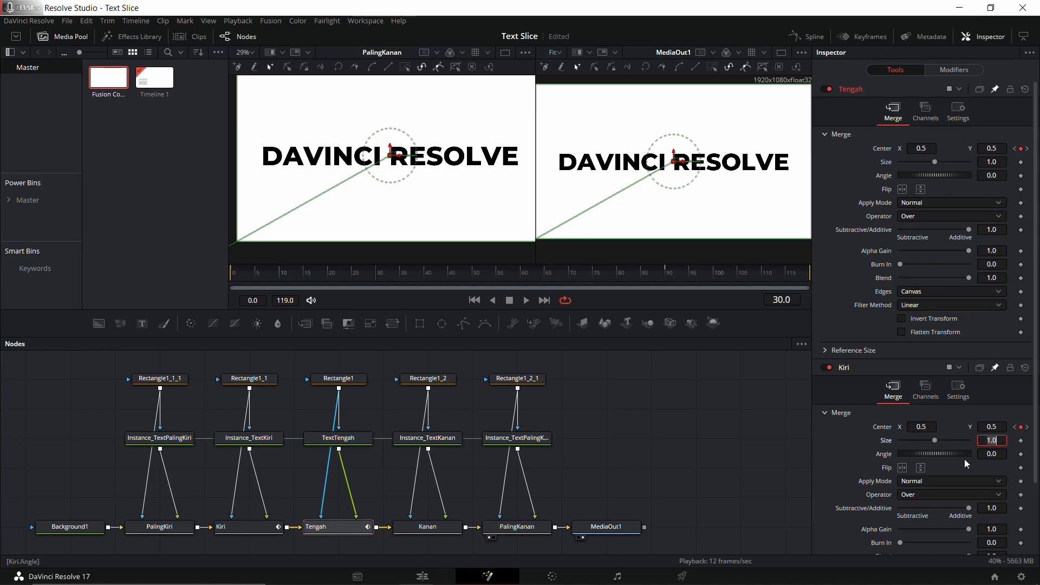
At the frame 90 keyframe, set the Kiri merge's Center X and Y to 0.49.
{"action": "left_click", "coordinate": [1031, 431]}
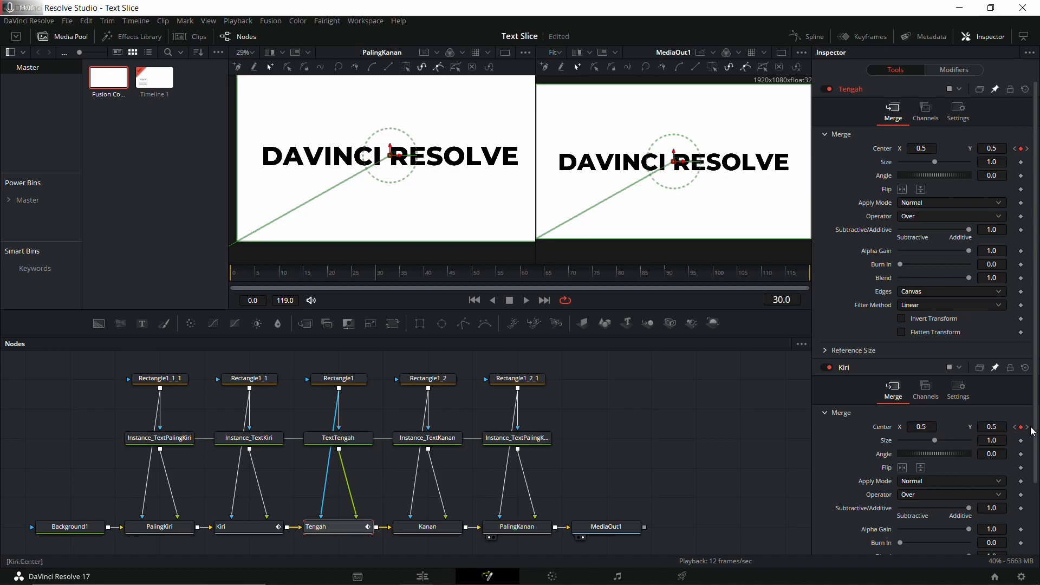
{"action": "left_click", "coordinate": [1028, 428]}
{"action": "left_click", "coordinate": [930, 425]}
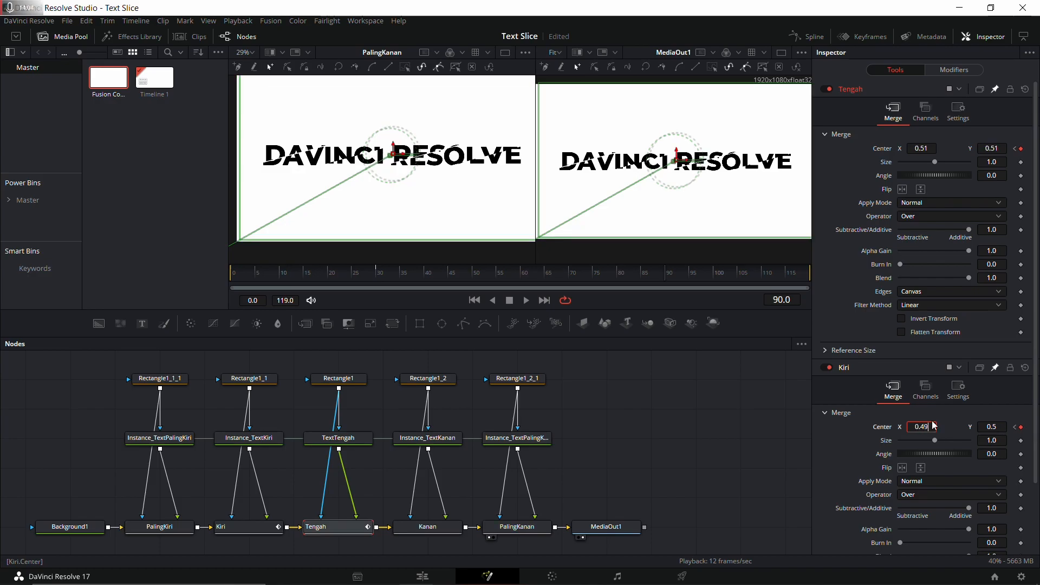
{"action": "key", "text": "Tab"}
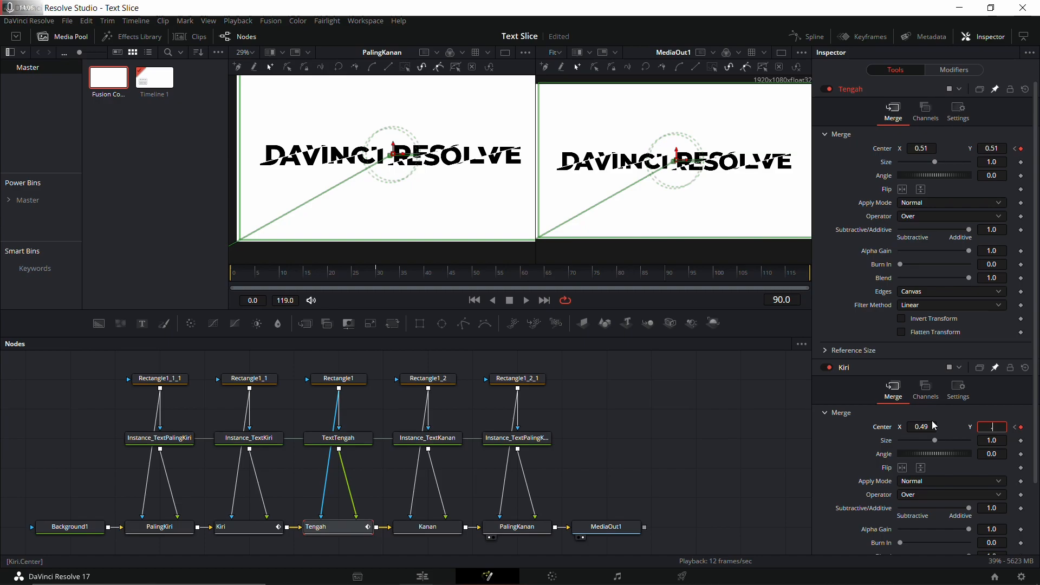
{"action": "type", "text": ".49"}
{"action": "key", "text": "Tab"}
At frame 119, keyframe the Kiri merge's Center at X -0.25 and Y -0.25.
{"action": "left_click_drag", "start_coordinate": [672, 274], "coordinate": [817, 287]}
{"action": "left_click", "coordinate": [933, 427]}
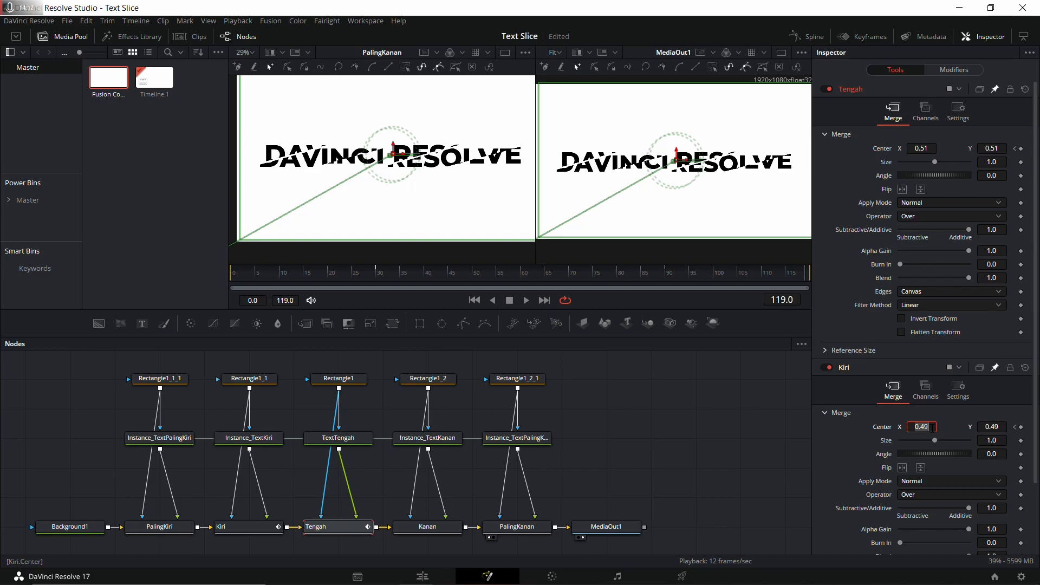
{"action": "type", "text": "-.25"}
{"action": "double_click", "coordinate": [933, 428]}
{"action": "key", "text": "Tab"}
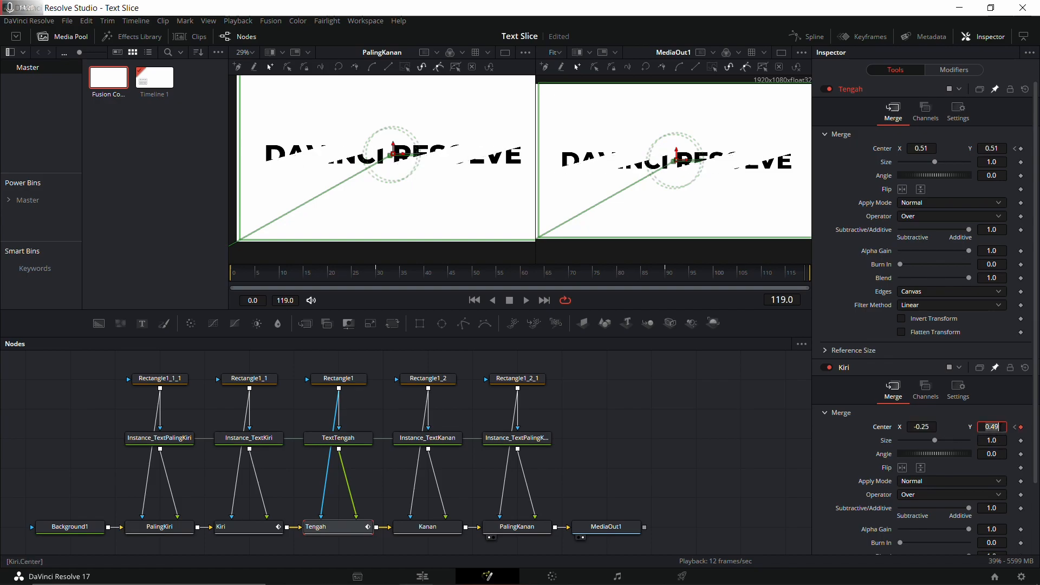
{"action": "type", "text": "-.25"}
{"action": "key", "text": "Tab"}
At frame 119, keyframe the Tengah merge's Center at X 1.25 and Y 1.25.
{"action": "double_click", "coordinate": [934, 149]}
{"action": "type", "text": "1.2"}
{"action": "key", "text": "Tab"}
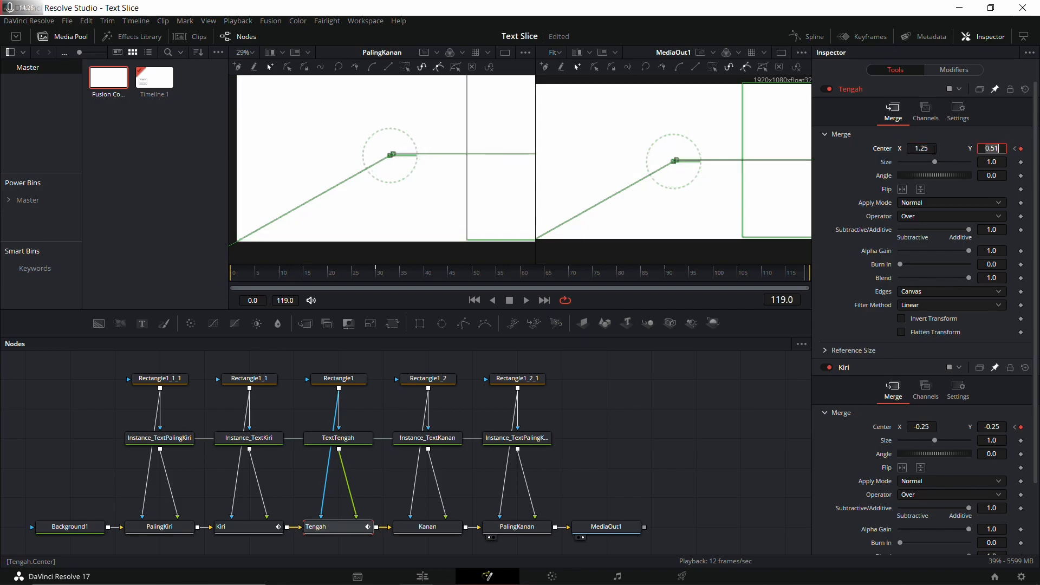
{"action": "type", "text": "1.25"}
{"action": "key", "text": "Tab"}
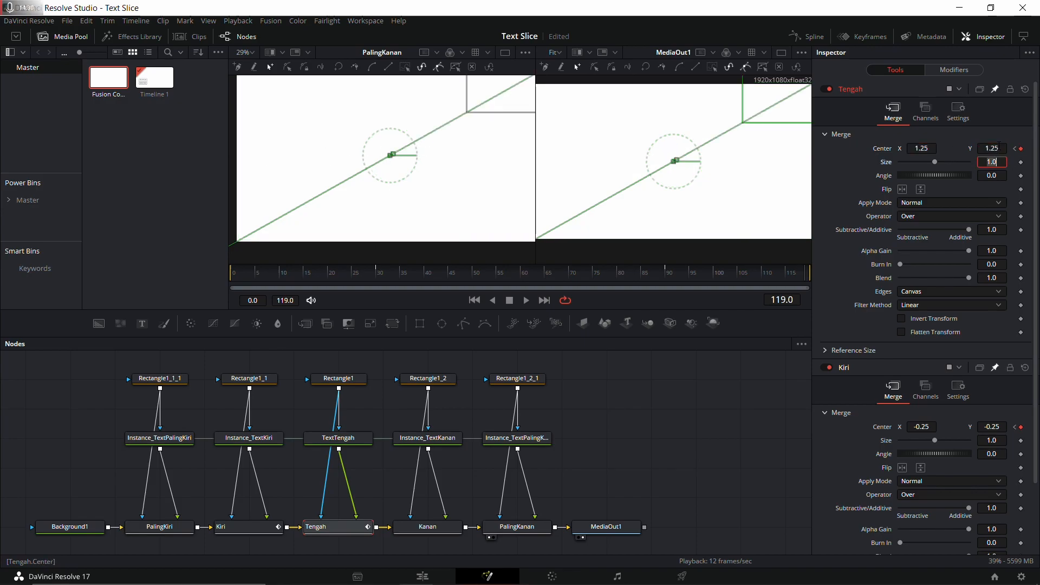
Play the finished slice animation from frame 0 to check the entry and exit motion.
{"action": "left_click_drag", "start_coordinate": [273, 275], "coordinate": [191, 276]}
{"action": "key", "text": "space"}
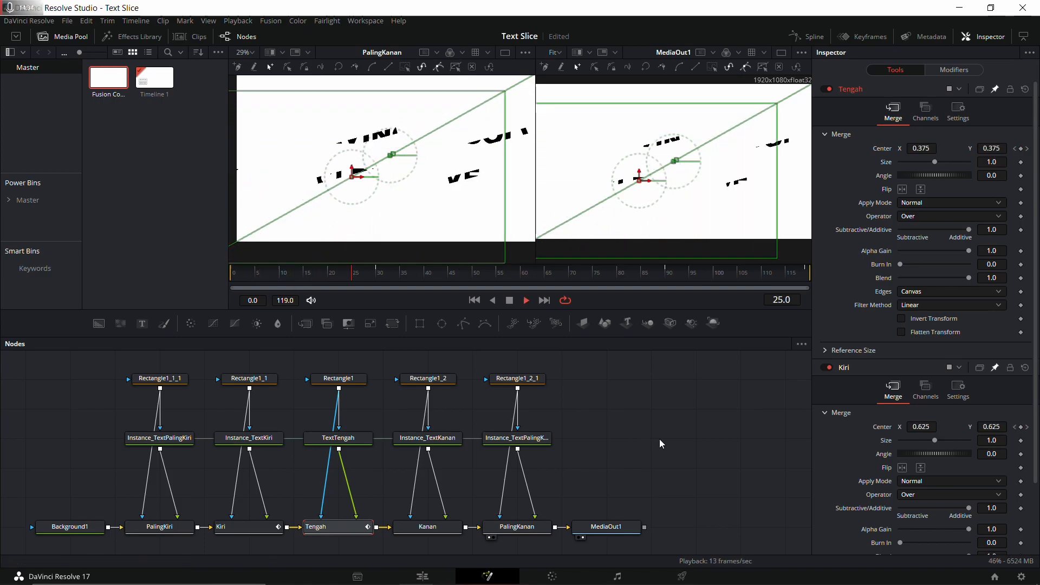
Stop the playback, save the project and show the Kiri merge's Displacement curve in the Spline editor.
{"action": "key", "text": "space"}
{"action": "key", "text": "ctrl+s"}
{"action": "left_click", "coordinate": [805, 36]}
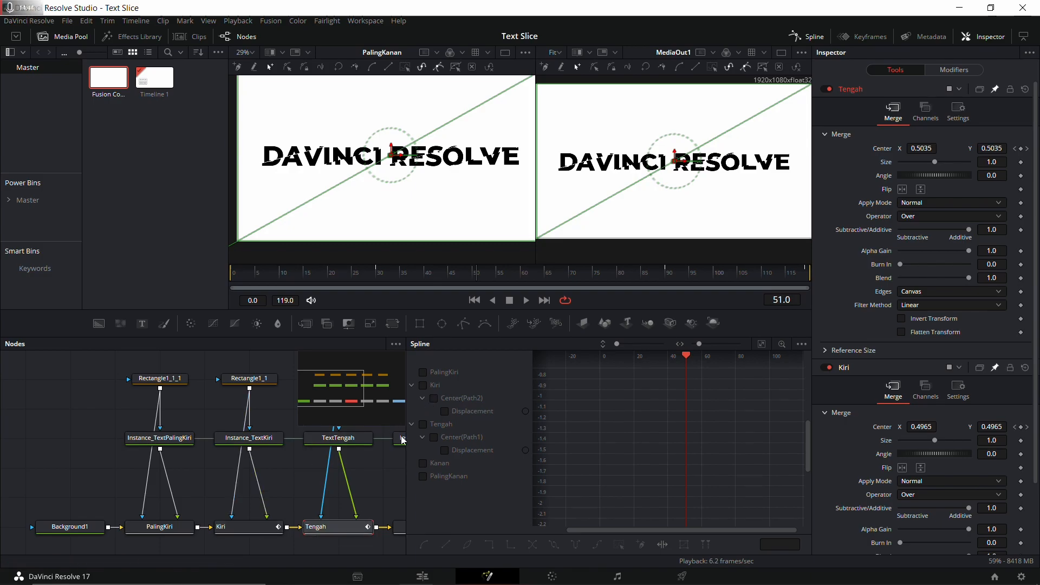
{"action": "left_click", "coordinate": [424, 387]}
Smooth Kiri's entry keyframes at frames 0 and 30, and extend the frame 30 keyframe's incoming handle back to about frame 0.
{"action": "left_click_drag", "start_coordinate": [657, 411], "coordinate": [630, 415]}
{"action": "left_click_drag", "start_coordinate": [558, 431], "coordinate": [654, 519]}
{"action": "left_click", "coordinate": [425, 545]}
{"action": "scroll", "coordinate": [599, 451], "scroll_direction": "down", "scroll_amount": 2}
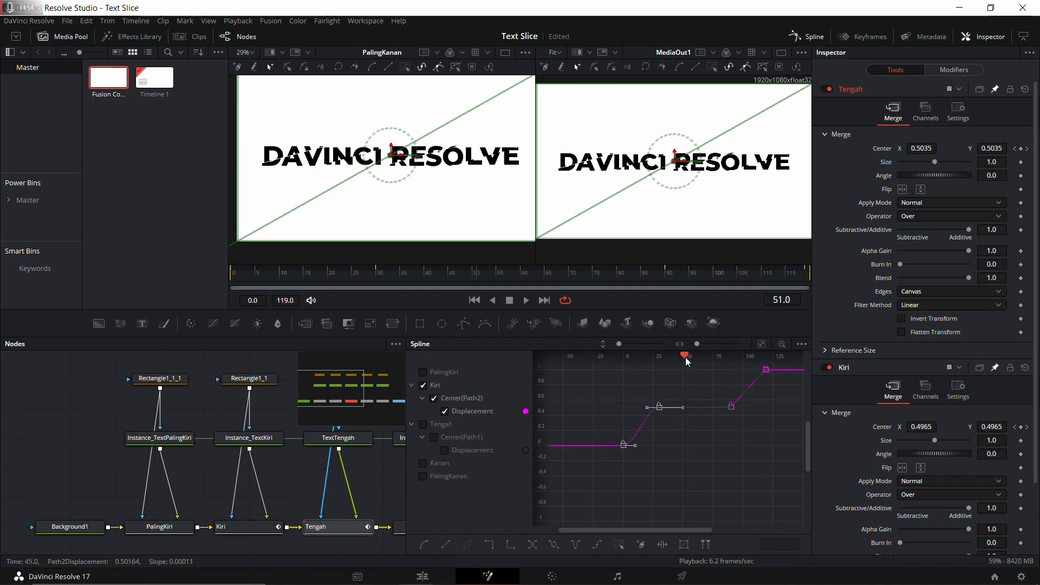
{"action": "left_click_drag", "start_coordinate": [688, 361], "coordinate": [619, 359]}
{"action": "left_click_drag", "start_coordinate": [658, 452], "coordinate": [701, 451]}
{"action": "scroll", "coordinate": [699, 450], "scroll_direction": "up", "scroll_amount": 2}
{"action": "left_click_drag", "start_coordinate": [682, 369], "coordinate": [637, 410]}
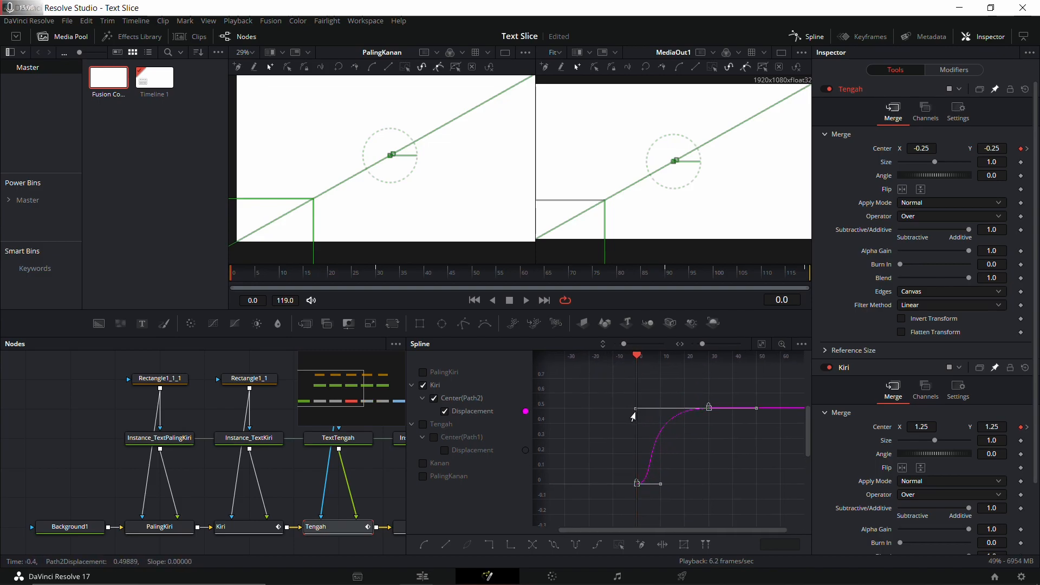
Smooth Kiri's exit keyframes at frames 90 and 119, extend the last keyframe's incoming handle back to frame 90, and save.
{"action": "left_click_drag", "start_coordinate": [641, 531], "coordinate": [724, 527]}
{"action": "left_click_drag", "start_coordinate": [676, 474], "coordinate": [582, 501]}
{"action": "left_click_drag", "start_coordinate": [700, 478], "coordinate": [622, 502]}
{"action": "left_click_drag", "start_coordinate": [635, 370], "coordinate": [707, 490]}
{"action": "left_click", "coordinate": [426, 545]}
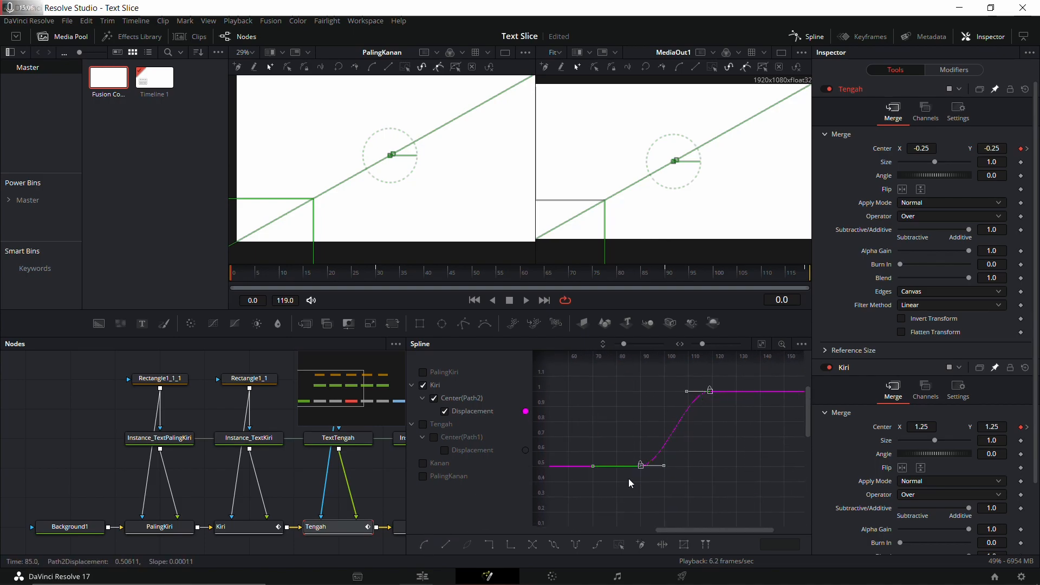
{"action": "left_click", "coordinate": [669, 277]}
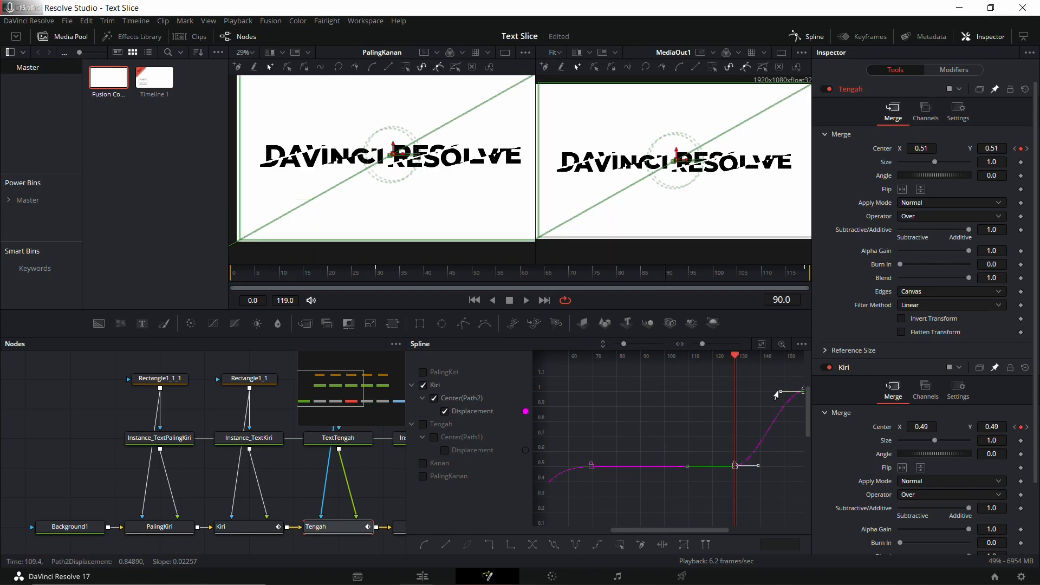
{"action": "left_click_drag", "start_coordinate": [777, 395], "coordinate": [733, 403]}
{"action": "key", "text": "ctrl+s"}
Make Tengah's Displacement curve editable with Kiri's as reference, and ease its entry keyframes, extending the frame 30 handle back to frame 0.
{"action": "left_click", "coordinate": [432, 436]}
{"action": "left_click", "coordinate": [424, 385]}
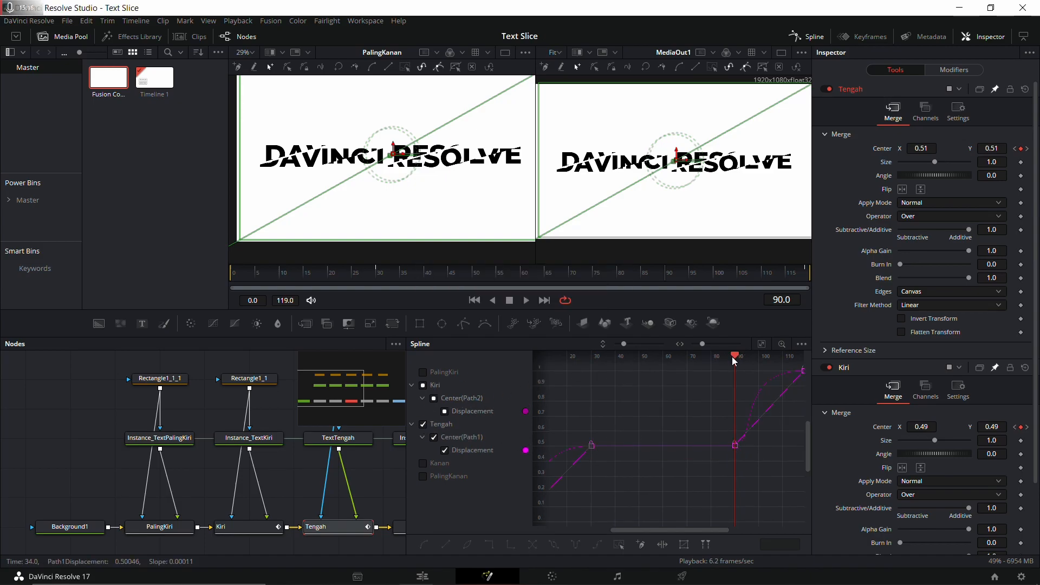
{"action": "left_click_drag", "start_coordinate": [640, 404], "coordinate": [585, 520]}
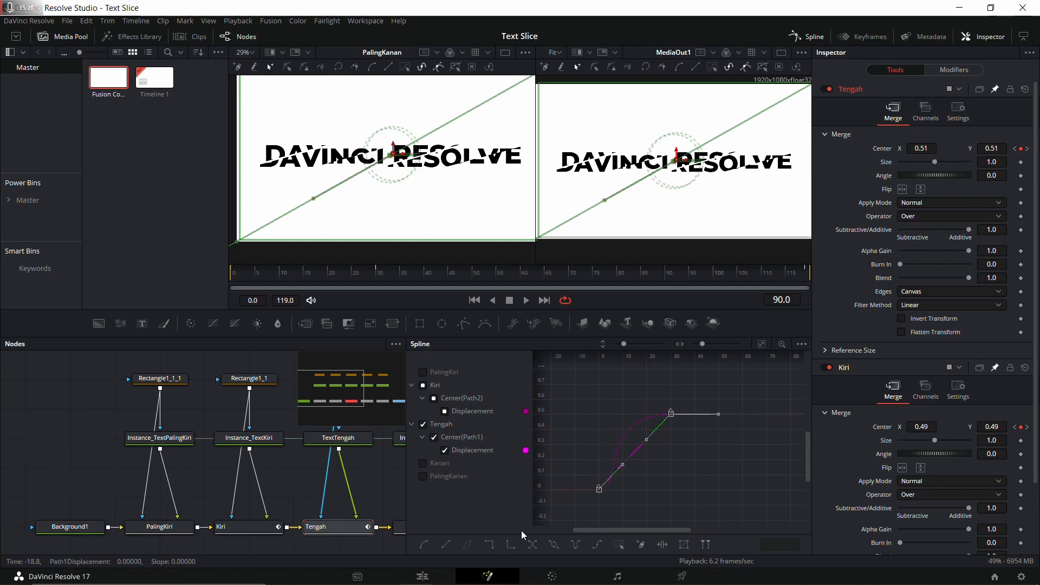
{"action": "left_click", "coordinate": [423, 547]}
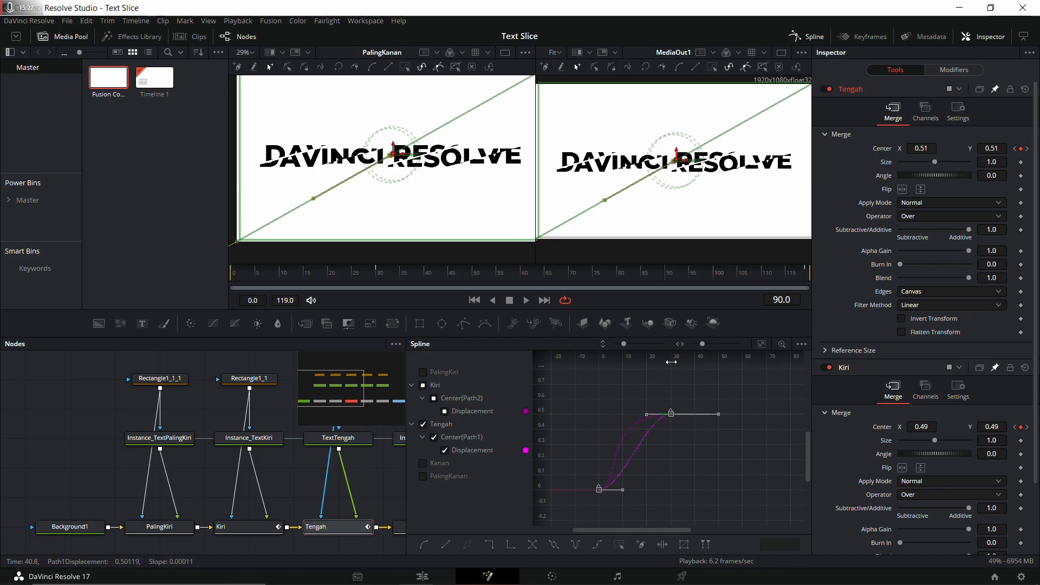
{"action": "left_click_drag", "start_coordinate": [250, 275], "coordinate": [233, 276]}
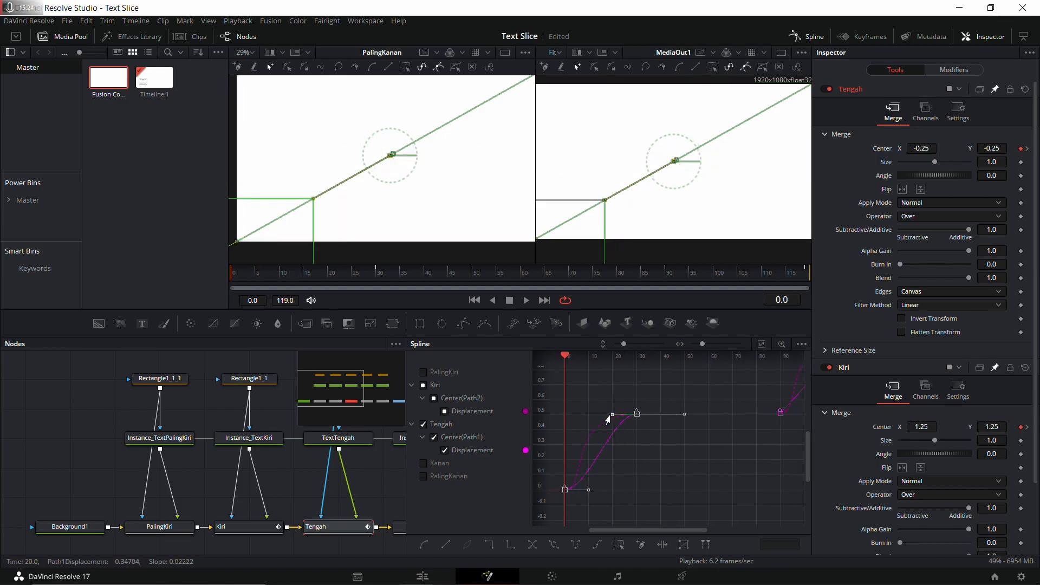
{"action": "left_click_drag", "start_coordinate": [610, 414], "coordinate": [563, 423]}
Smooth Tengah's exit keyframes at frames 90 and 119, and extend the last keyframe's incoming handle back to frame 90.
{"action": "left_click_drag", "start_coordinate": [681, 412], "coordinate": [533, 472]}
{"action": "left_click_drag", "start_coordinate": [624, 392], "coordinate": [719, 500]}
{"action": "key", "text": "s"}
{"action": "left_click_drag", "start_coordinate": [633, 276], "coordinate": [666, 277]}
{"action": "left_click_drag", "start_coordinate": [660, 432], "coordinate": [566, 444]}
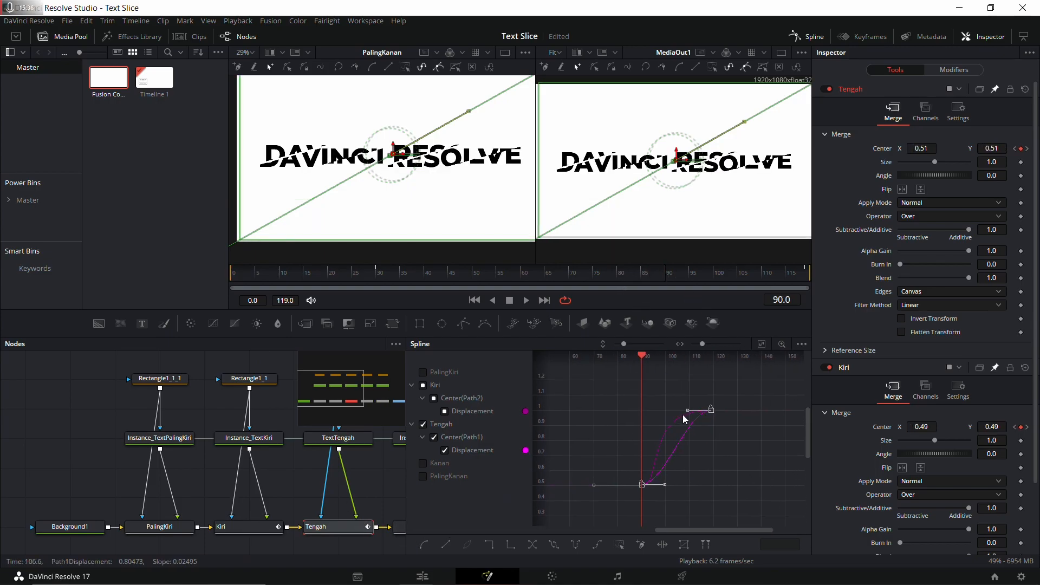
{"action": "left_click_drag", "start_coordinate": [644, 413], "coordinate": [642, 414]}
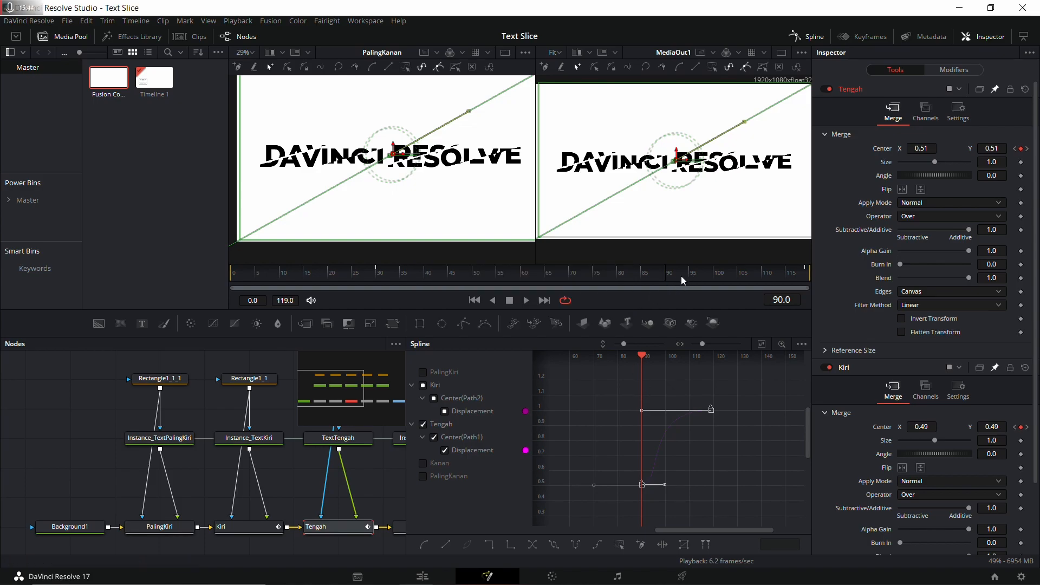
Switch to the Edit page and play the Fusion Composition clip from its start.
{"action": "left_click", "coordinate": [422, 577]}
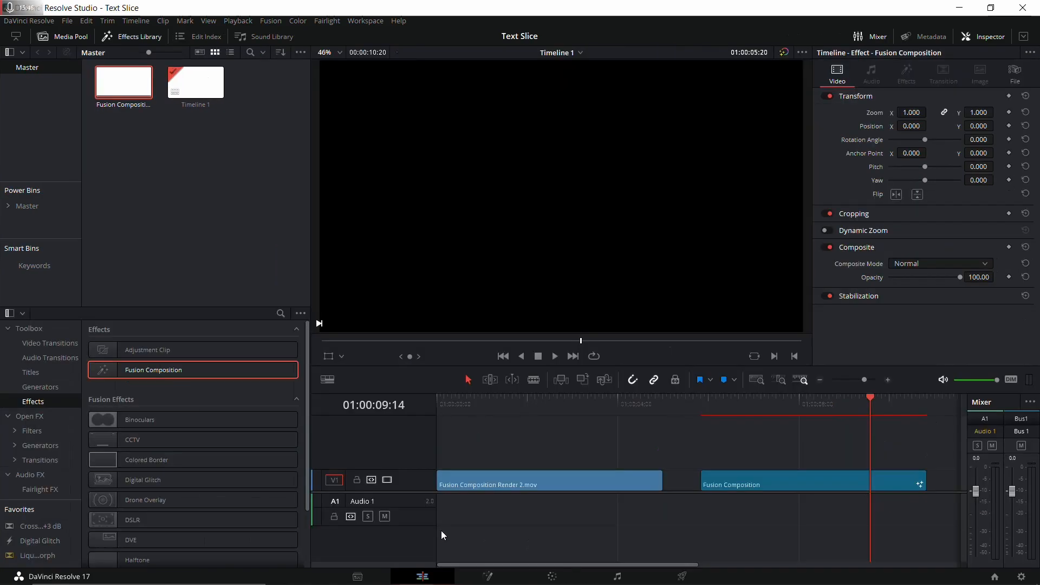
{"action": "left_click", "coordinate": [700, 405]}
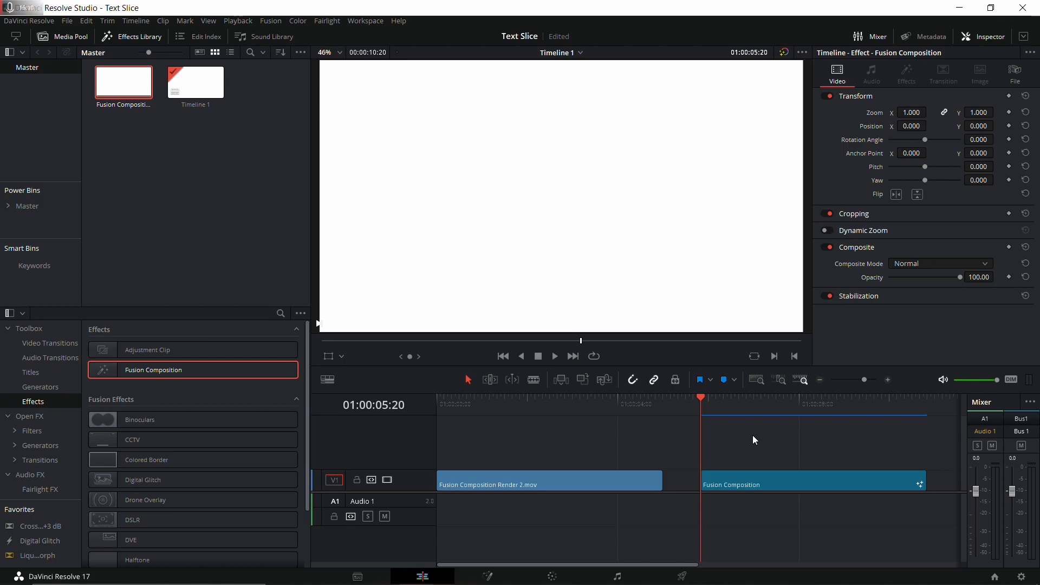
{"action": "key", "text": "space"}
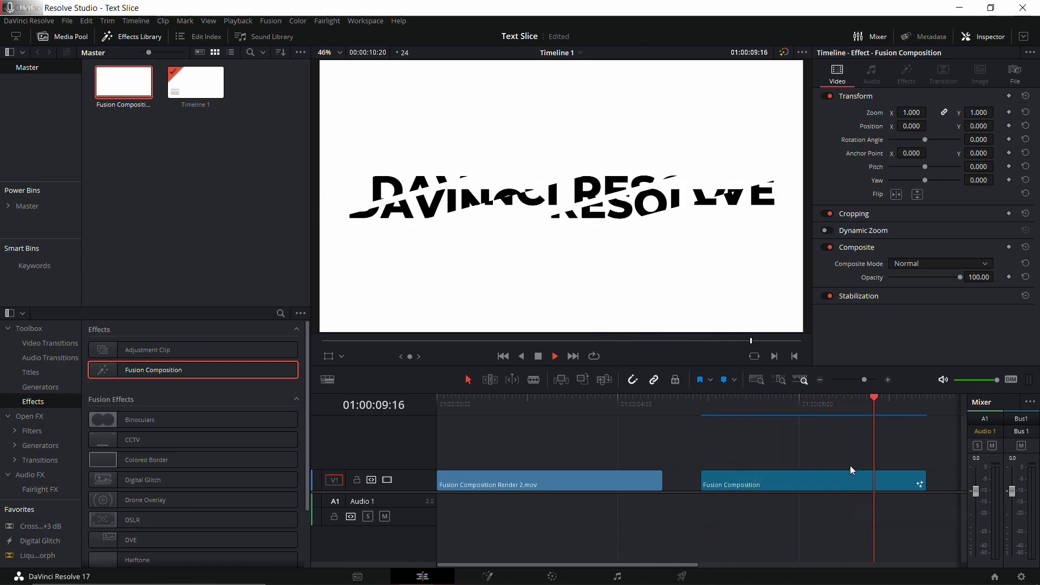
Play the Fusion Composition Render 2.mov clip from near its start for comparison.
{"action": "left_click", "coordinate": [448, 405]}
{"action": "key", "text": "space"}
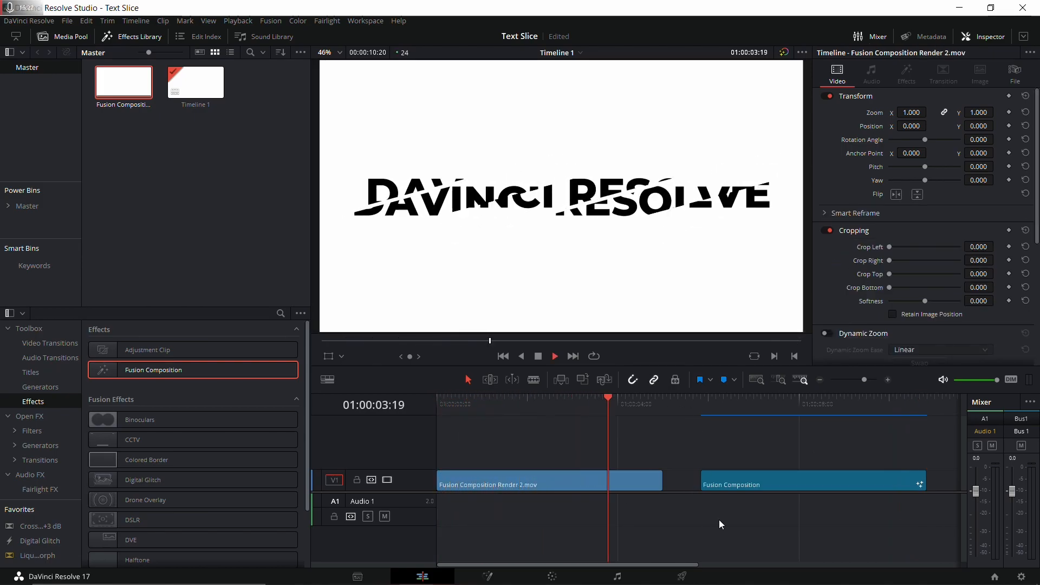
{"action": "key", "text": "space"}
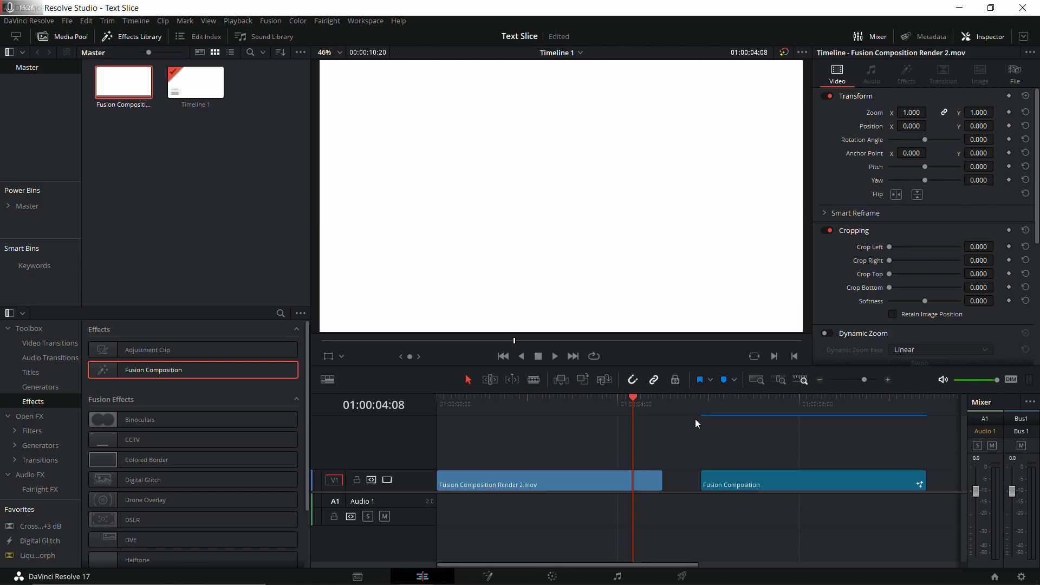
Review the clip's node tree in Fusion at 01:00:06:07, and scrub the Edit page timeline to 01:00:09:10.
{"action": "left_click", "coordinate": [721, 403]}
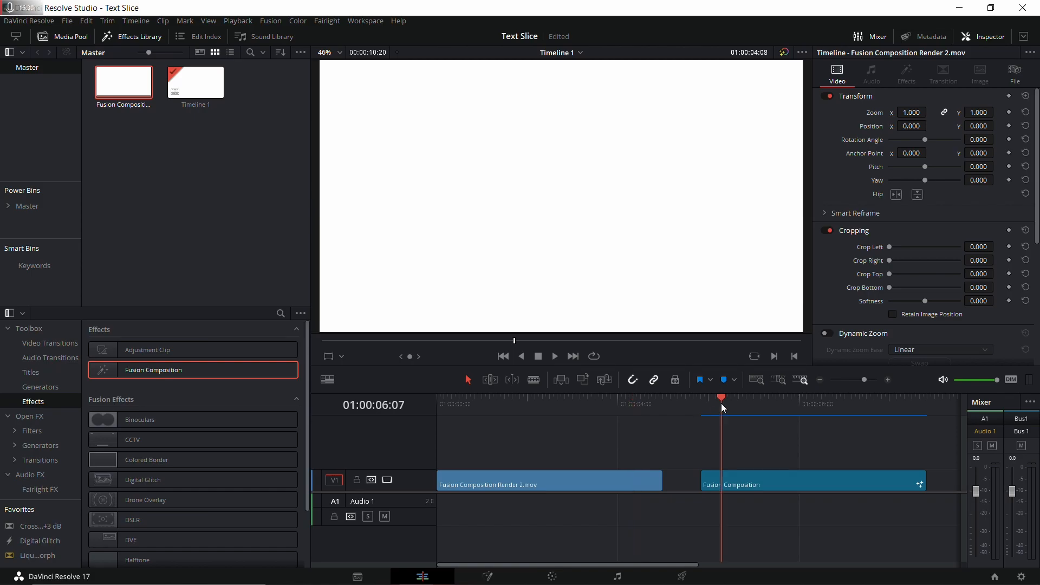
{"action": "left_click", "coordinate": [488, 577]}
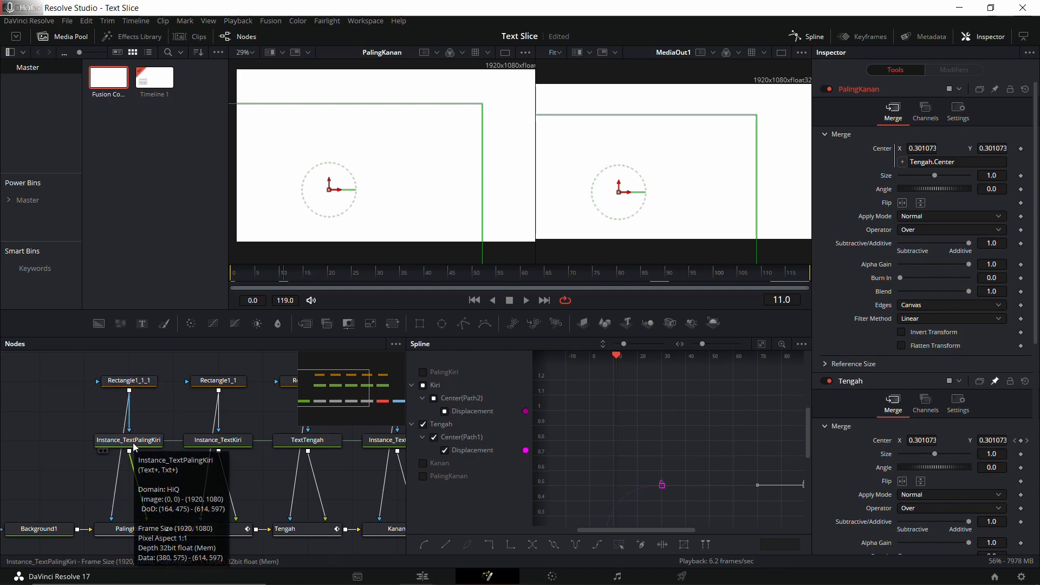
{"action": "mouse_move", "coordinate": [199, 472]}
{"action": "left_mouse_down"}
{"action": "mouse_move", "coordinate": [157, 475]}
{"action": "mouse_move", "coordinate": [203, 467]}
{"action": "left_mouse_up"}
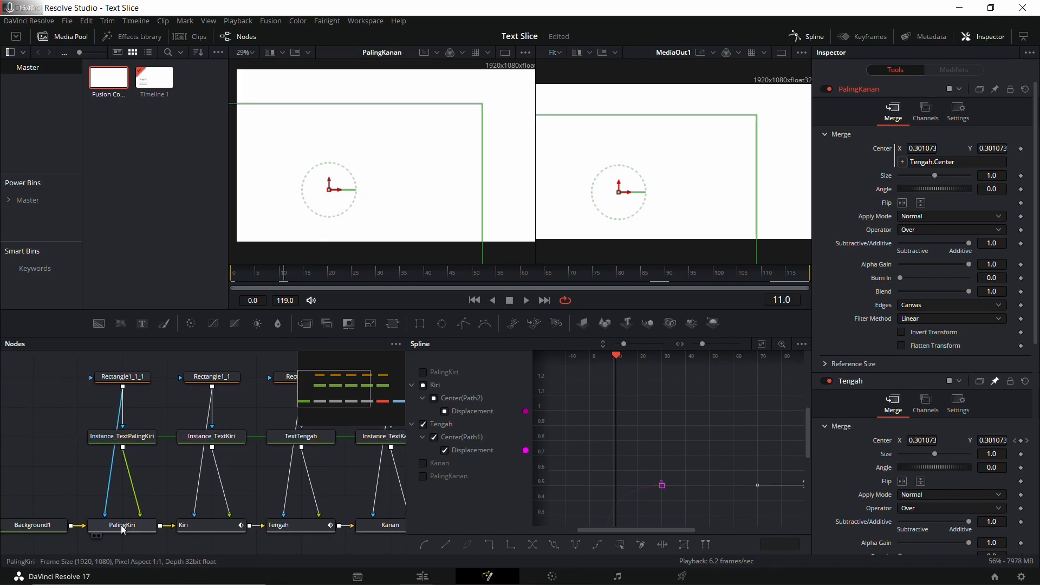
{"action": "left_click", "coordinate": [423, 576]}
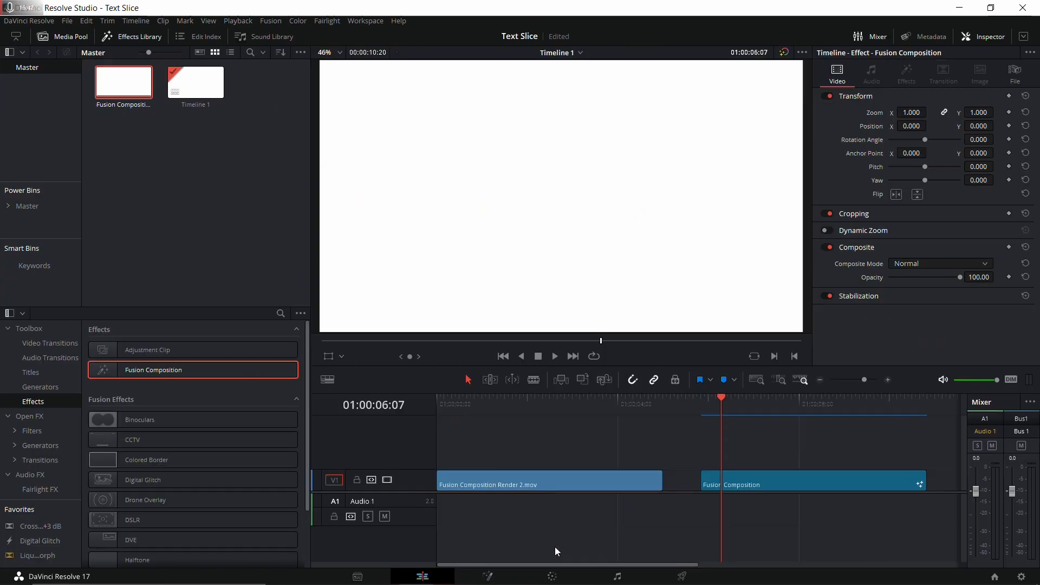
{"action": "left_click_drag", "start_coordinate": [781, 410], "coordinate": [862, 414]}
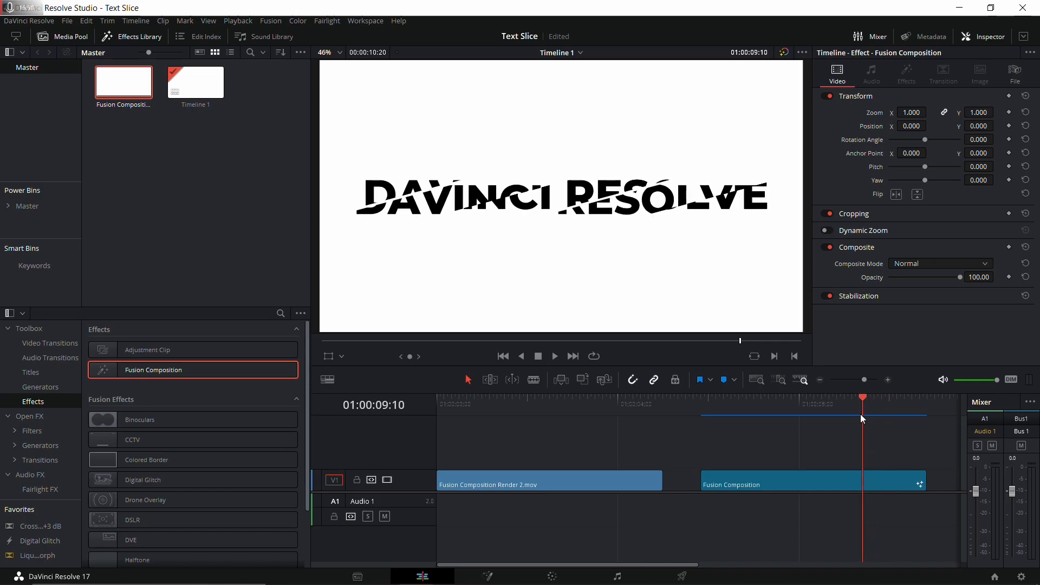